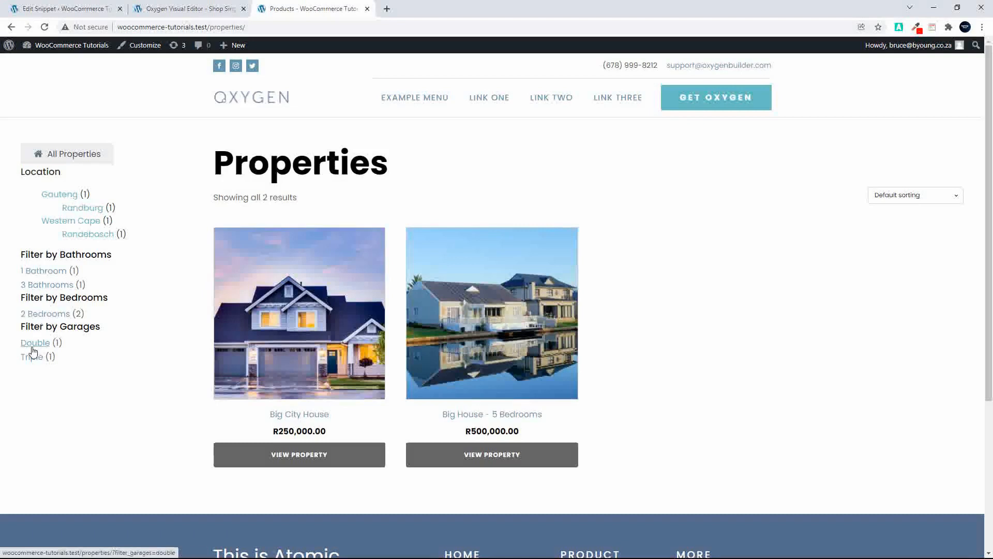
# Test the 1 Bathroom filter and the Rondebosch and Randburg location links, ending back on the full property list.
pyautogui.click(41, 276)
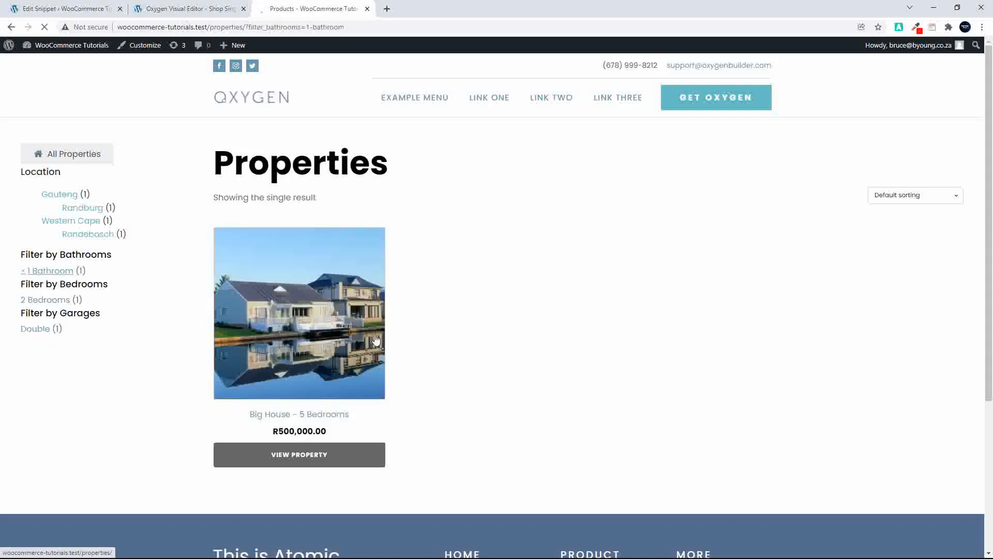
pyautogui.click(25, 274)
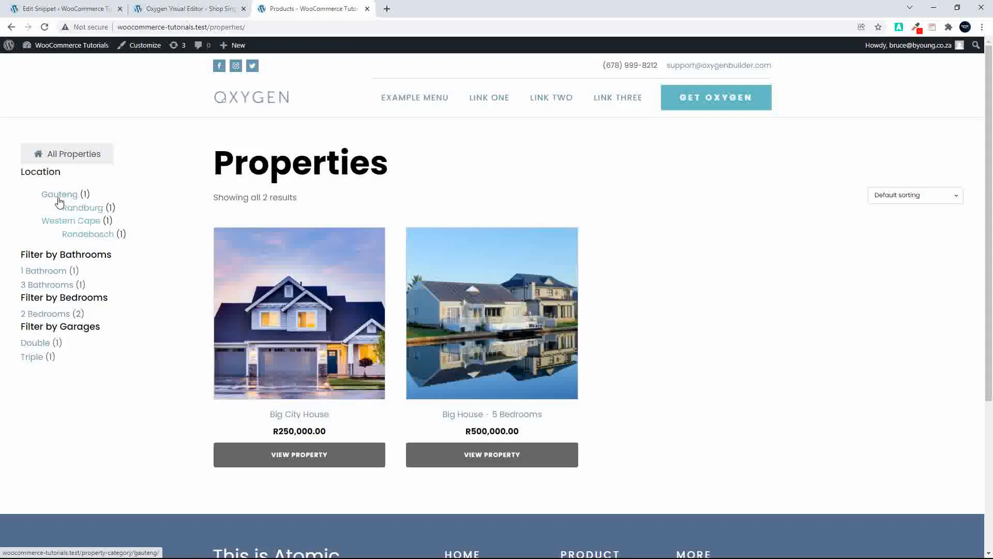
pyautogui.click(88, 234)
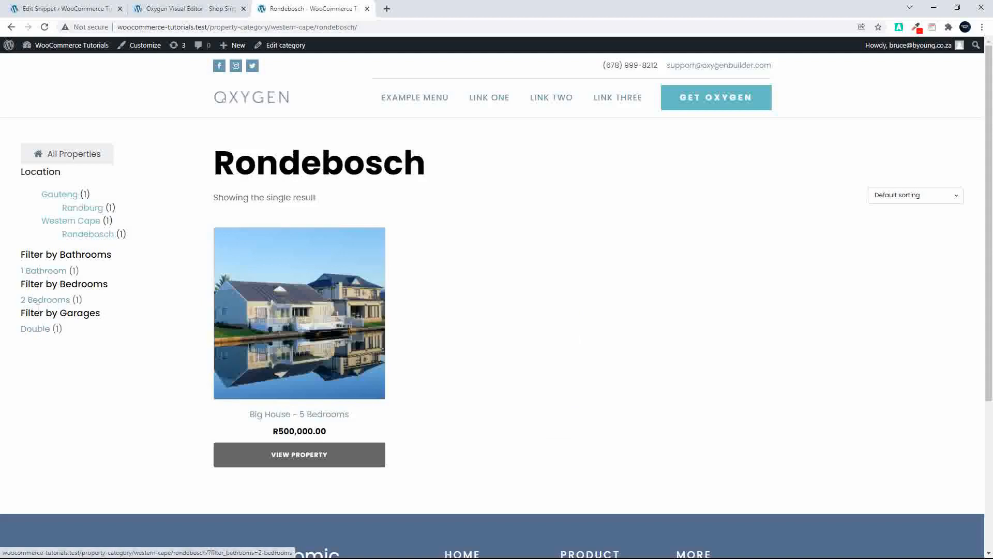
pyautogui.click(82, 209)
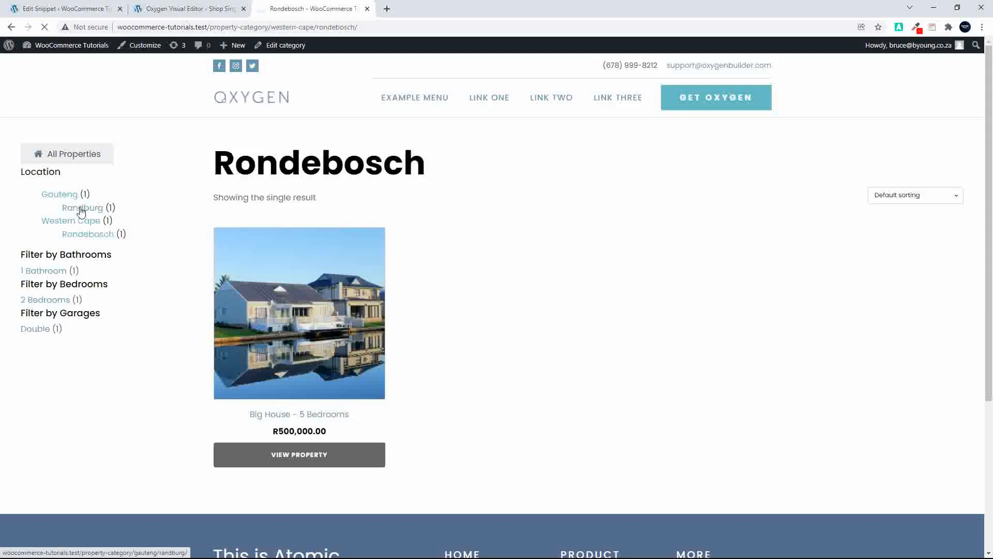
pyautogui.click(74, 160)
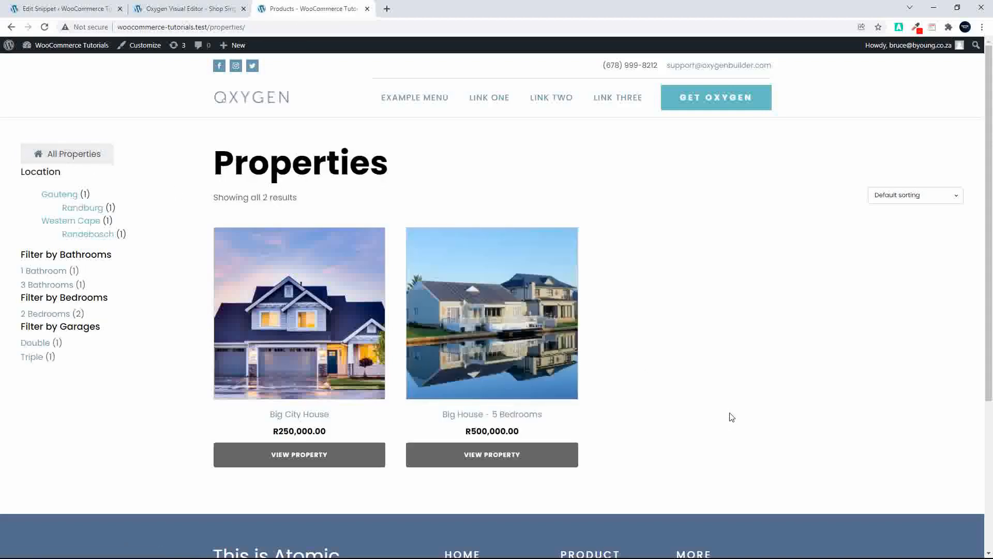
# Open the Big City House listing and review its location map, property details and enquiry form.
pyautogui.click(257, 378)
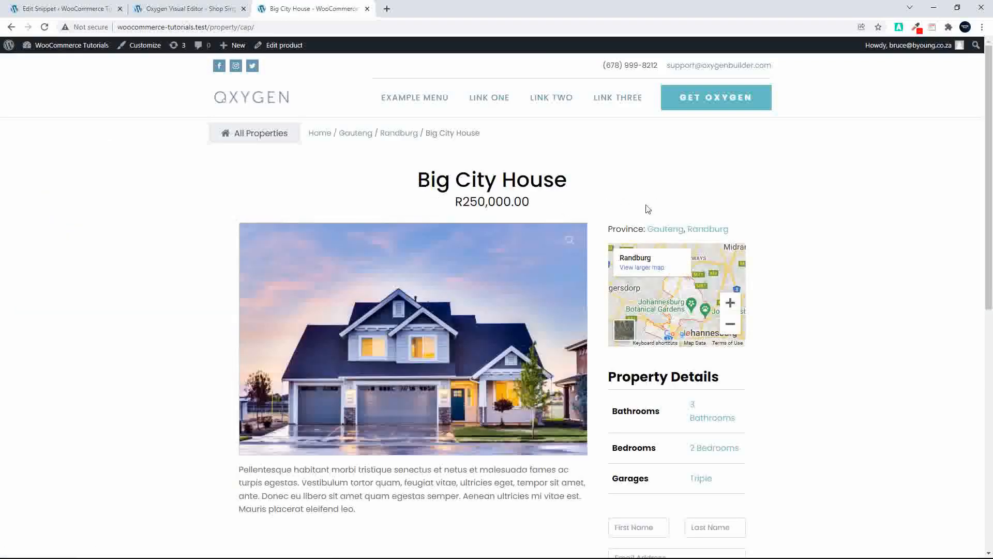
pyautogui.scroll(-1, 827, 233)
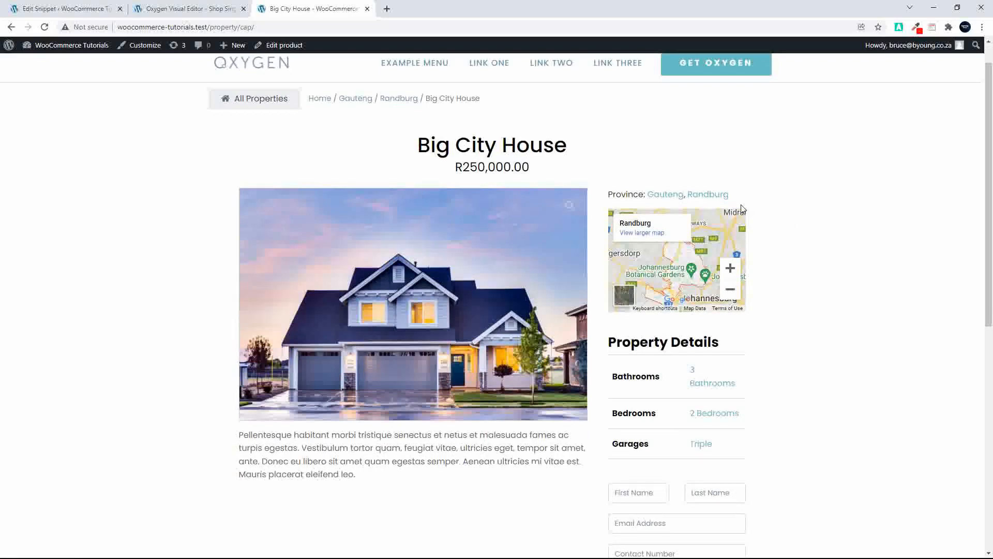
pyautogui.scroll(-1, 689, 259)
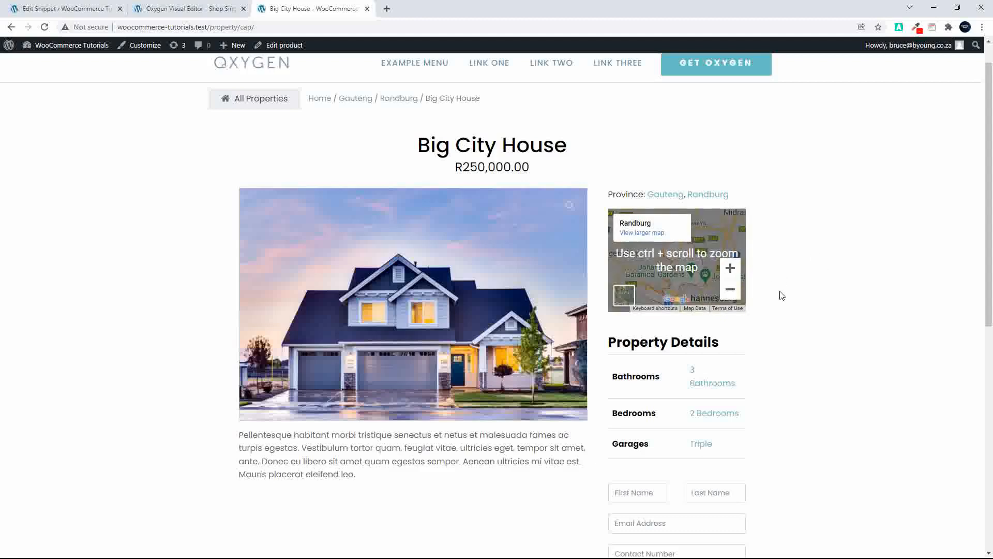
pyautogui.scroll(-1, 799, 311)
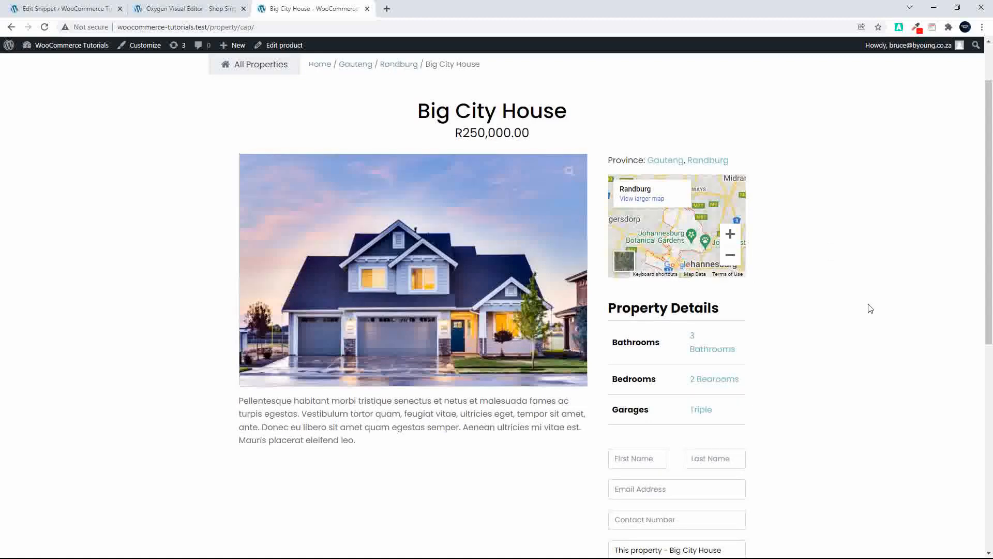
pyautogui.scroll(-2, 845, 308)
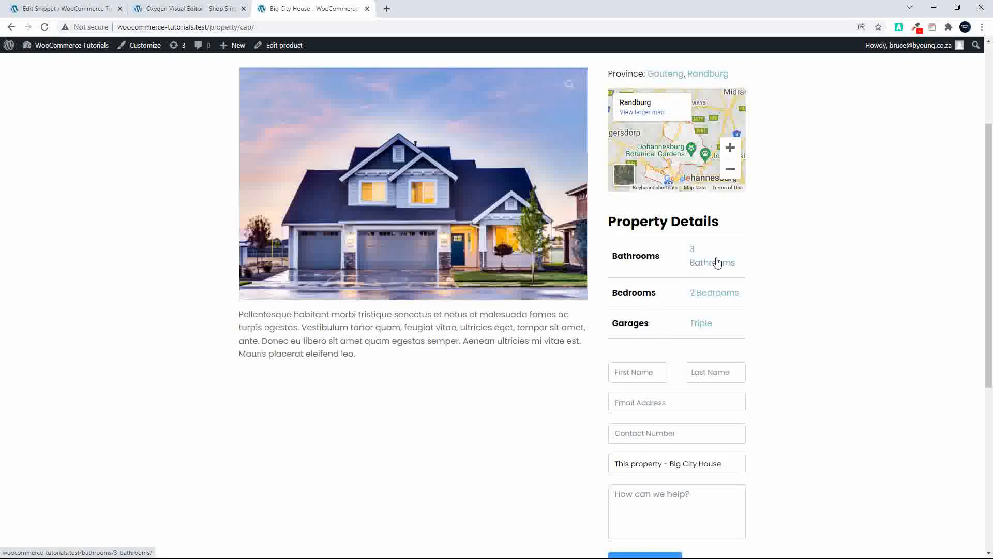
# Check the 2 Bedrooms and Triple garages archives linked from the listing's property details.
pyautogui.click(714, 295)
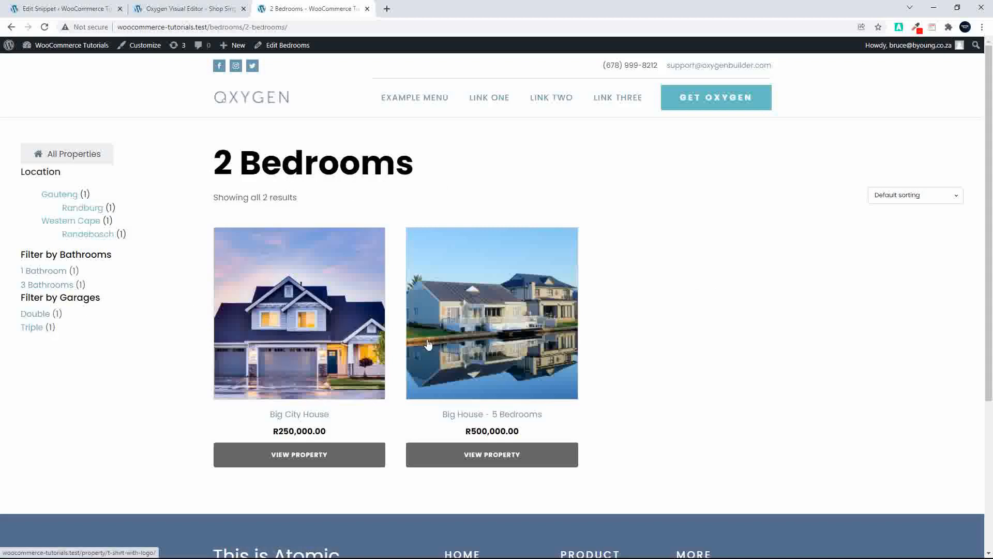
pyautogui.click(11, 27)
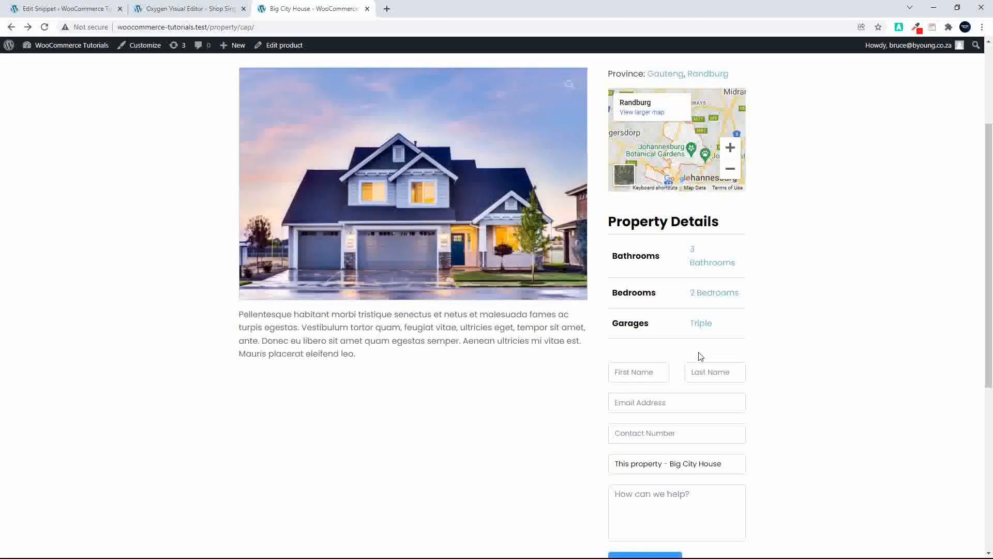
pyautogui.click(701, 324)
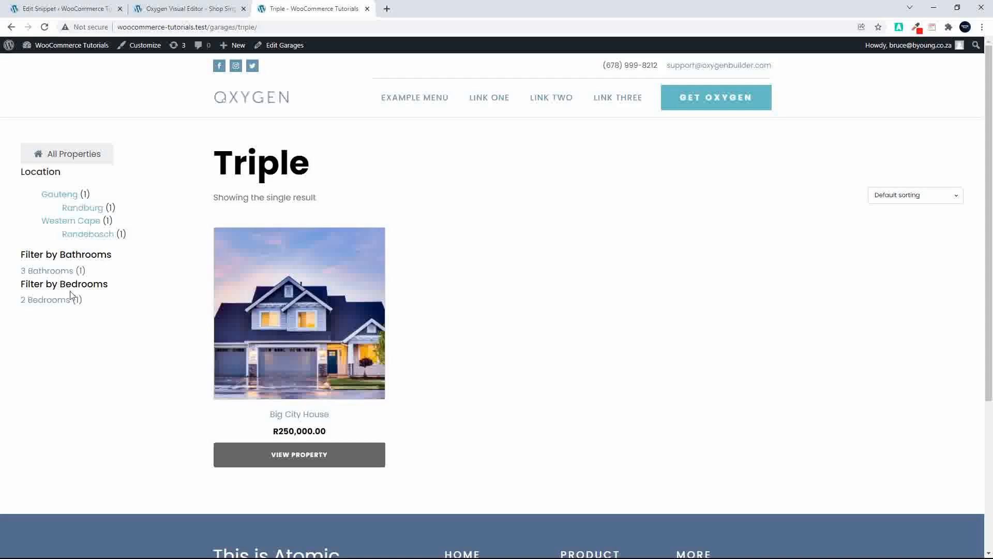
# Apply and clear the 3 Bathrooms filter in the Triple archive, and return to the Big City House listing.
pyautogui.click(46, 273)
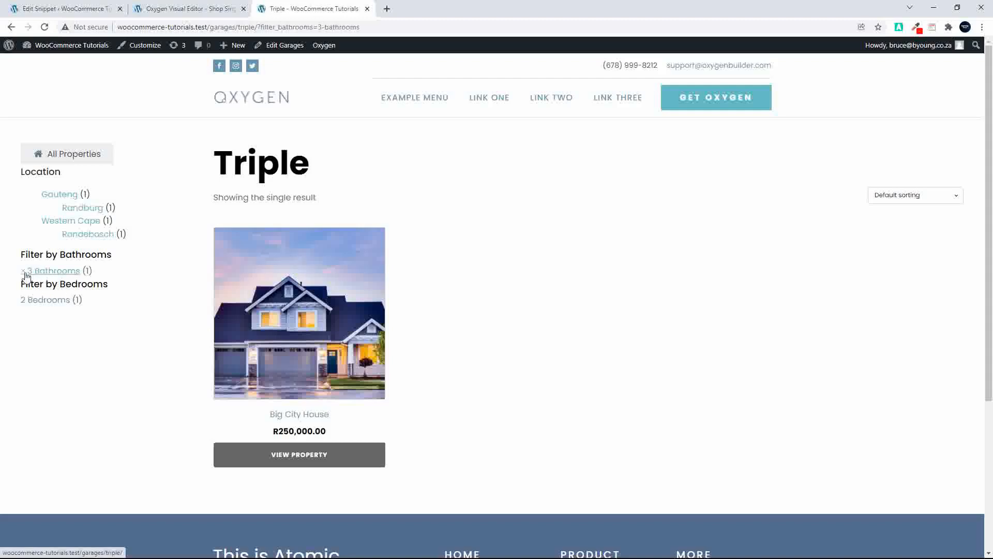
pyautogui.click(23, 273)
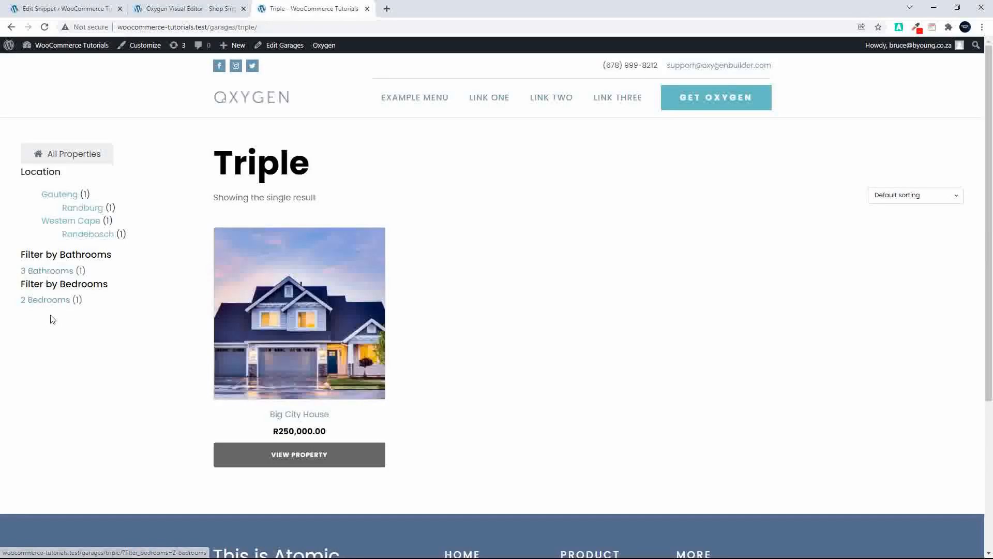
pyautogui.click(11, 28)
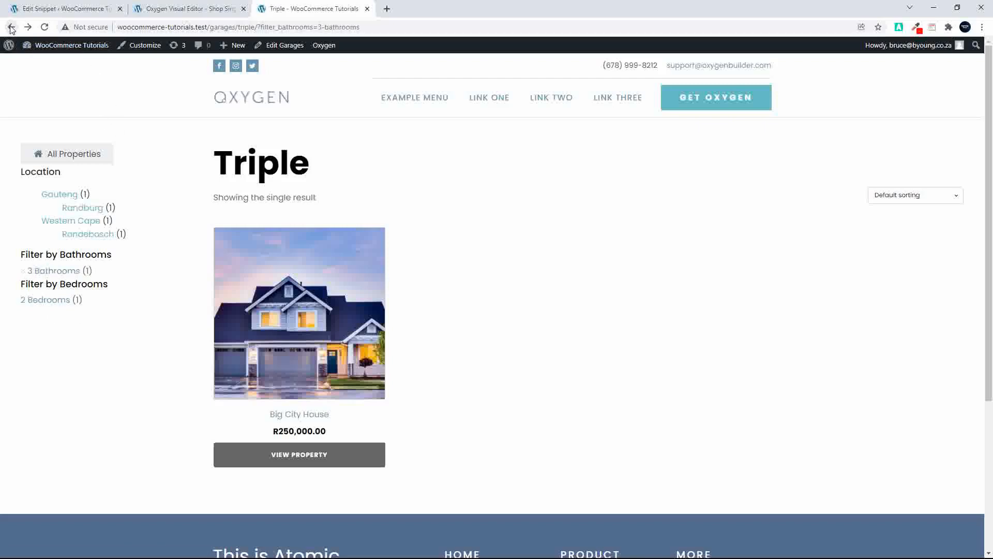
pyautogui.click(12, 28)
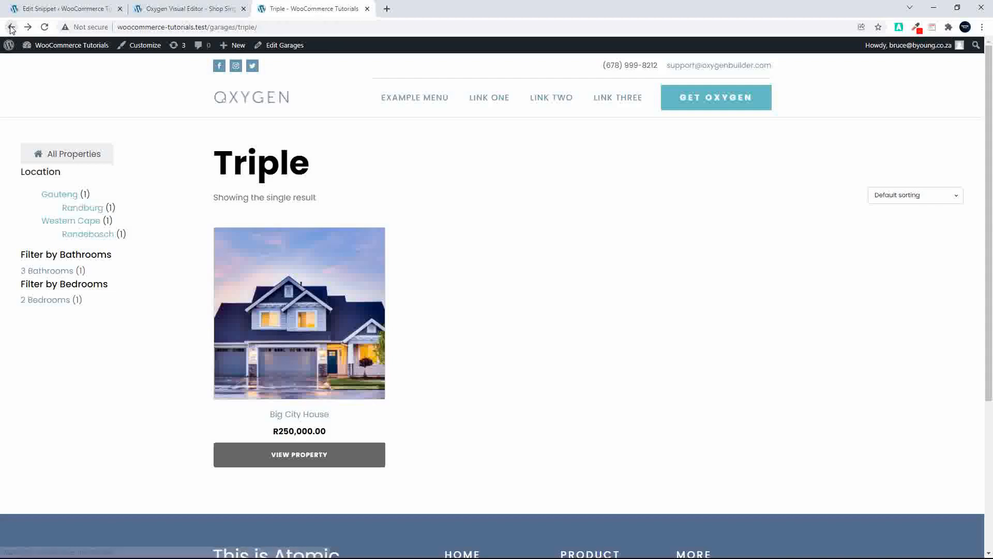
# Inspect the listing's enquiry form, including the prefilled property name and the message field.
pyautogui.scroll(1, 459, 248)
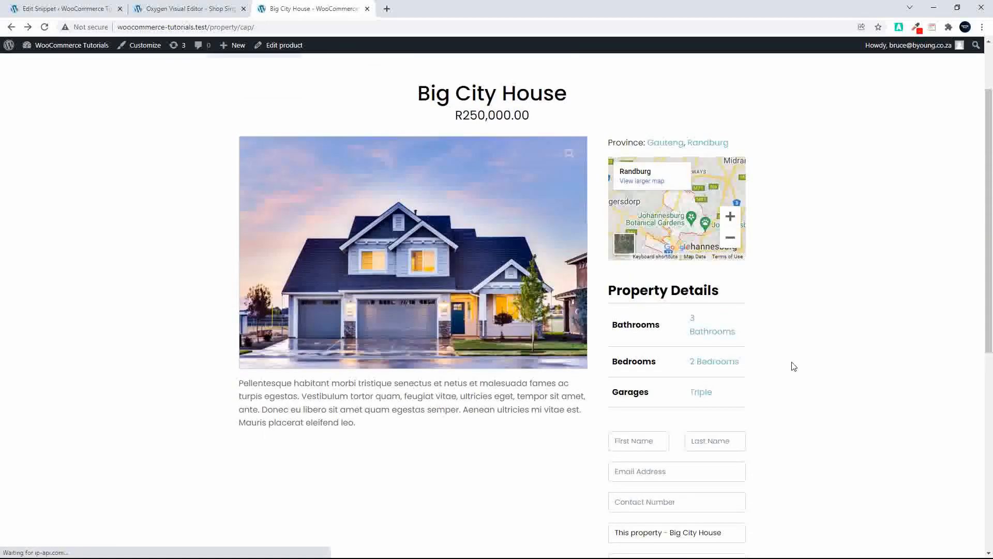
pyautogui.scroll(-1, 814, 368)
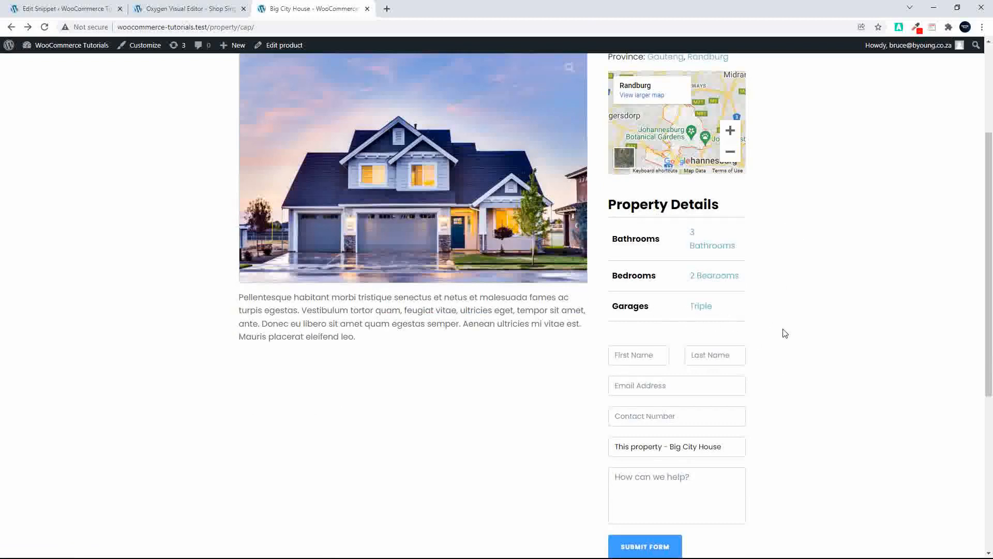
pyautogui.scroll(-2, 782, 332)
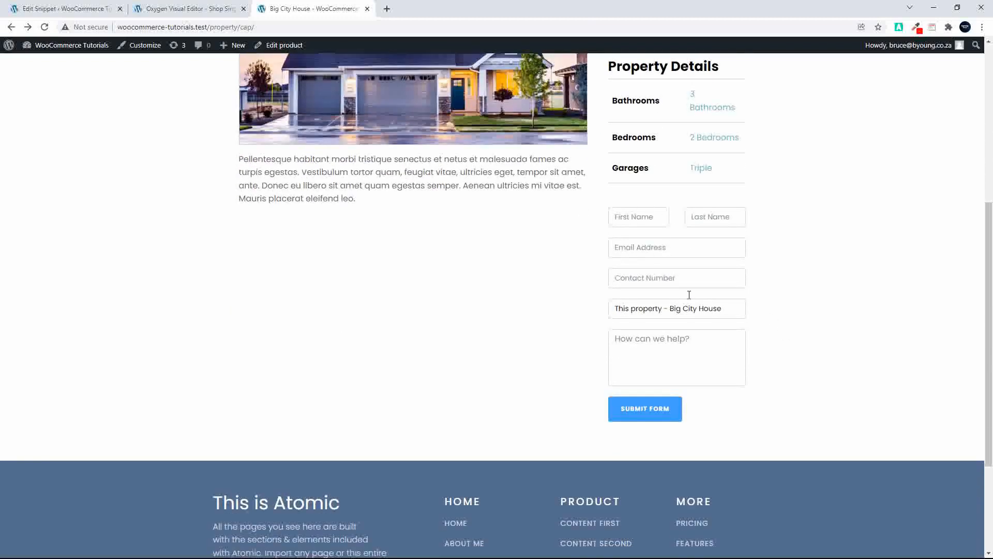
pyautogui.moveTo(615, 309); pyautogui.dragTo(760, 318)
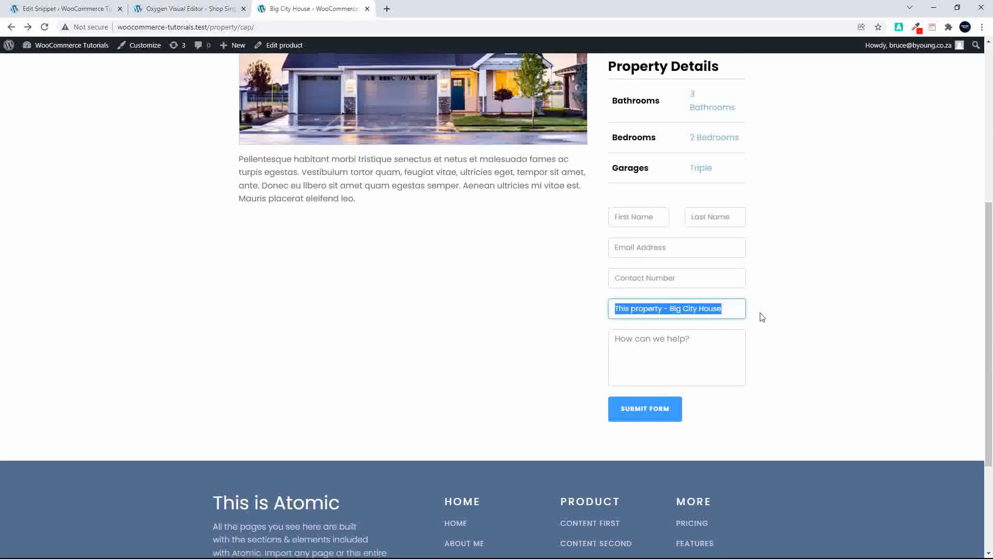
pyautogui.click(713, 346)
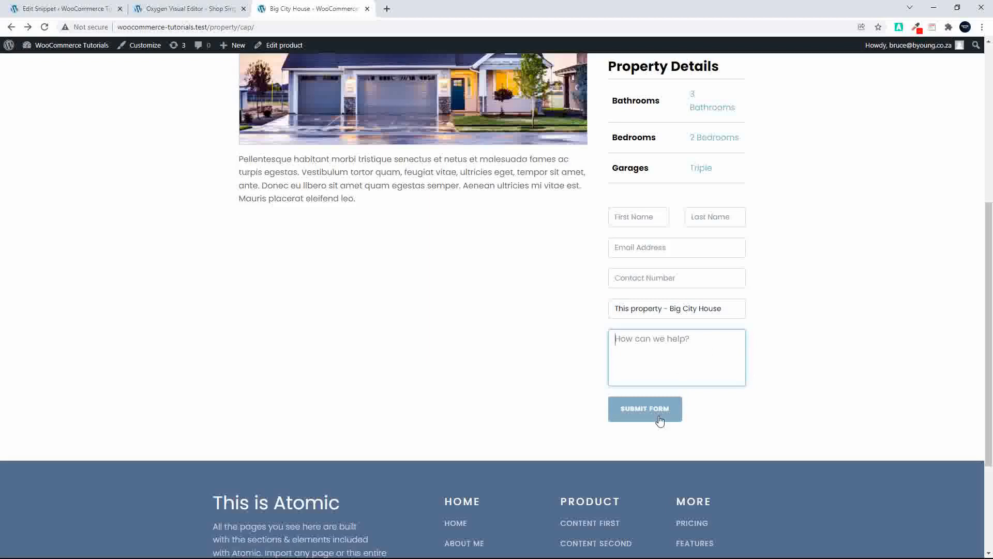
# Examine the description text below the house photo and the overall layout of the listing page.
pyautogui.scroll(5, 660, 420)
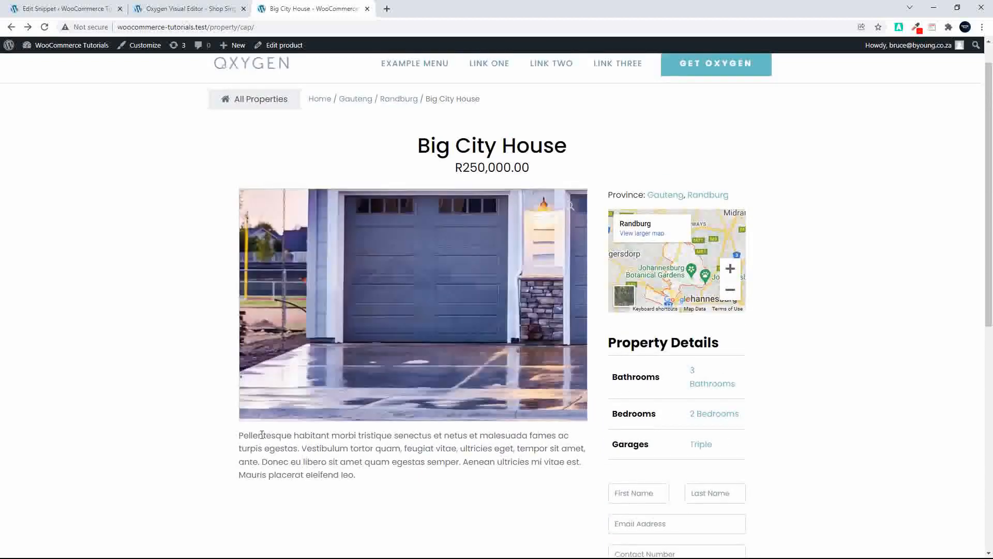
pyautogui.scroll(1, 258, 436)
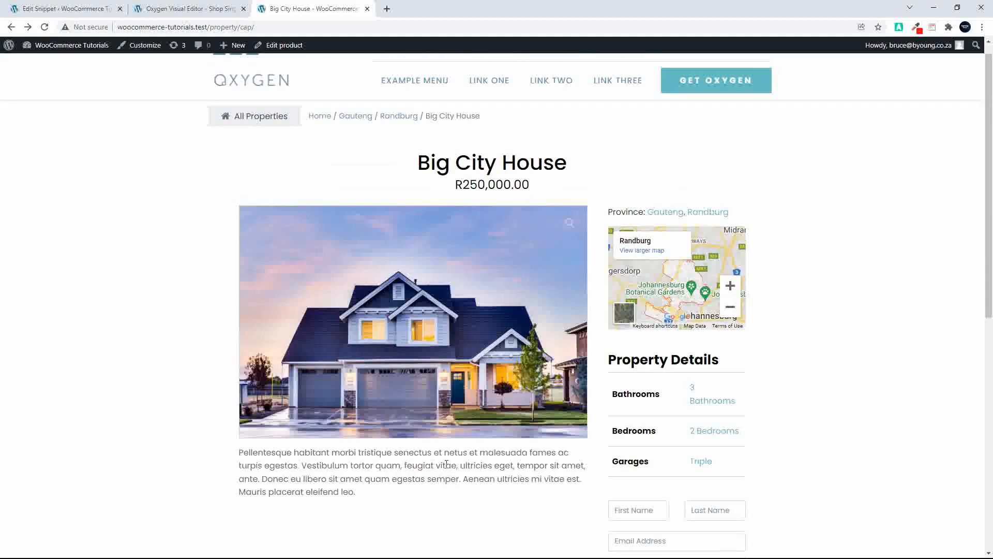
pyautogui.scroll(-2, 538, 467)
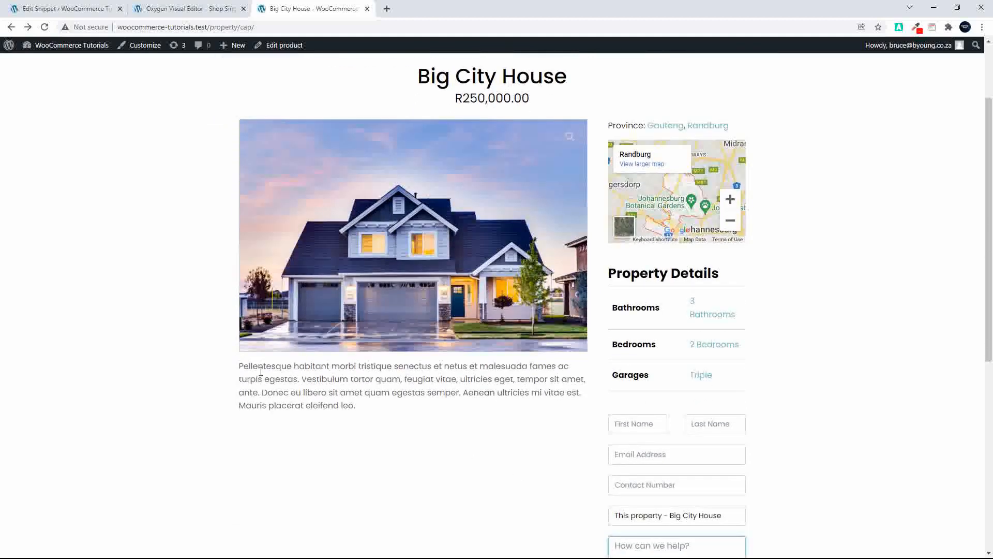
pyautogui.moveTo(238, 366); pyautogui.dragTo(406, 433)
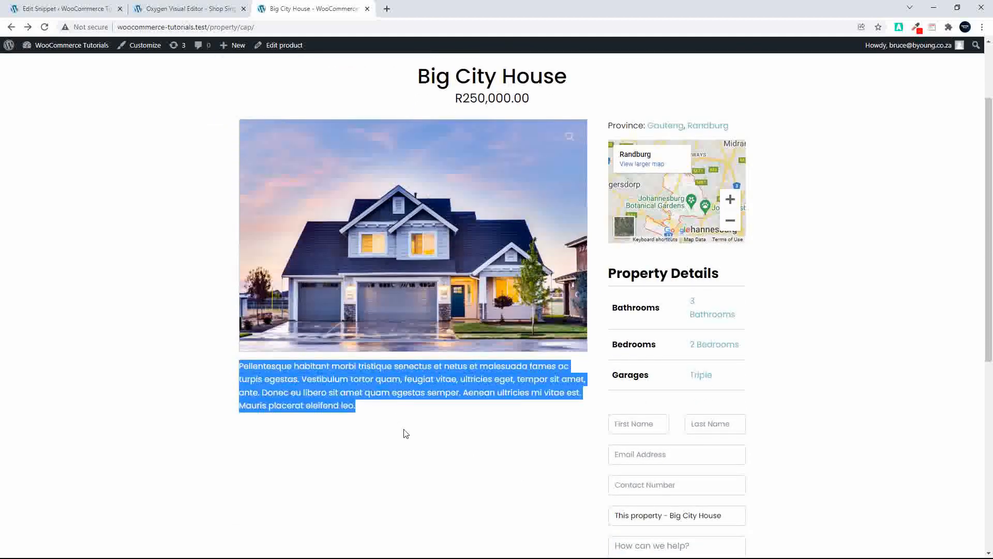
pyautogui.scroll(-5, 406, 433)
pyautogui.scroll(4, 406, 434)
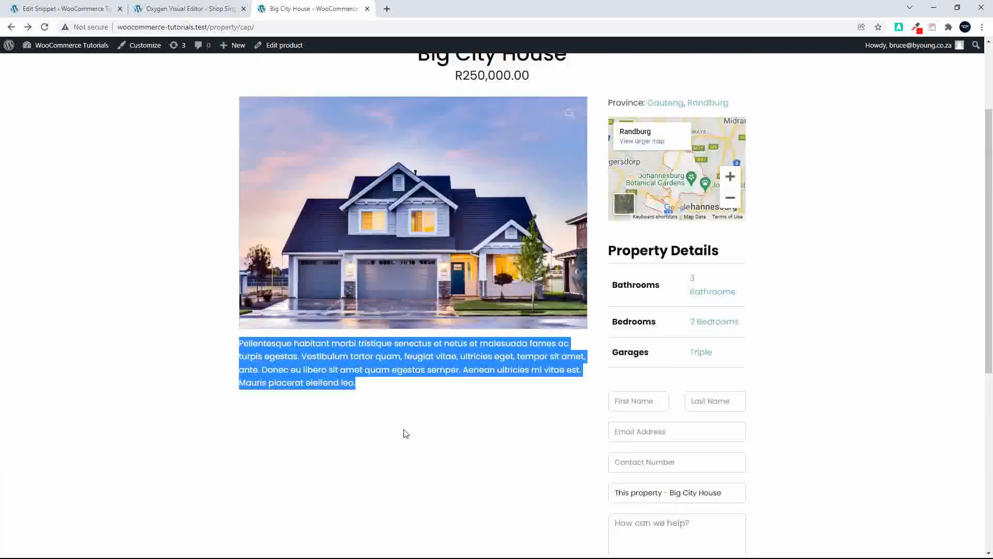
pyautogui.scroll(3, 406, 433)
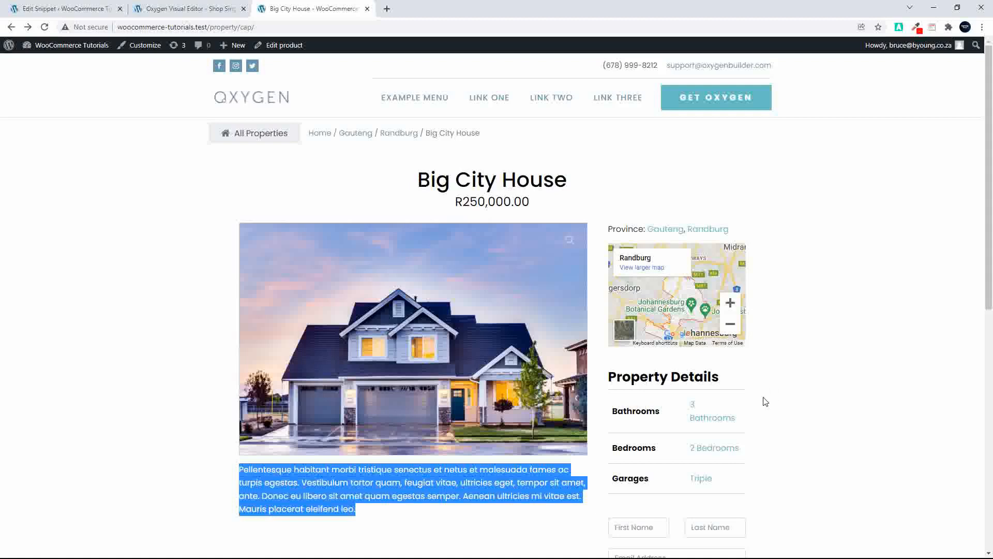
# Fill in the enquiry form with the saved name, e-mail and contact number, enter "ddd" as the message, and submit it.
pyautogui.scroll(-8, 765, 401)
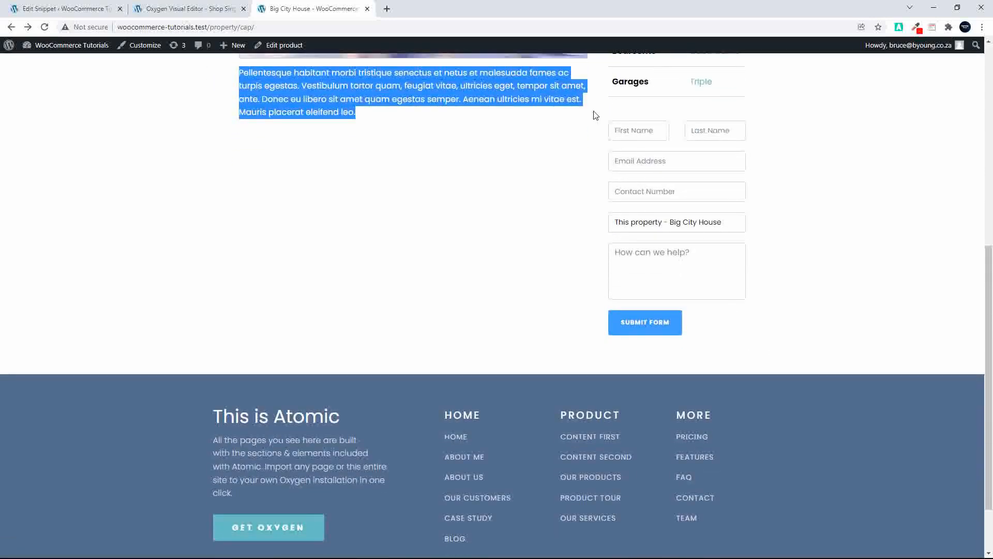
pyautogui.click(637, 130)
pyautogui.click(629, 157)
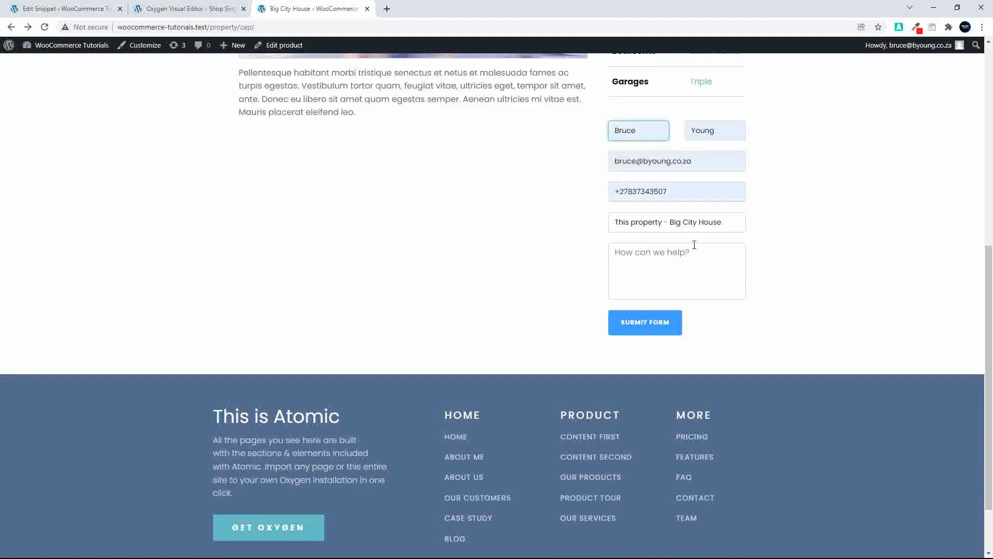
pyautogui.click(649, 262)
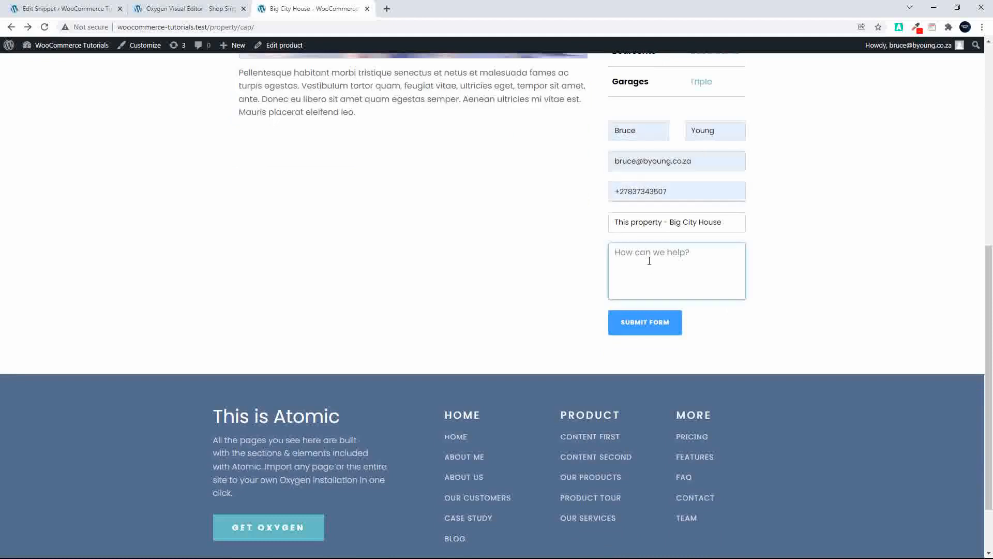
pyautogui.write('ddd')
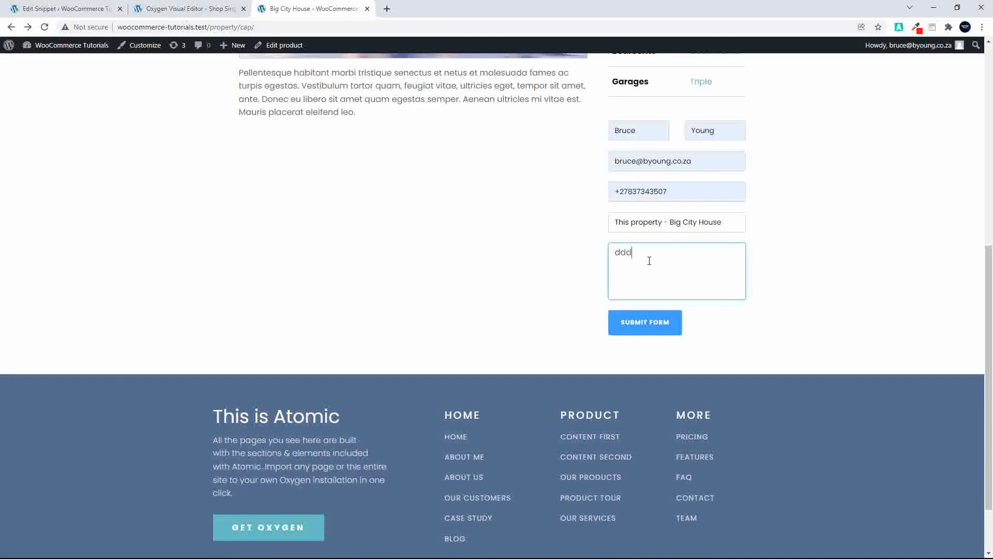
pyautogui.click(644, 323)
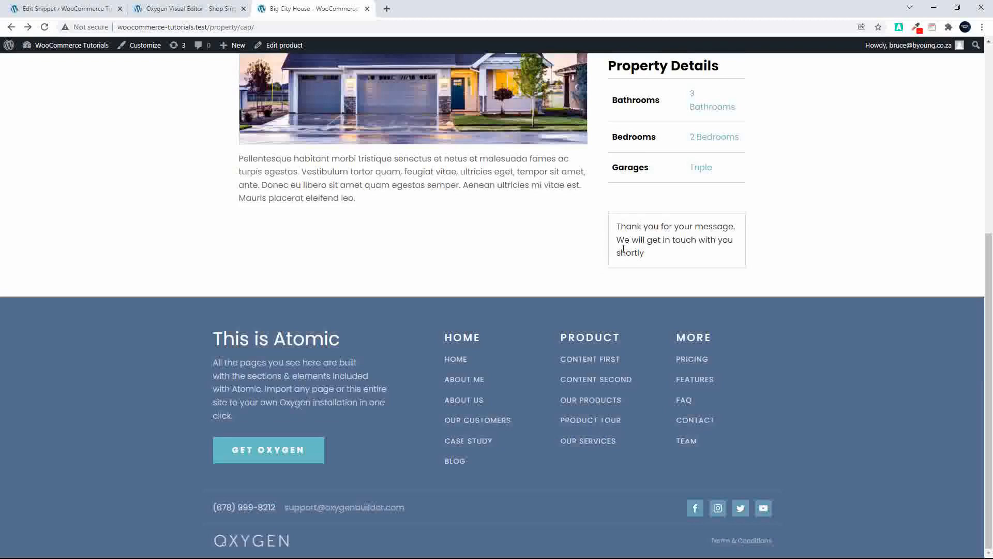
# Open the Big City House product for editing in the WordPress admin.
pyautogui.scroll(5, 624, 249)
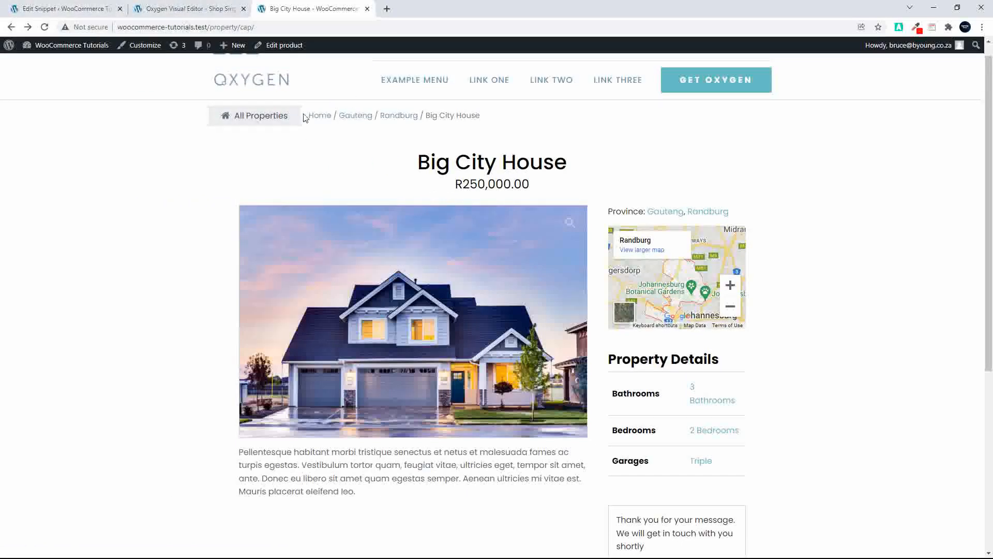
pyautogui.click(285, 46)
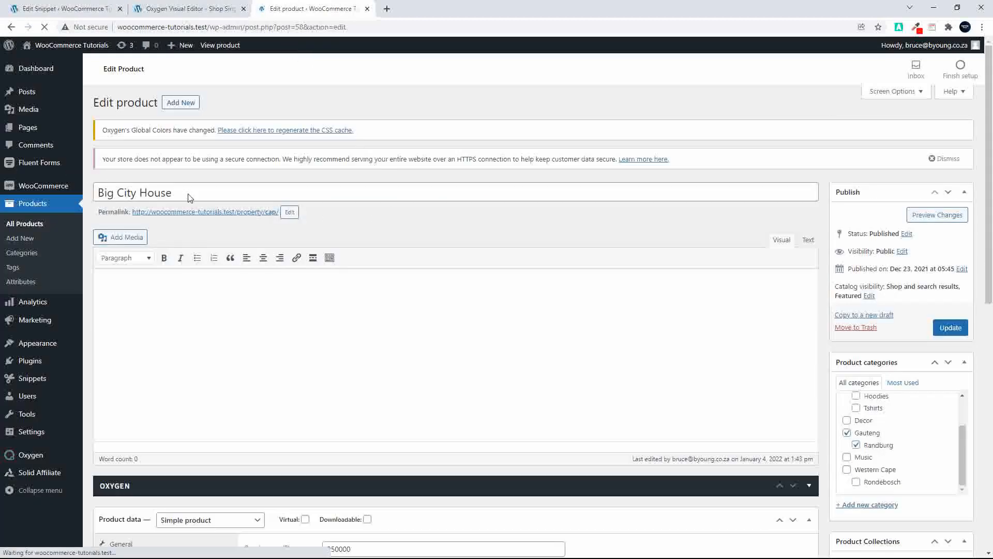
# Display the HTML source of the map embedded in the Big City House product description.
pyautogui.click(204, 197)
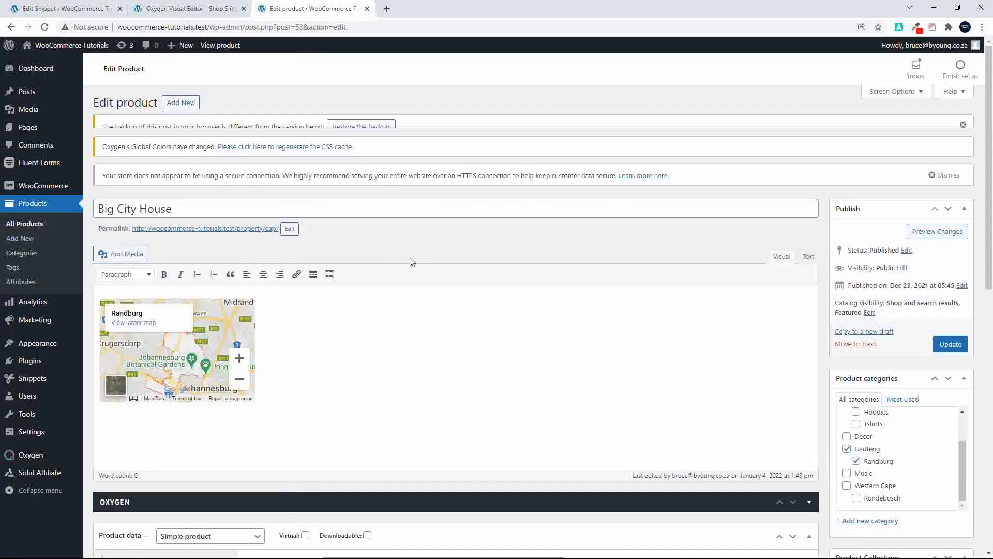
pyautogui.scroll(-1, 338, 322)
pyautogui.scroll(-2, 338, 322)
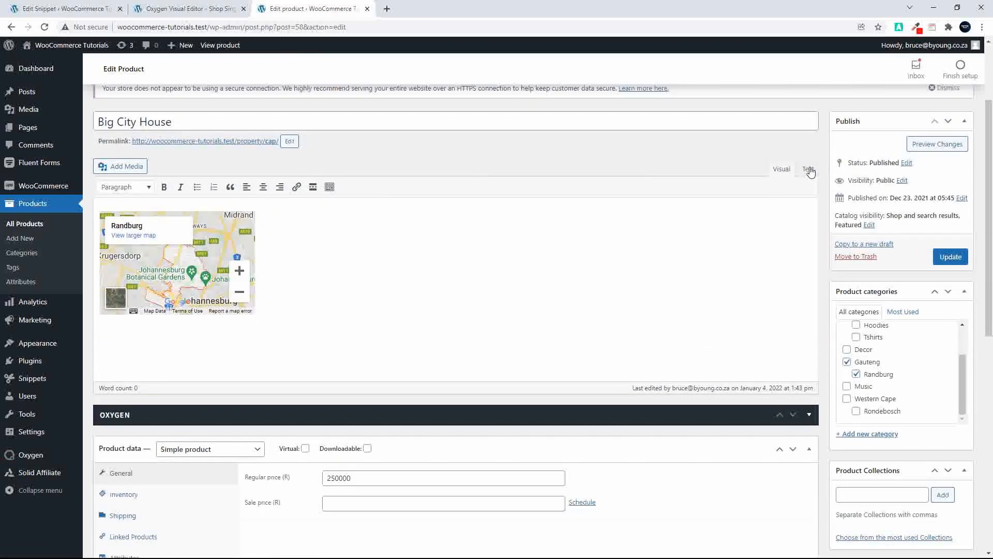
pyautogui.click(809, 169)
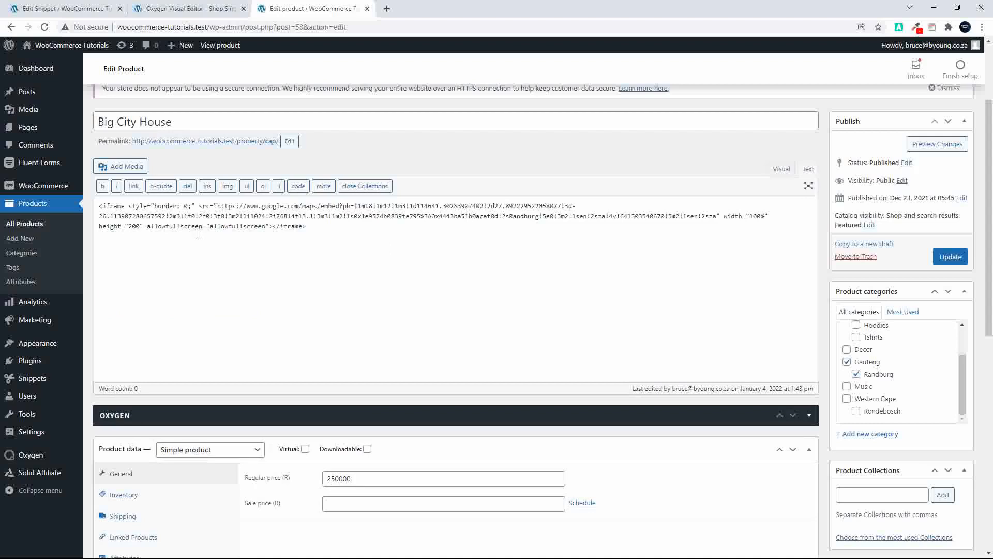
# Search the web for "google maps" in a new browser tab and open Google Maps.
pyautogui.click(387, 9)
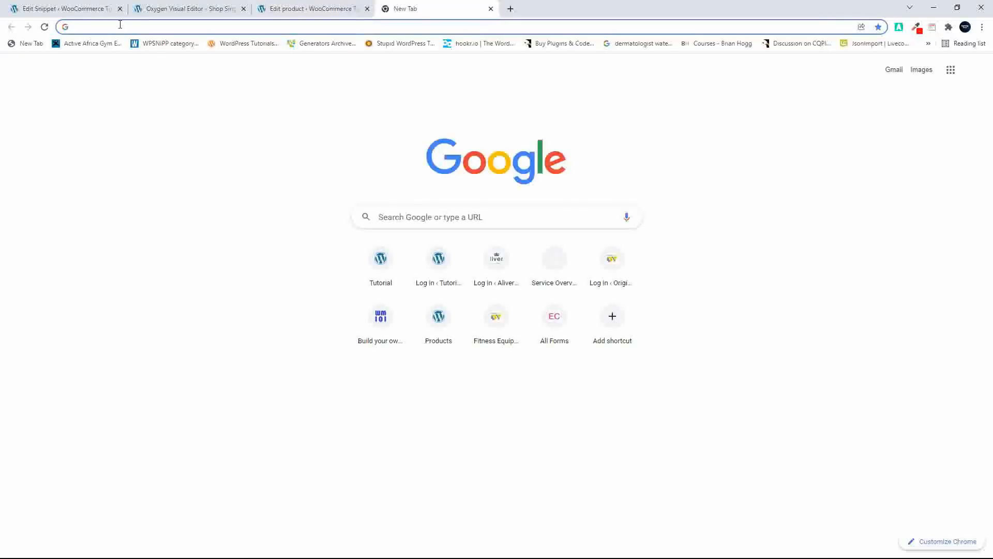
pyautogui.write('google ma')
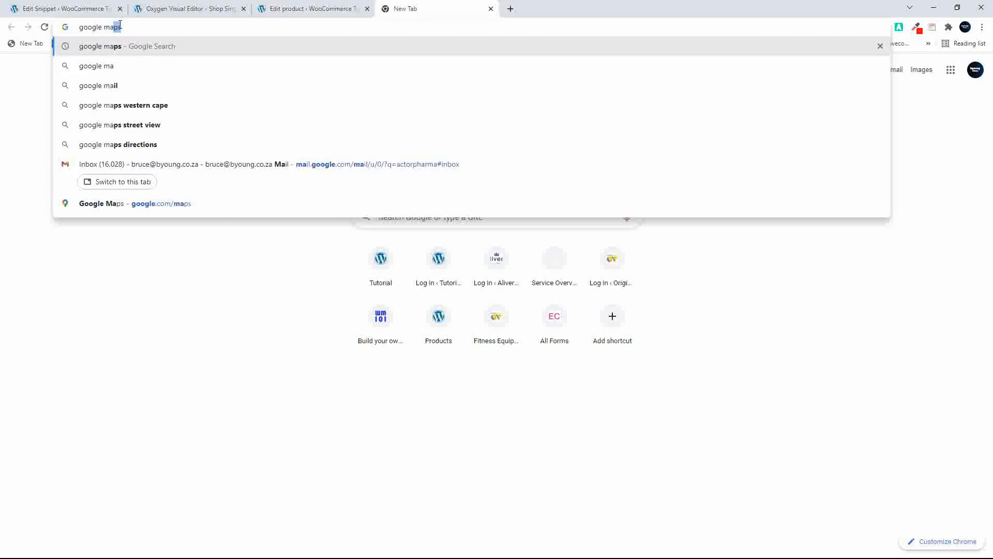
pyautogui.write('ps')
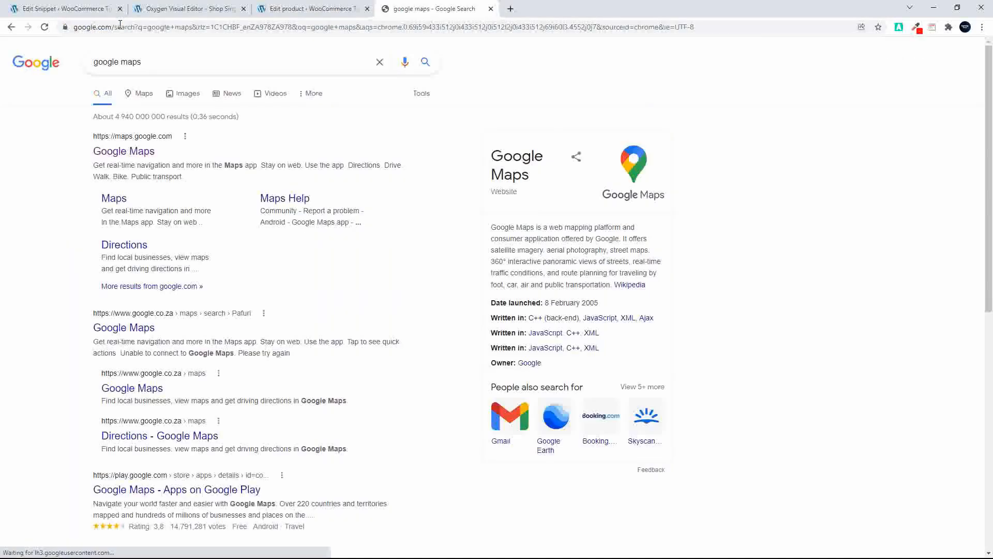
pyautogui.click(138, 154)
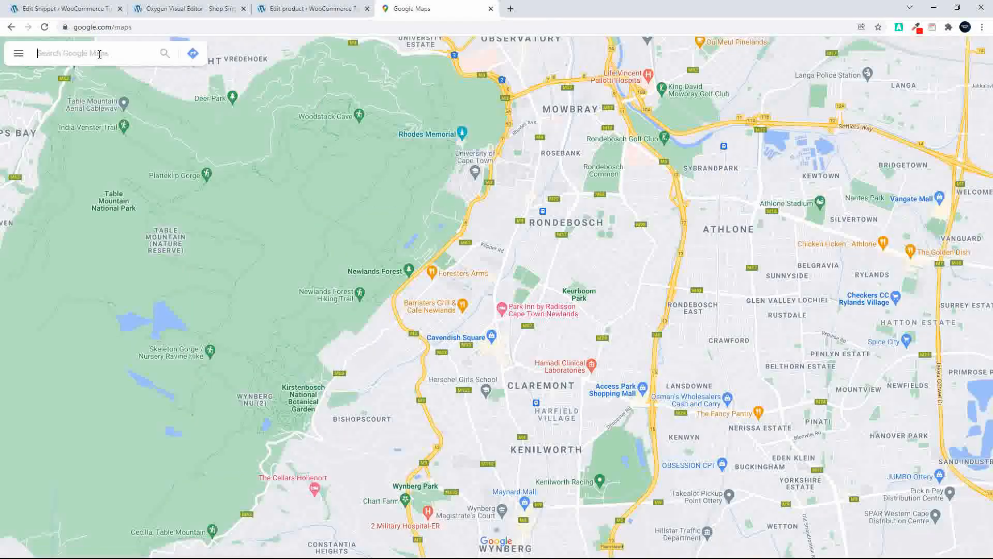
# Find Randburg on the map and copy its medium-size map embed HTML from the sharing options.
pyautogui.write('randb')
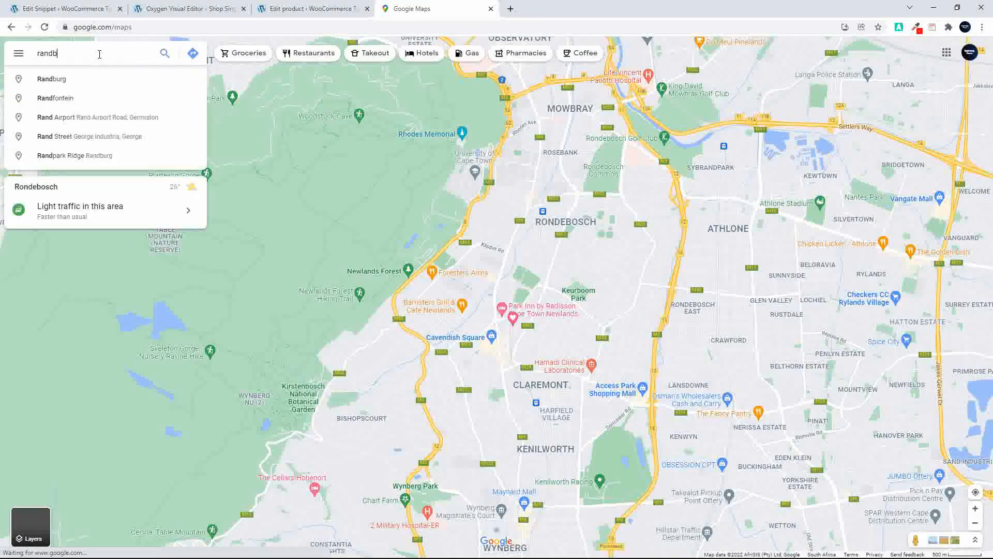
pyautogui.write('urg')
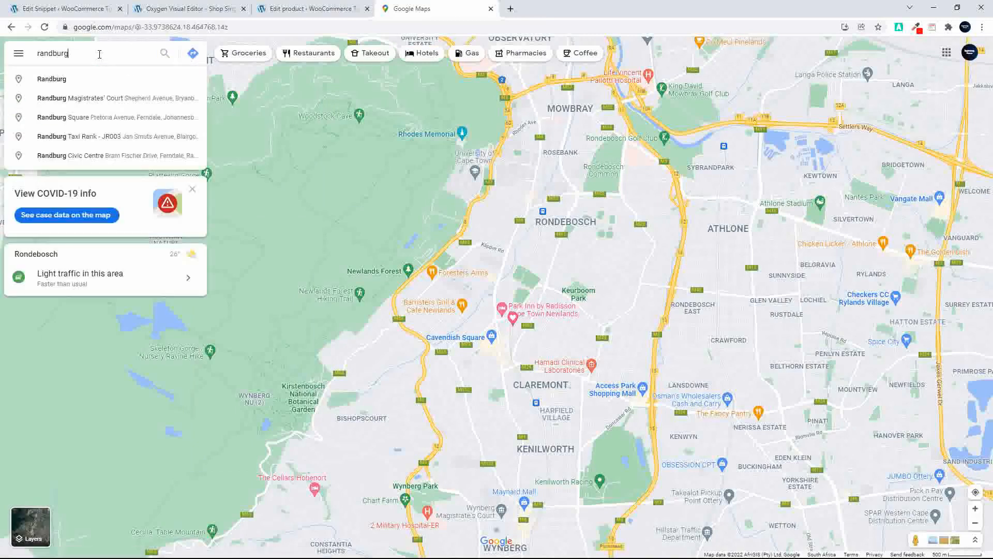
pyautogui.click(63, 87)
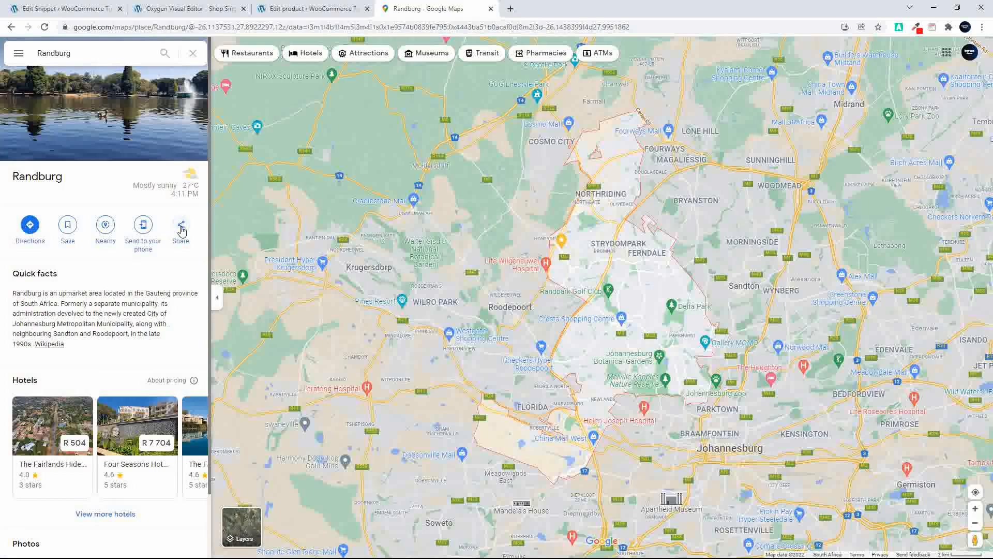
pyautogui.click(181, 228)
pyautogui.click(469, 232)
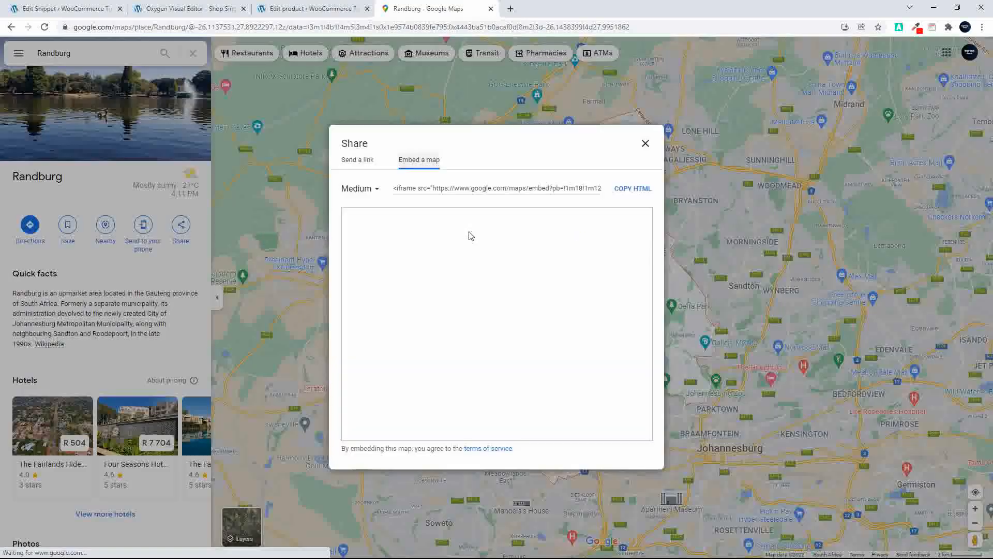
pyautogui.click(632, 190)
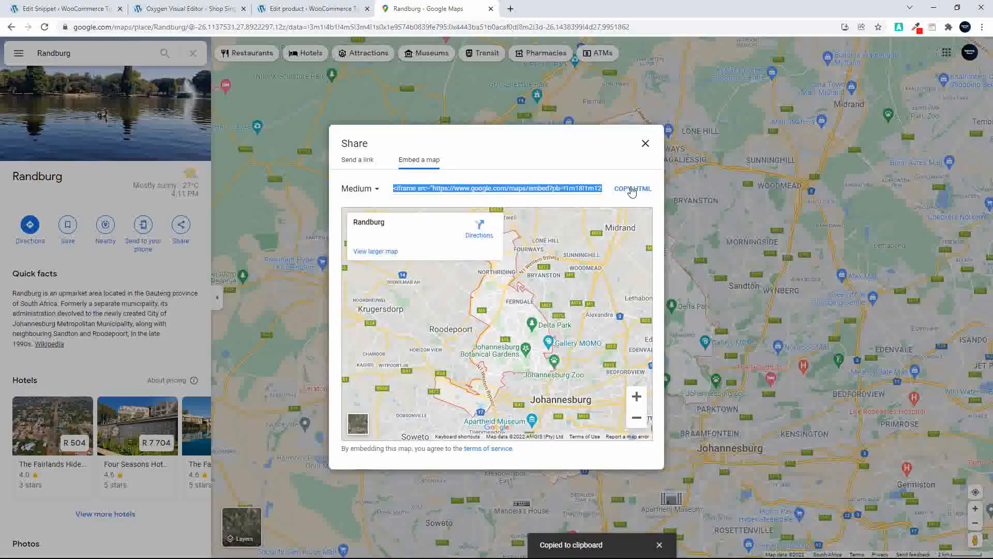
# Return to the Big City House product and replace the description's existing iframe code with the copied Randburg embed code.
pyautogui.click(295, 9)
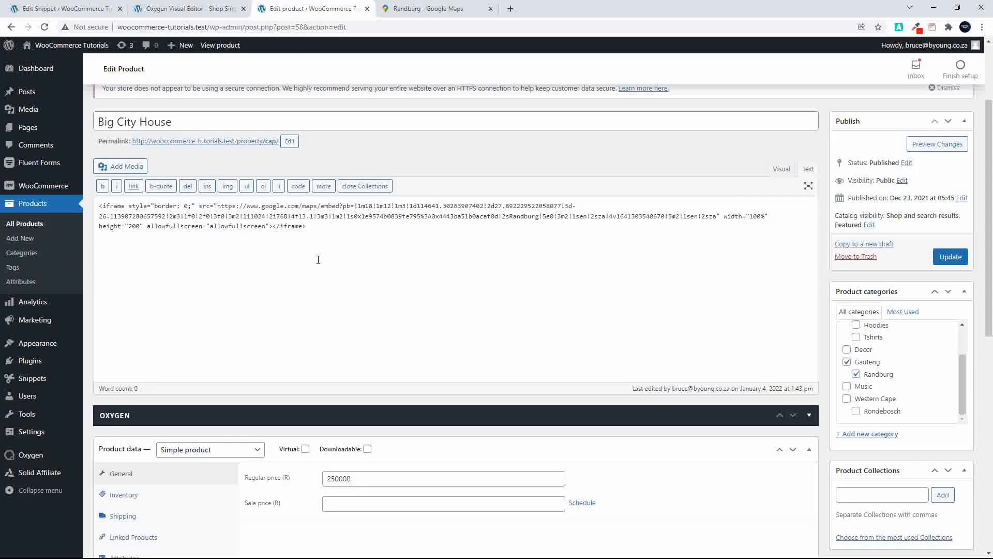
pyautogui.moveTo(317, 235); pyautogui.dragTo(73, 209)
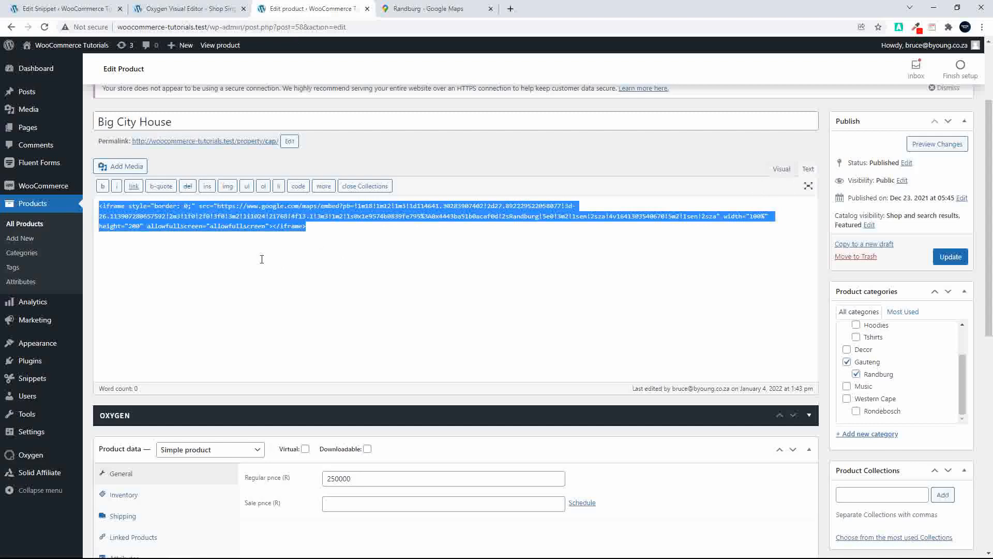
pyautogui.hotkey('ctrl', 'v')
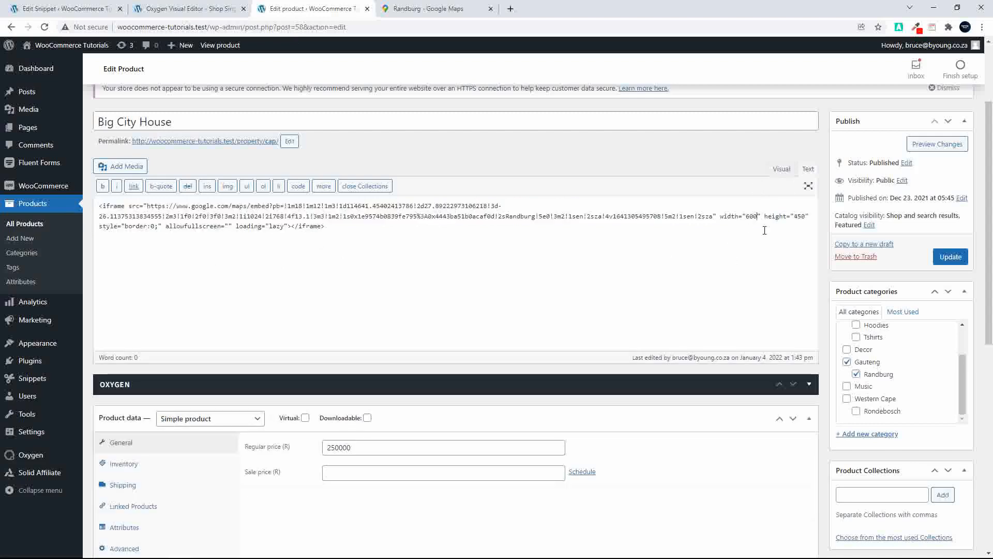
# Set the map iframe's width to 100% and height to 200, and switch the description back to visual editing.
pyautogui.press('BackSpace')
pyautogui.press('BackSpace')
pyautogui.press('BackSpace')
pyautogui.write('100')
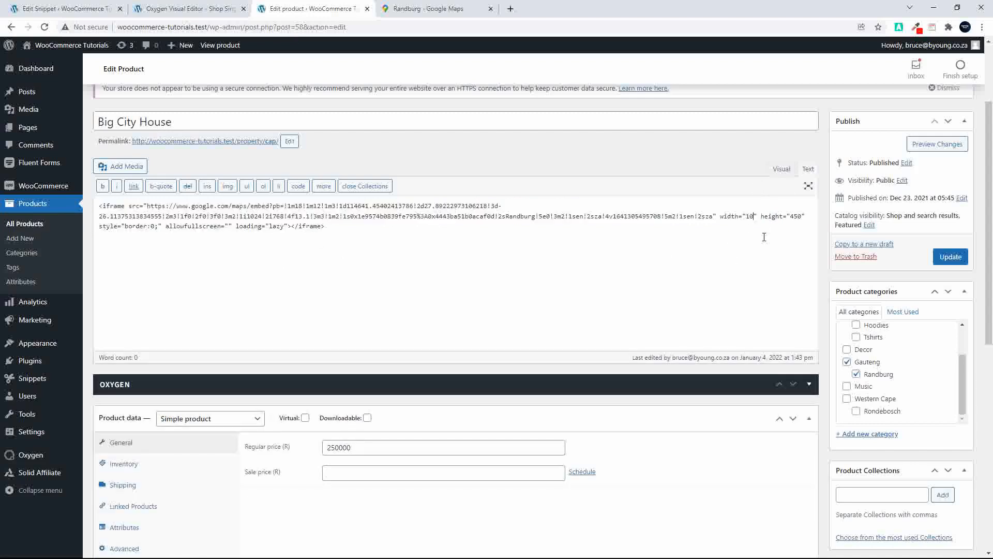
pyautogui.write('%')
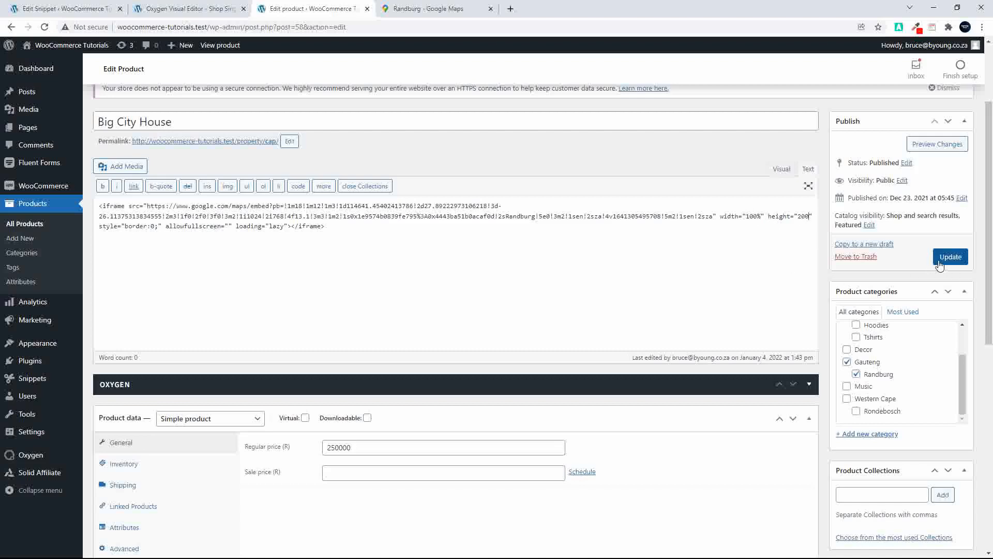
pyautogui.click(781, 170)
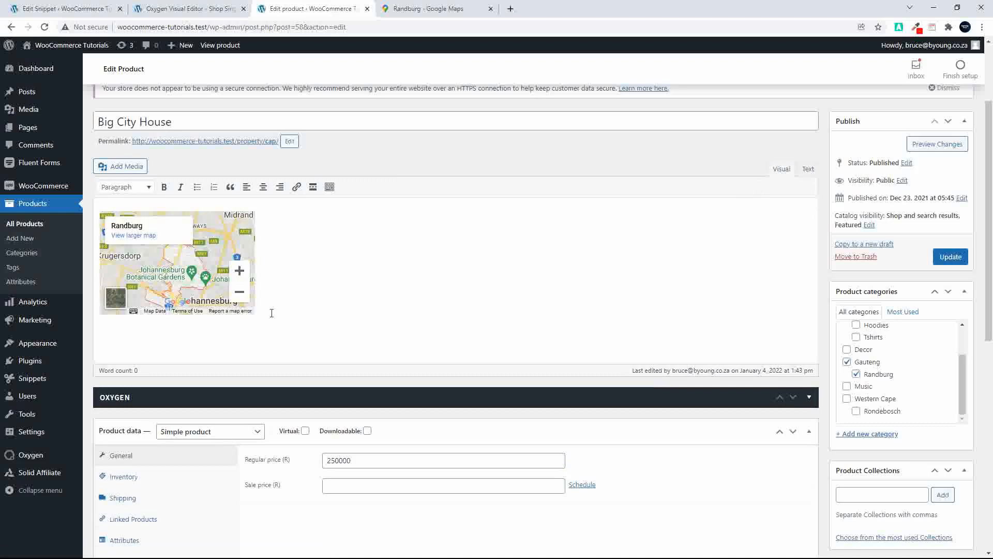
# Add a new product category named Johannesburg with Gauteng as its parent, and check it in the category list.
pyautogui.scroll(-2, 827, 351)
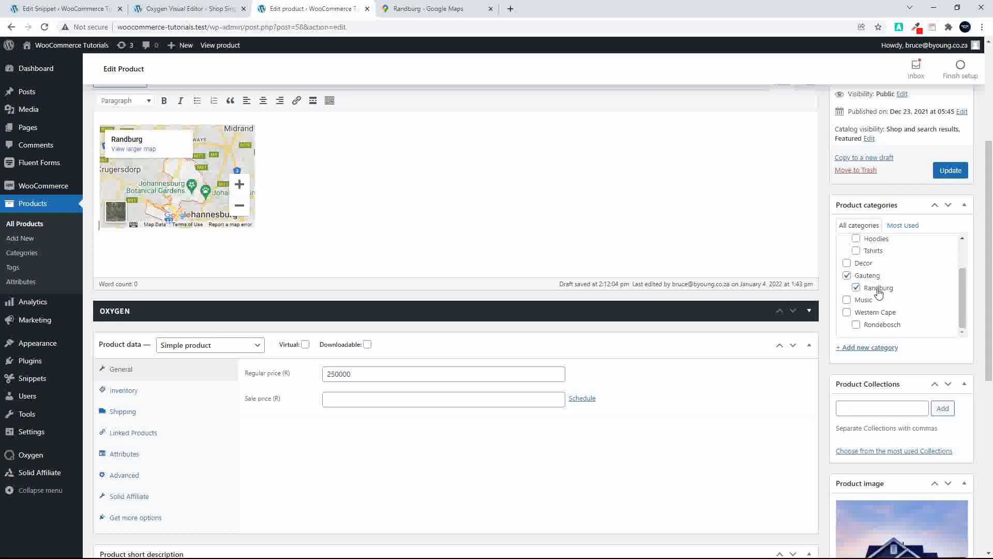
pyautogui.click(839, 351)
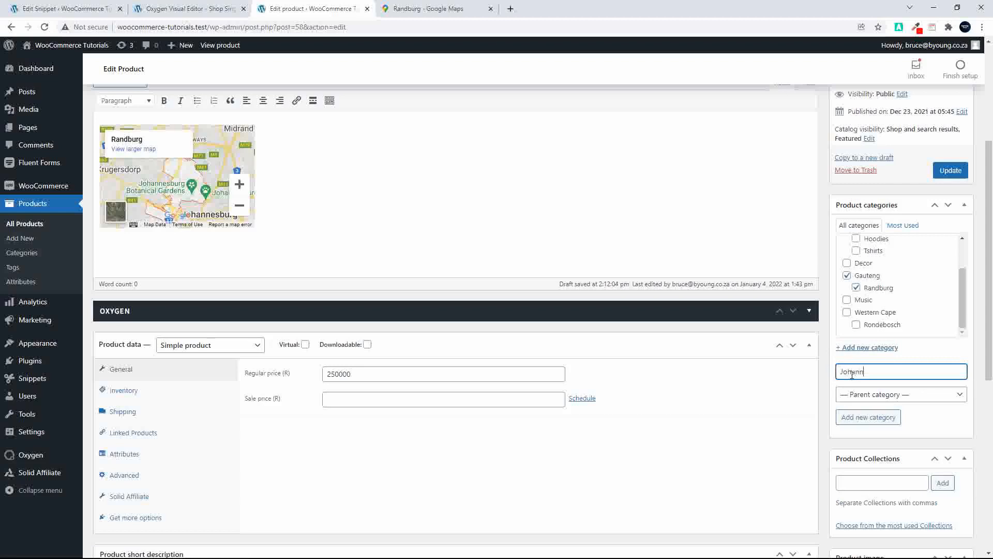
pyautogui.write('Johannesburg')
pyautogui.click(874, 396)
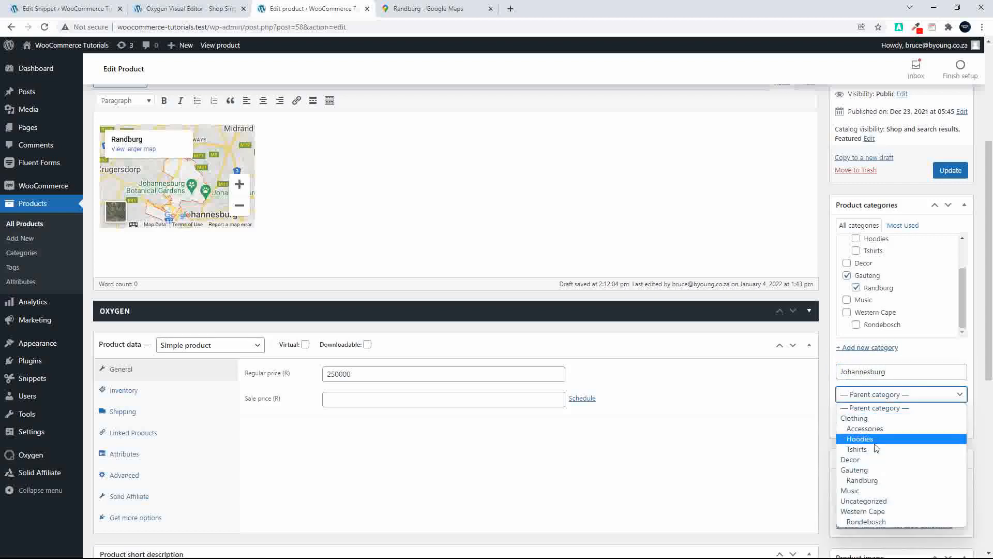
pyautogui.click(854, 471)
pyautogui.click(867, 419)
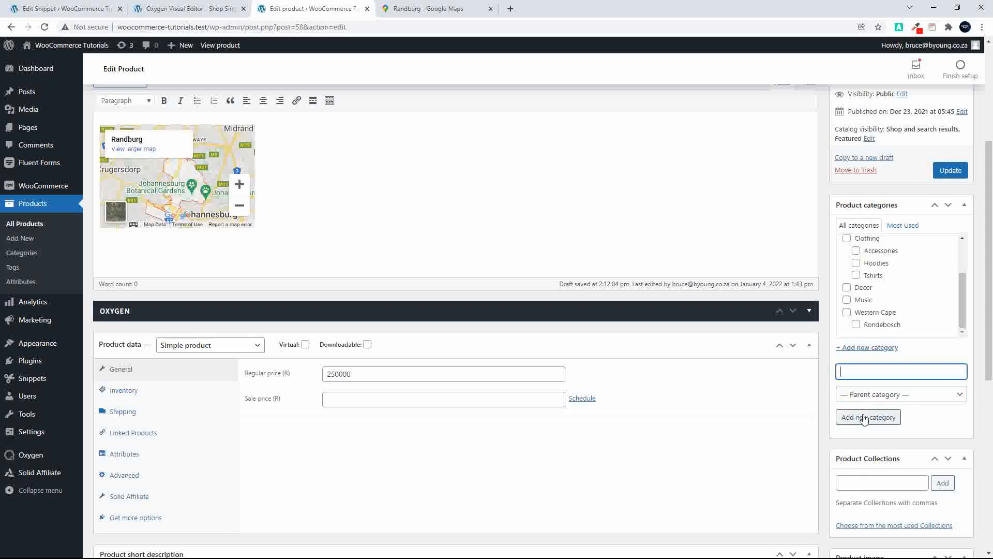
pyautogui.scroll(-1, 894, 293)
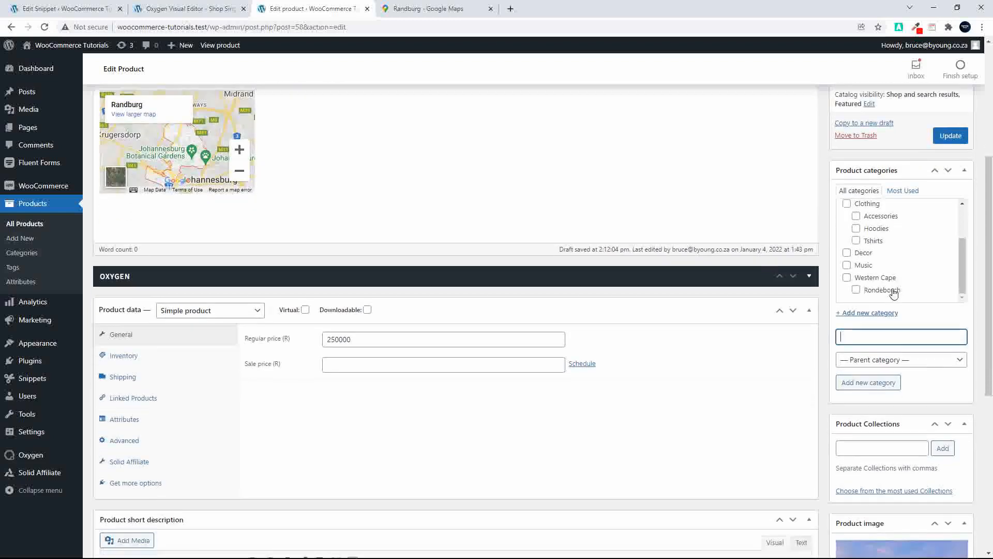
pyautogui.scroll(2, 906, 248)
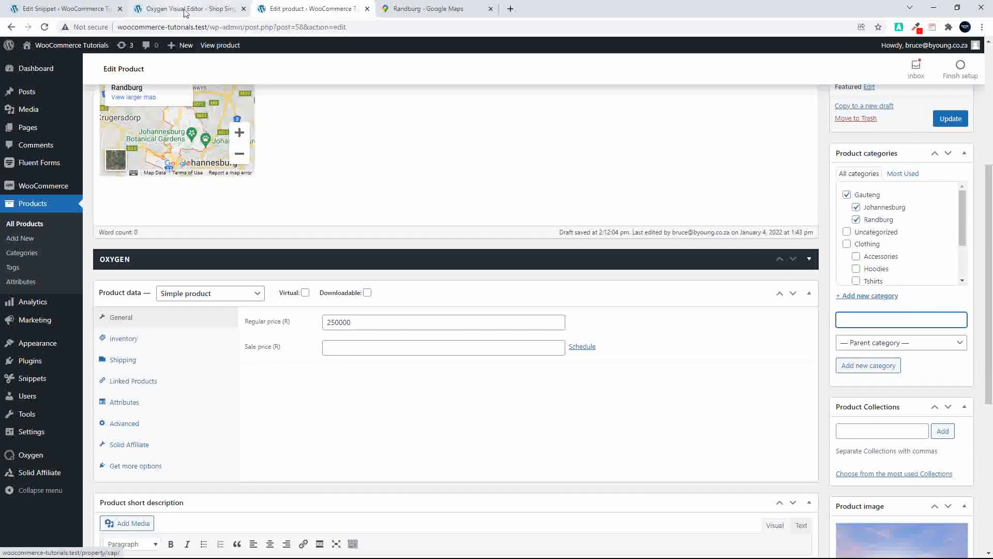
# Open the product categories page in a new browser tab and locate the Randburg category.
pyautogui.rightClick(29, 252)
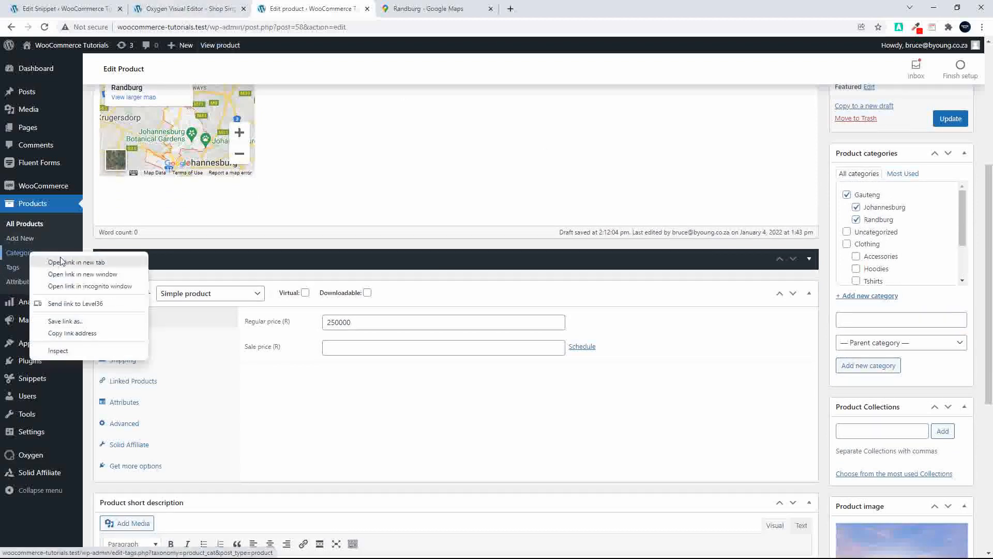
pyautogui.click(60, 261)
pyautogui.click(426, 9)
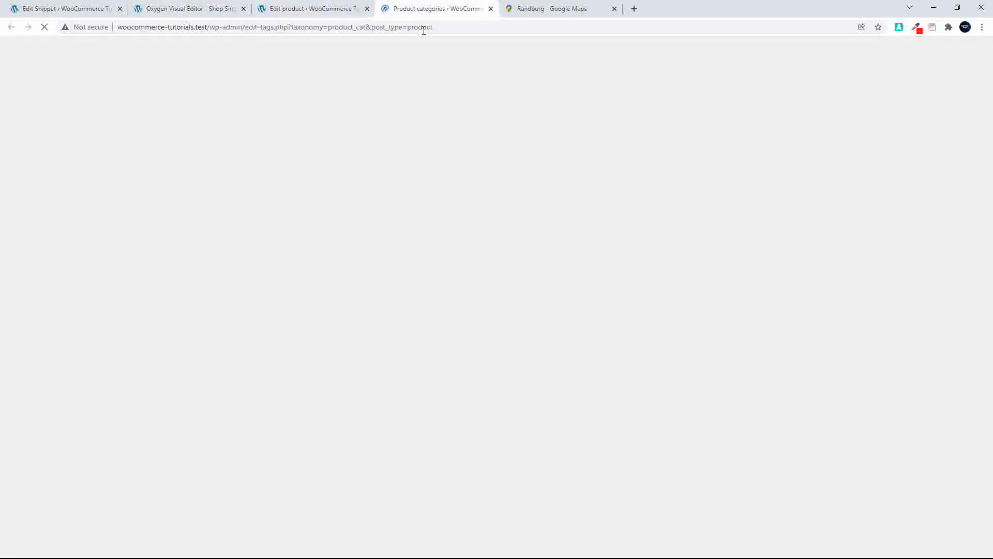
pyautogui.scroll(-6, 296, 385)
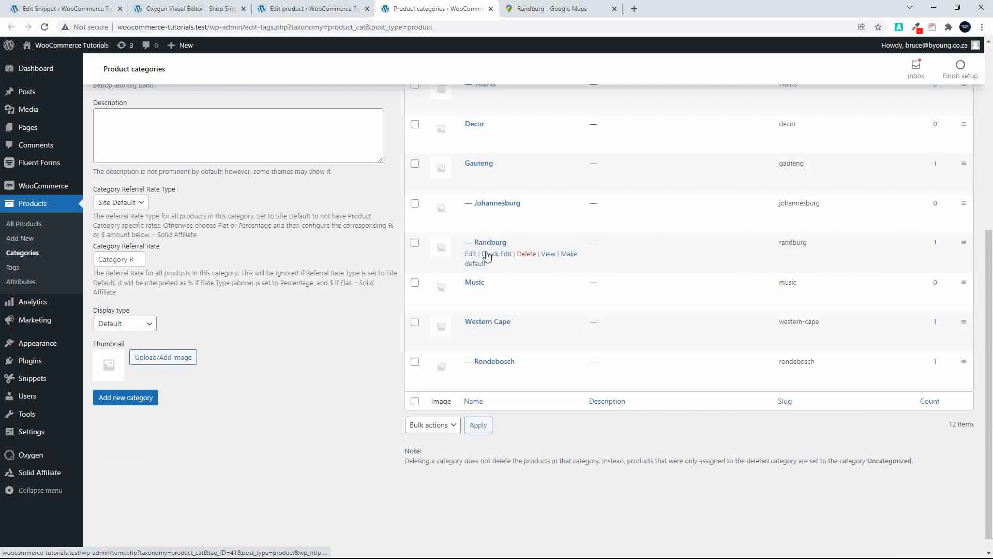
# Edit the Randburg category, change its parent category to Johannesburg, and save the update.
pyautogui.click(487, 253)
pyautogui.click(427, 296)
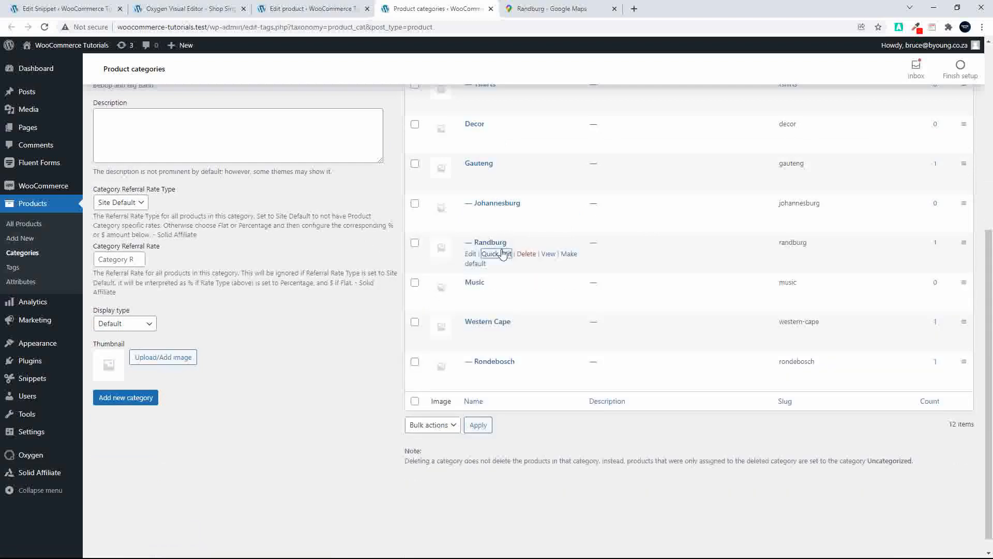
pyautogui.click(471, 254)
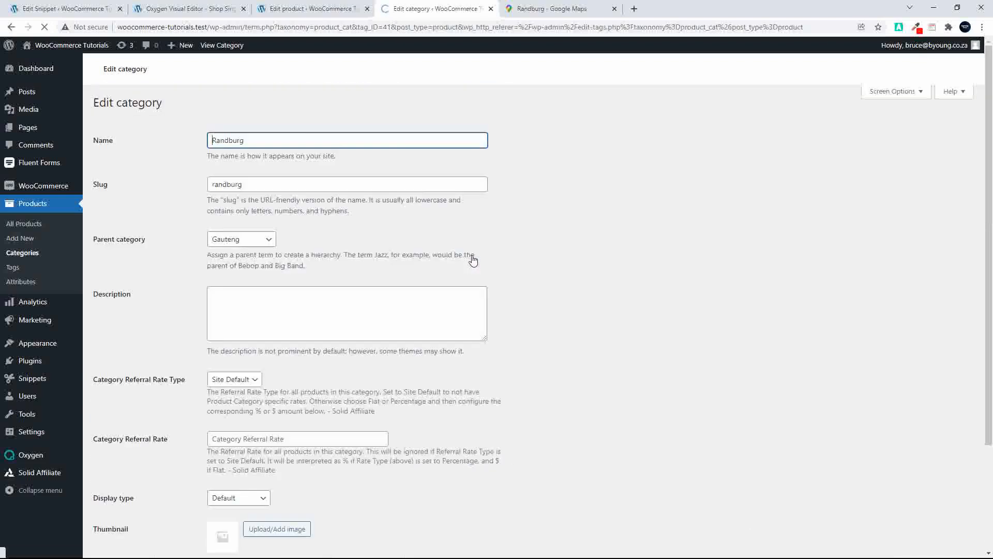
pyautogui.click(234, 305)
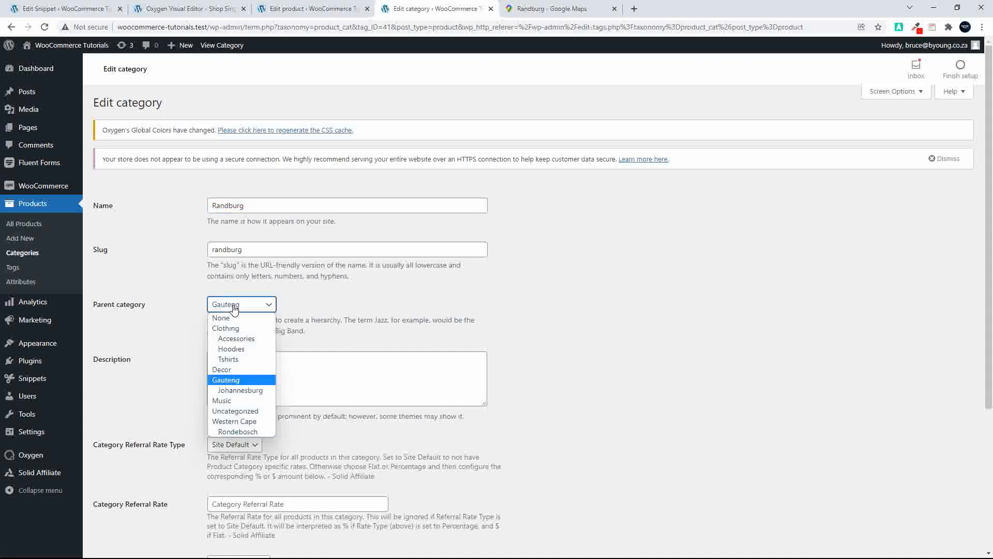
pyautogui.click(241, 394)
pyautogui.scroll(-4, 580, 395)
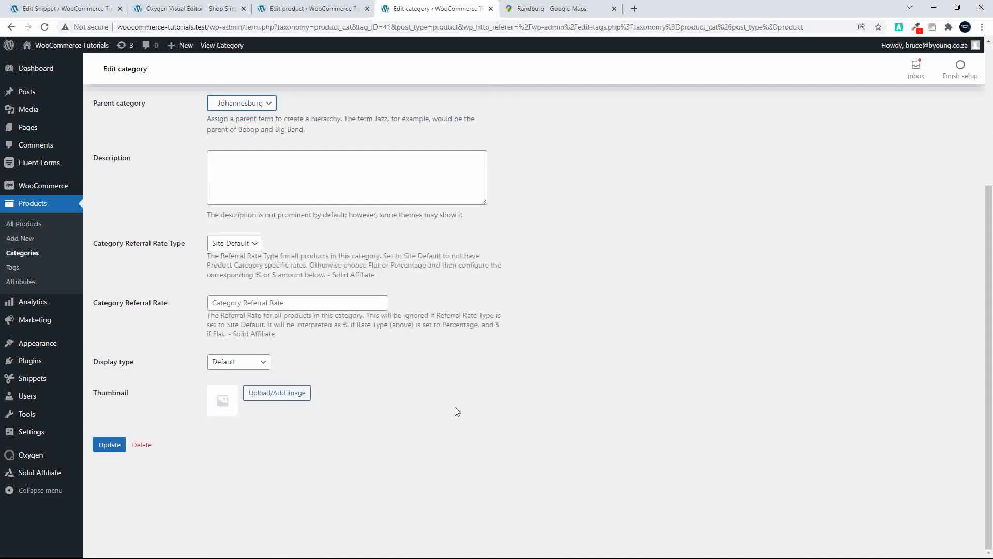
pyautogui.click(114, 444)
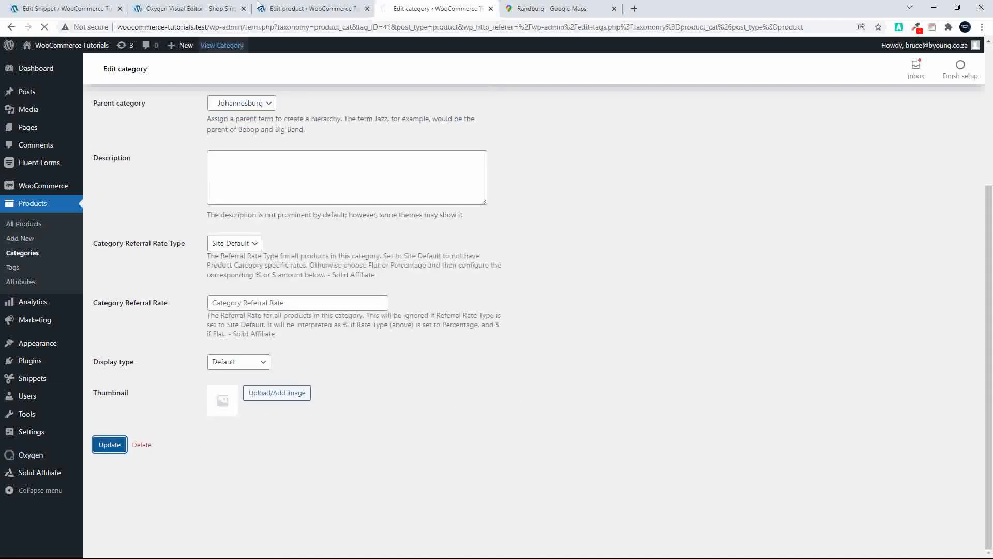
# Return to the Big City House product, save it, and check the nesting of its assigned categories.
pyautogui.click(310, 8)
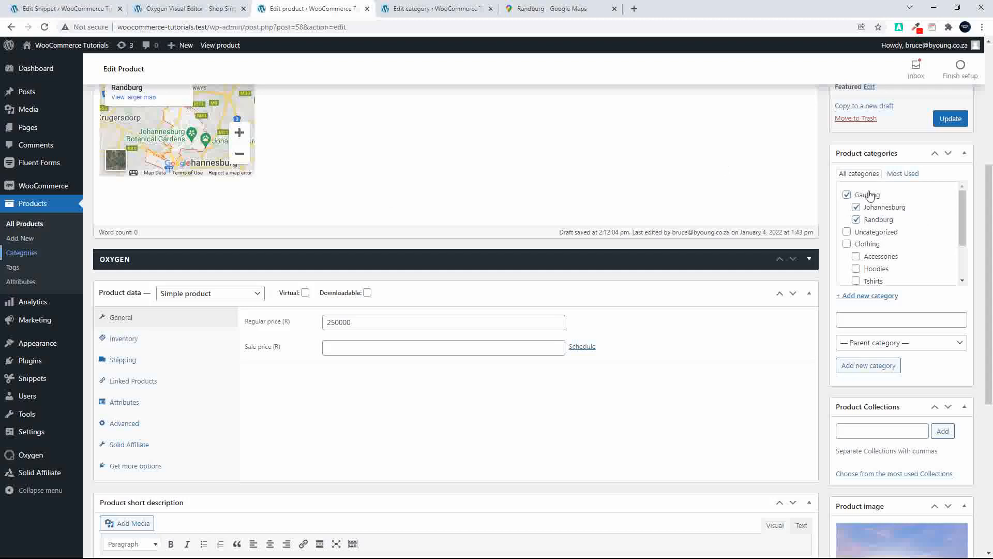
pyautogui.click(952, 119)
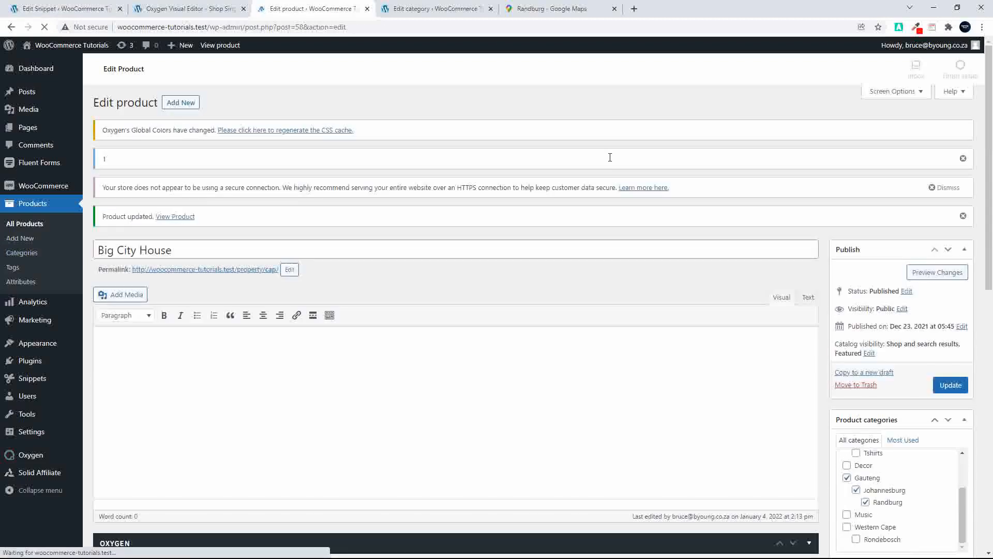
pyautogui.scroll(-3, 621, 175)
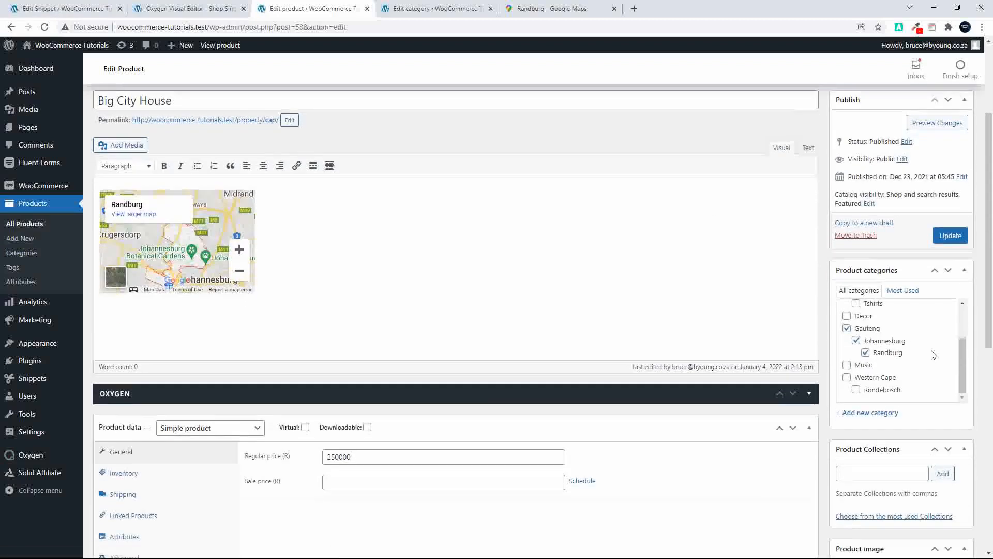
# Review the Big City House product's categories, product image, regular price, short description, and its bathrooms, bedrooms and garages attributes.
pyautogui.scroll(-3, 941, 357)
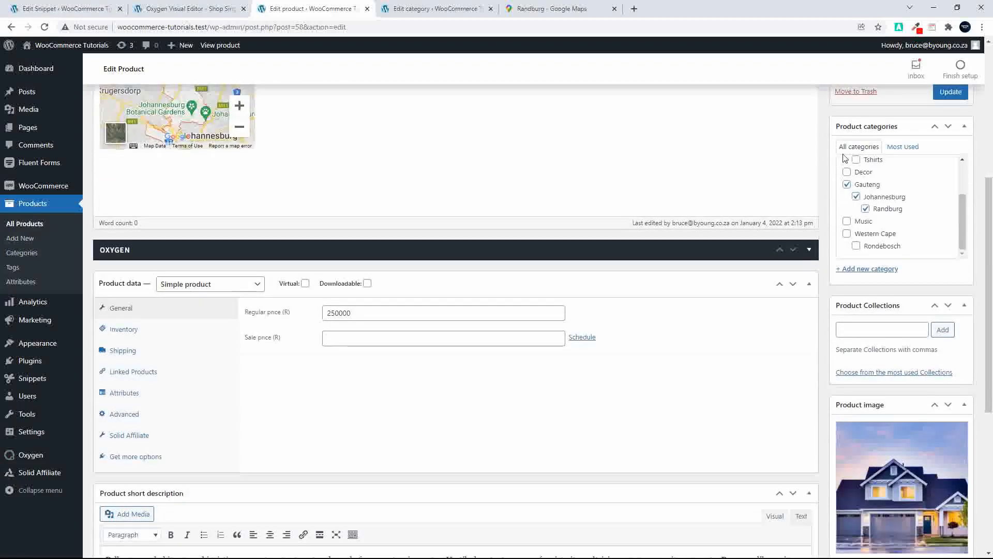
pyautogui.click(865, 209)
pyautogui.scroll(-3, 858, 288)
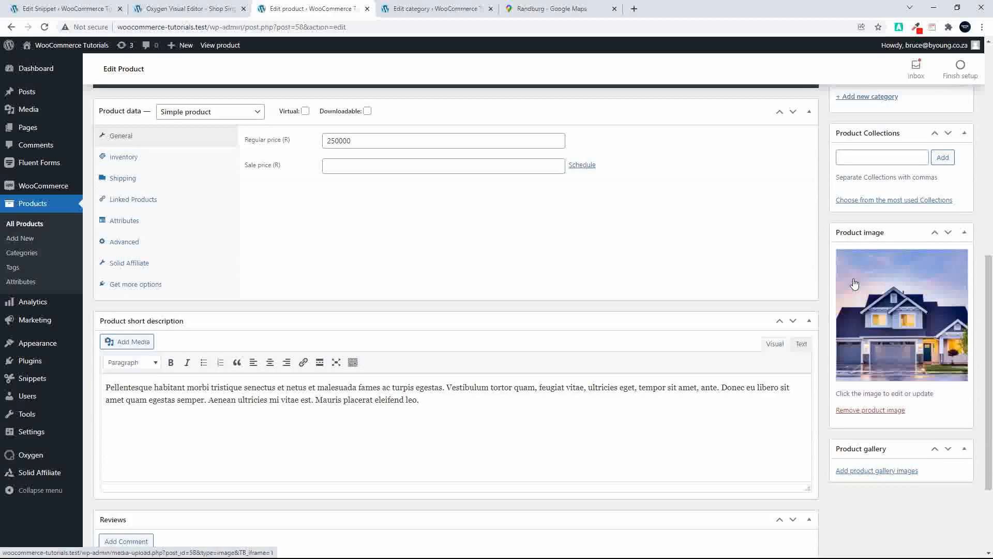
pyautogui.click(363, 138)
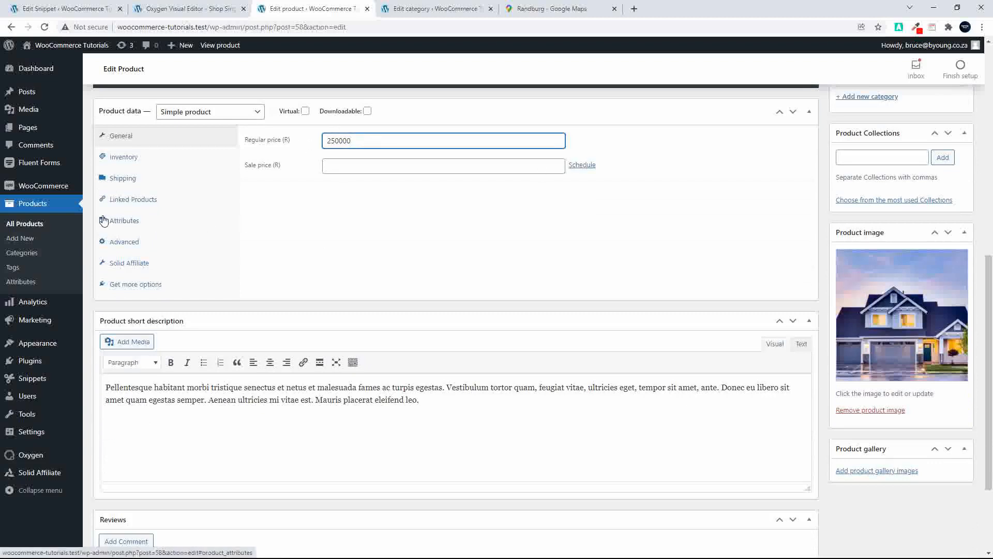
pyautogui.click(119, 226)
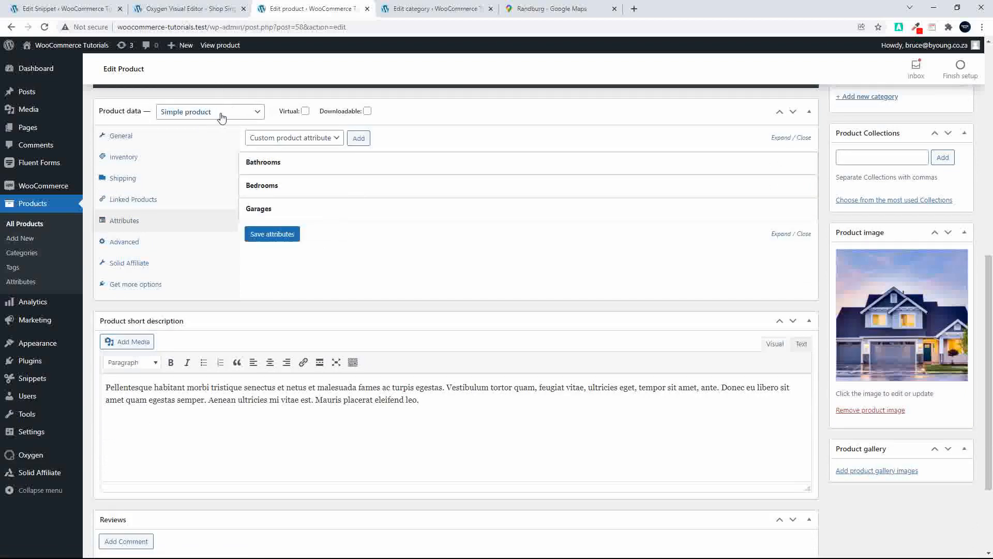
pyautogui.click(351, 168)
pyautogui.click(350, 169)
pyautogui.scroll(2, 268, 402)
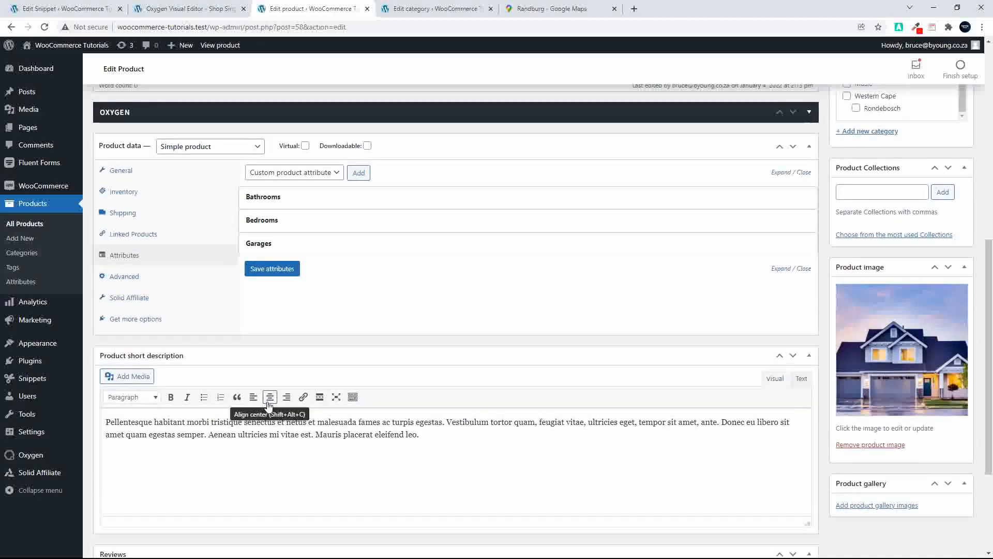
pyautogui.scroll(6, 268, 405)
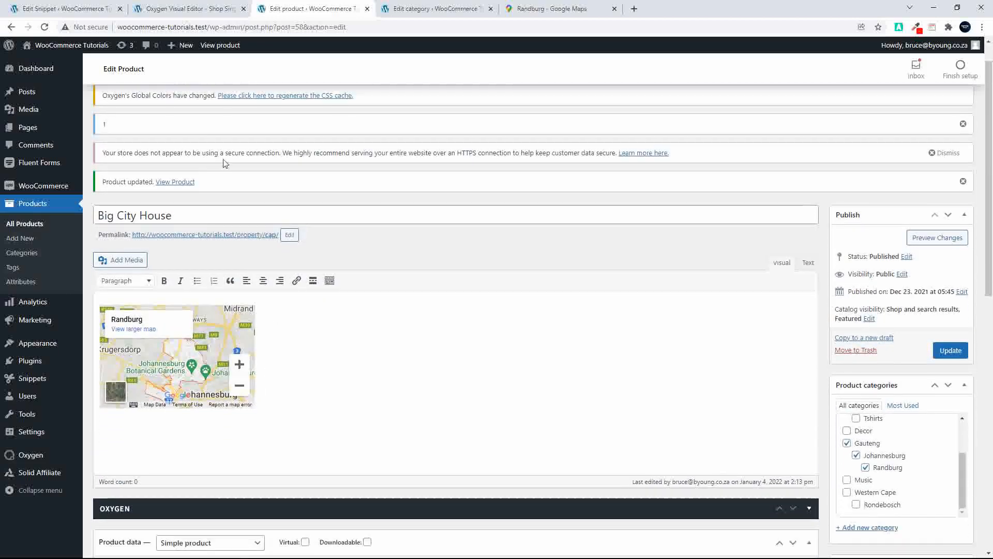
# View the Big City House page on the front end and examine its category links, map, Property Details and enquiry form.
pyautogui.click(221, 45)
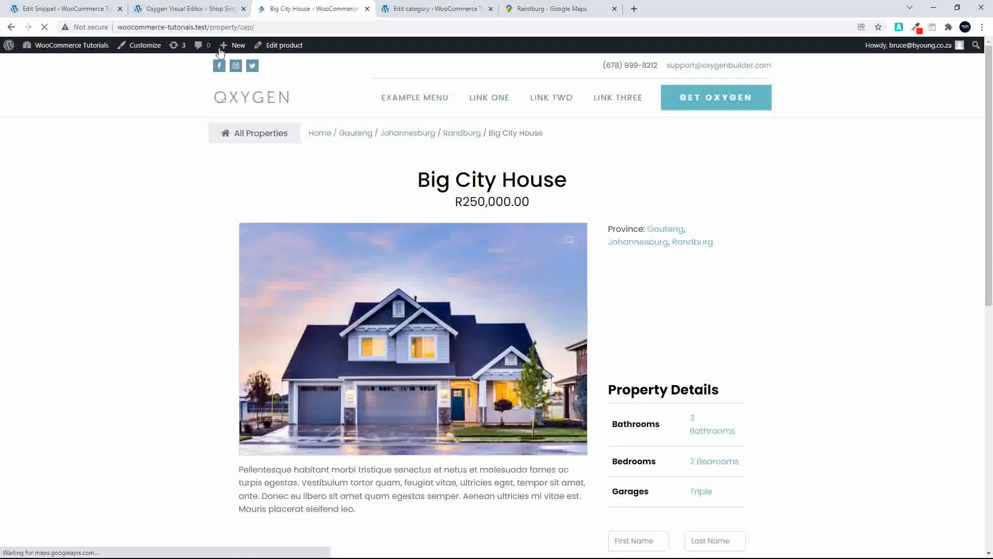
pyautogui.scroll(-2, 166, 243)
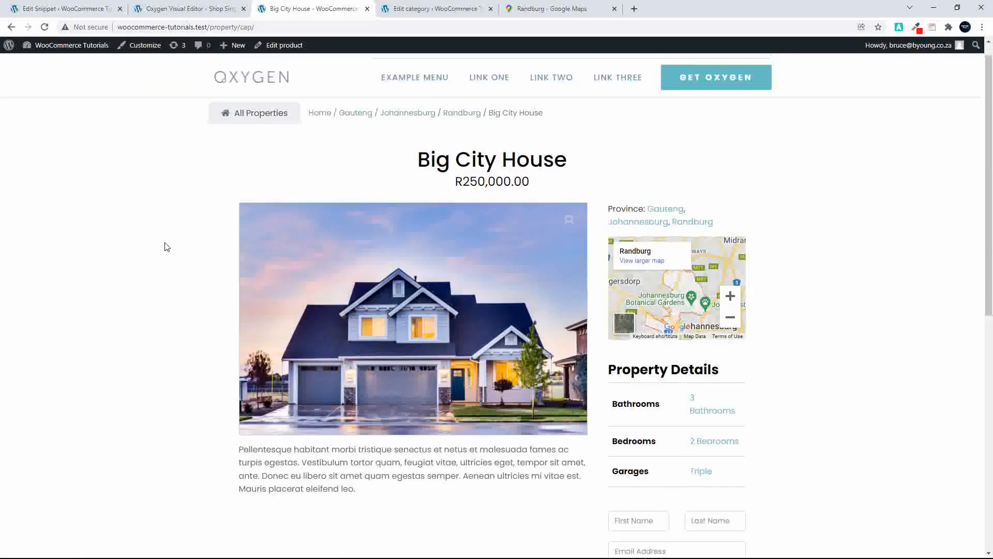
pyautogui.scroll(-2, 174, 258)
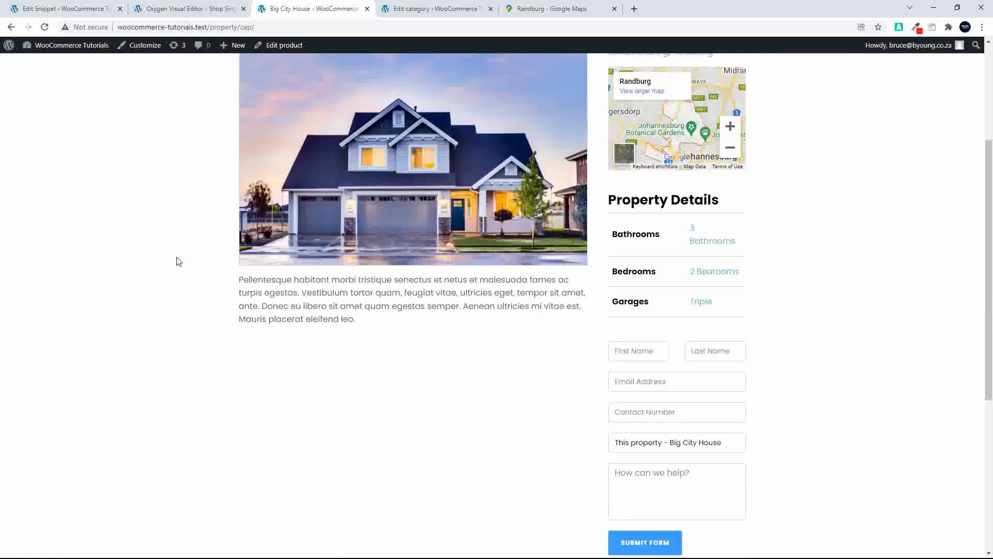
pyautogui.scroll(4, 181, 261)
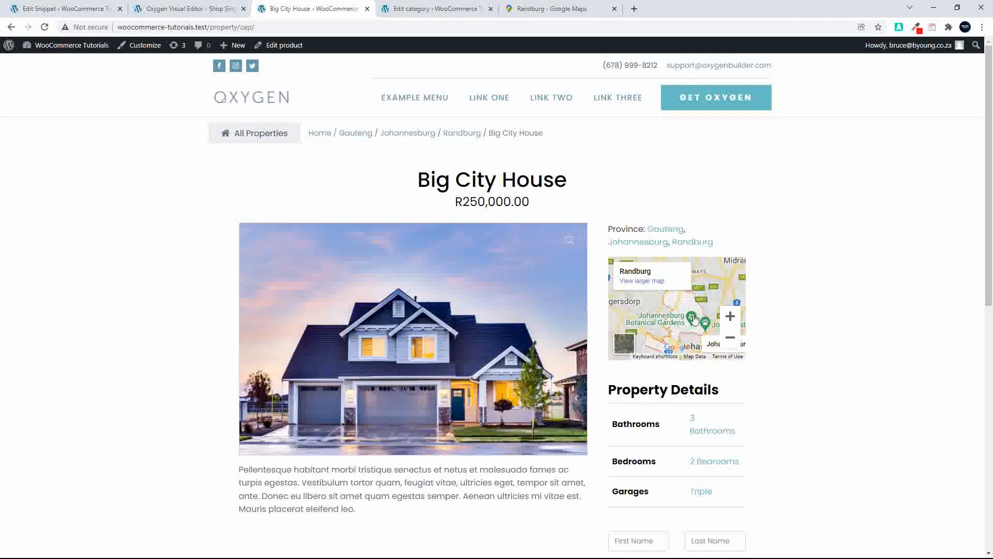
pyautogui.scroll(-2, 768, 292)
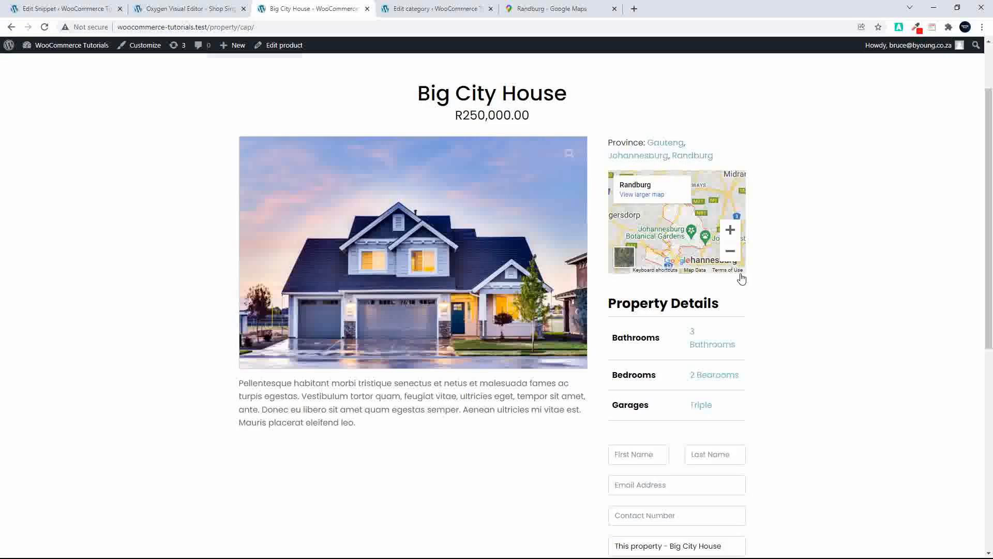
pyautogui.scroll(-1, 764, 288)
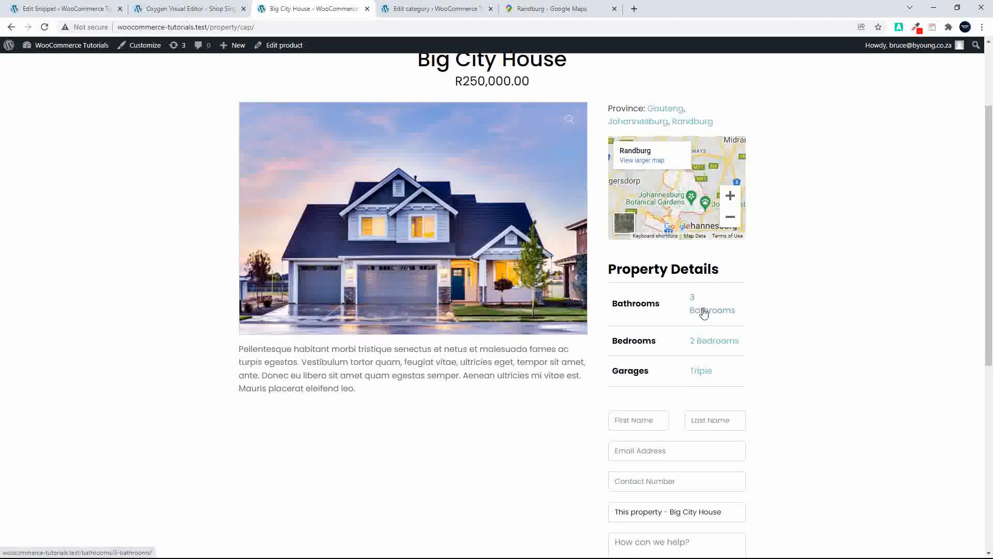
pyautogui.scroll(-2, 807, 310)
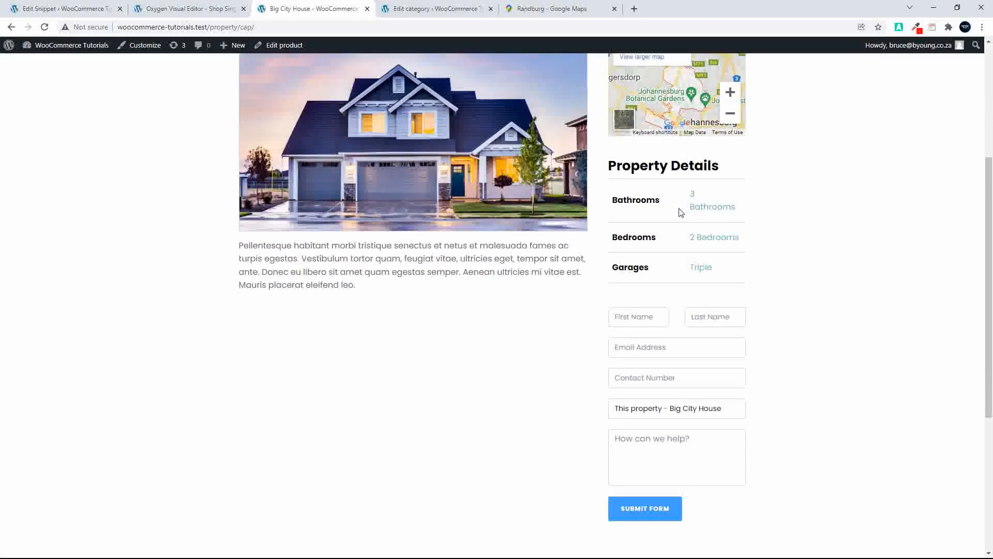
pyautogui.scroll(1, 701, 272)
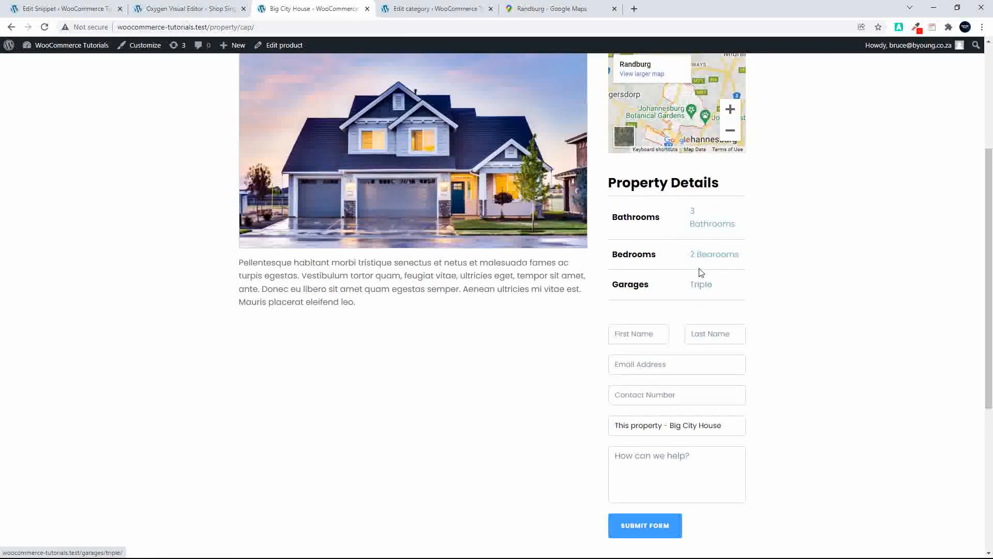
pyautogui.scroll(-2, 689, 293)
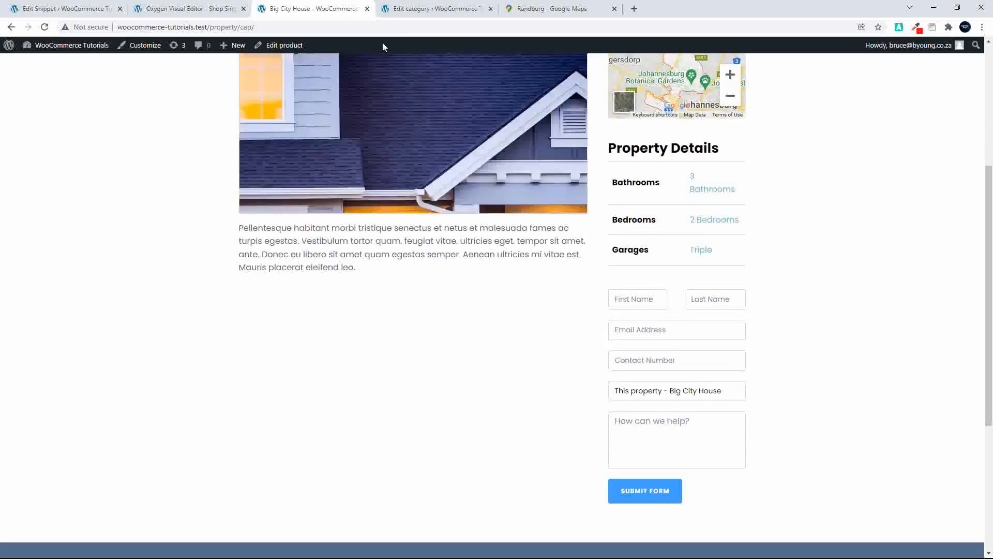
# Switch to the Oxygen single product template and inspect its Product Title and Product Price elements.
pyautogui.click(184, 9)
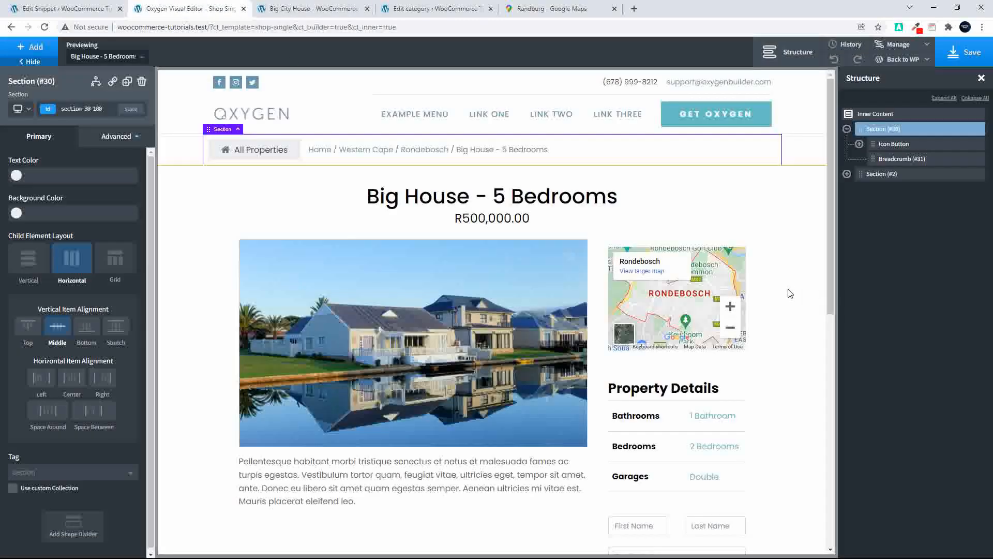
pyautogui.scroll(-1, 793, 299)
pyautogui.scroll(-5, 793, 299)
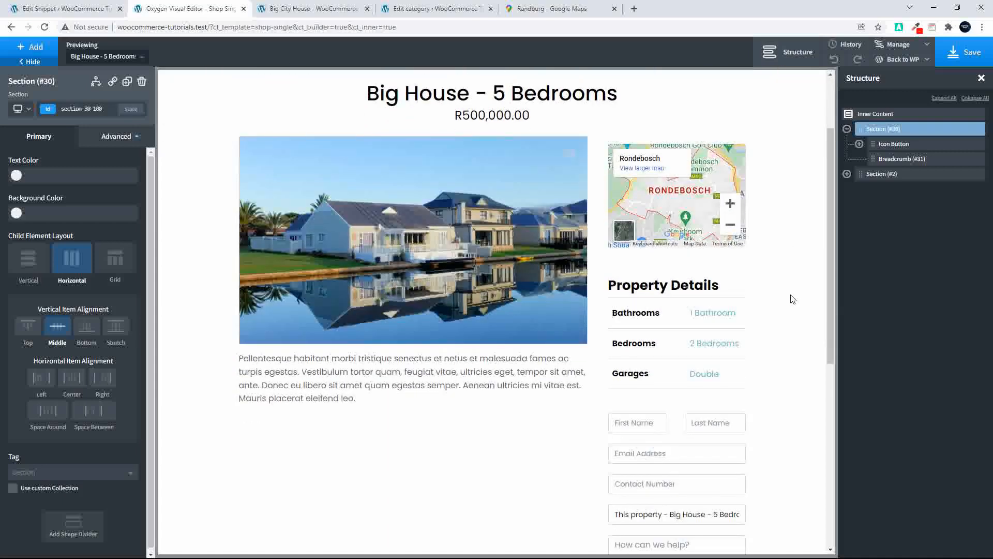
pyautogui.scroll(5, 793, 299)
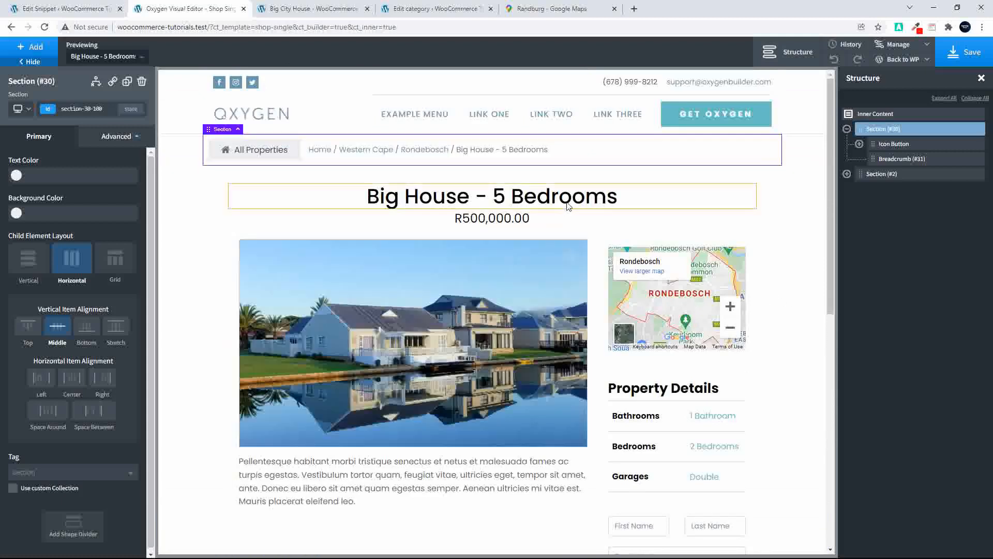
pyautogui.click(568, 207)
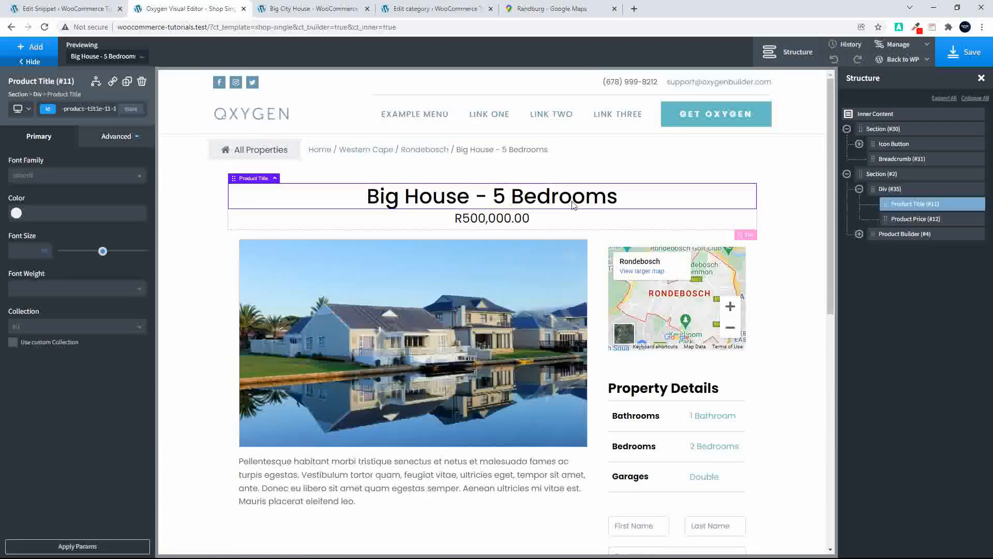
pyautogui.click(519, 222)
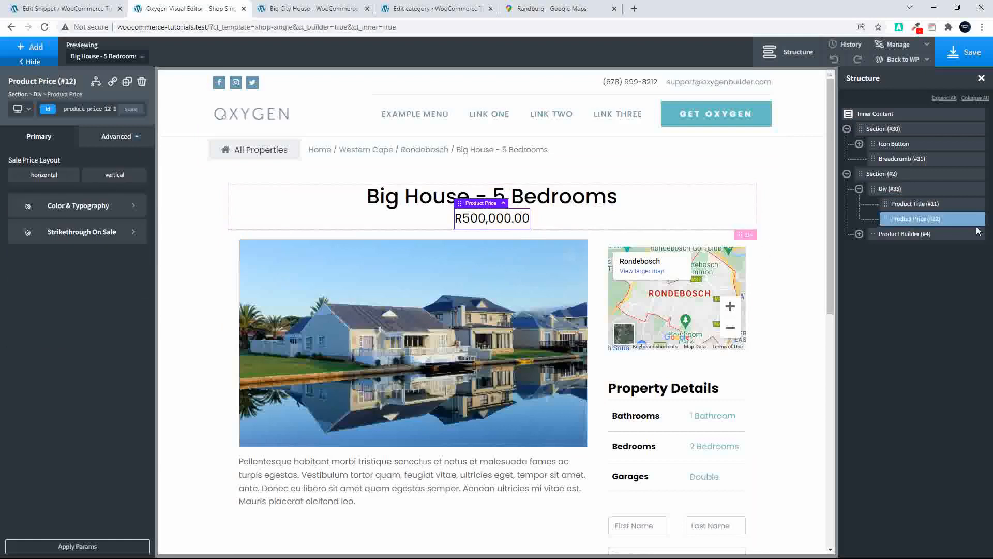
# Expand the Product Builder's columns and both nested divs in the structure, and inspect the Product Images and Product Excerpt elements.
pyautogui.click(860, 233)
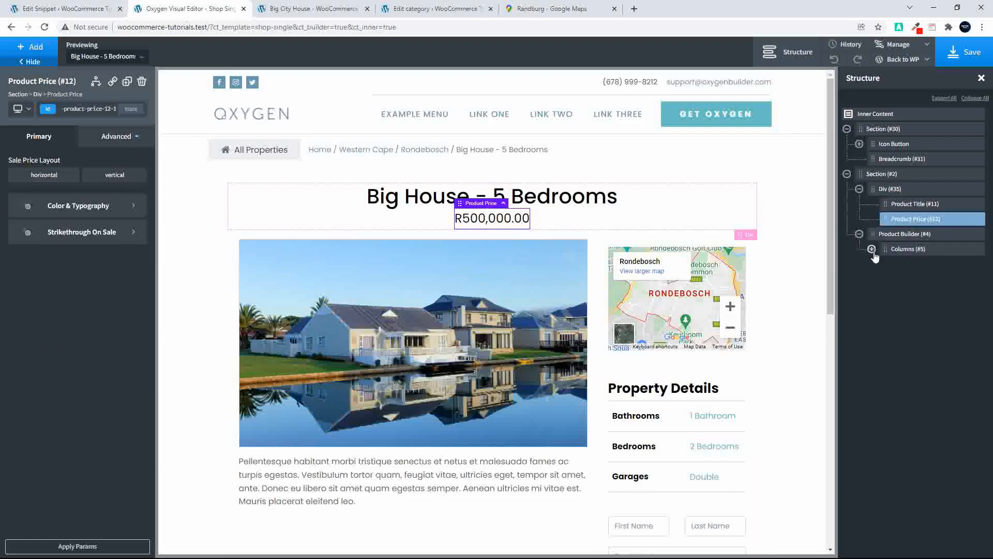
pyautogui.click(872, 249)
pyautogui.click(884, 264)
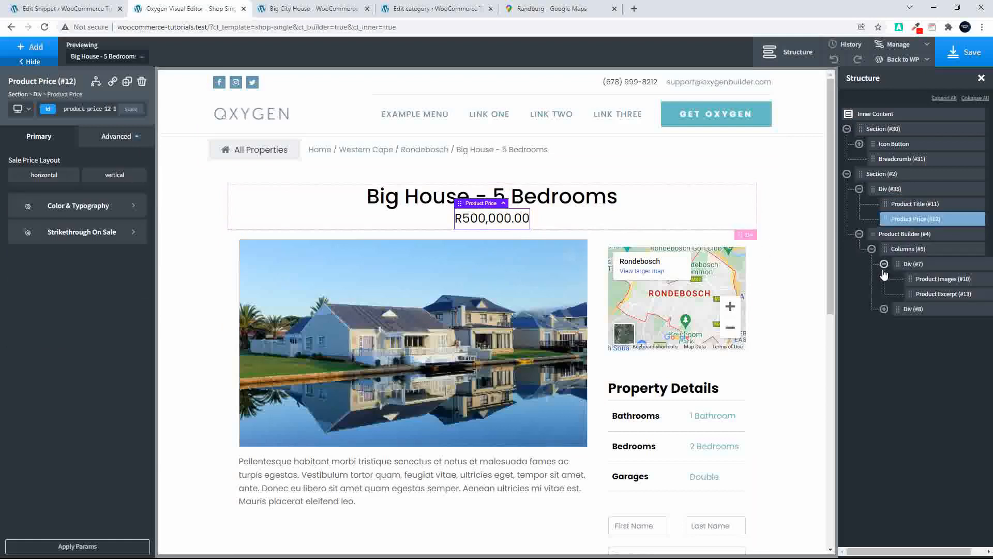
pyautogui.click(884, 309)
pyautogui.click(943, 279)
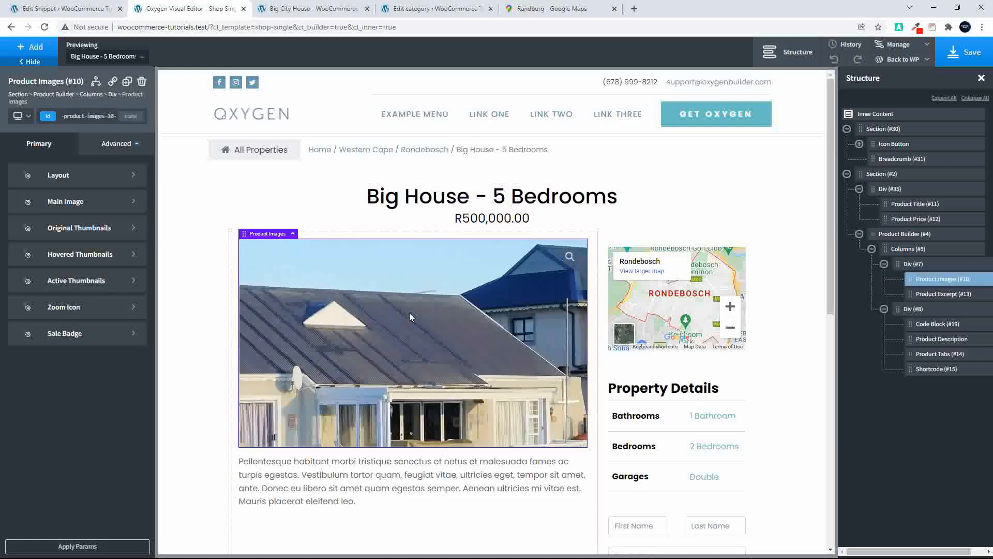
pyautogui.click(934, 298)
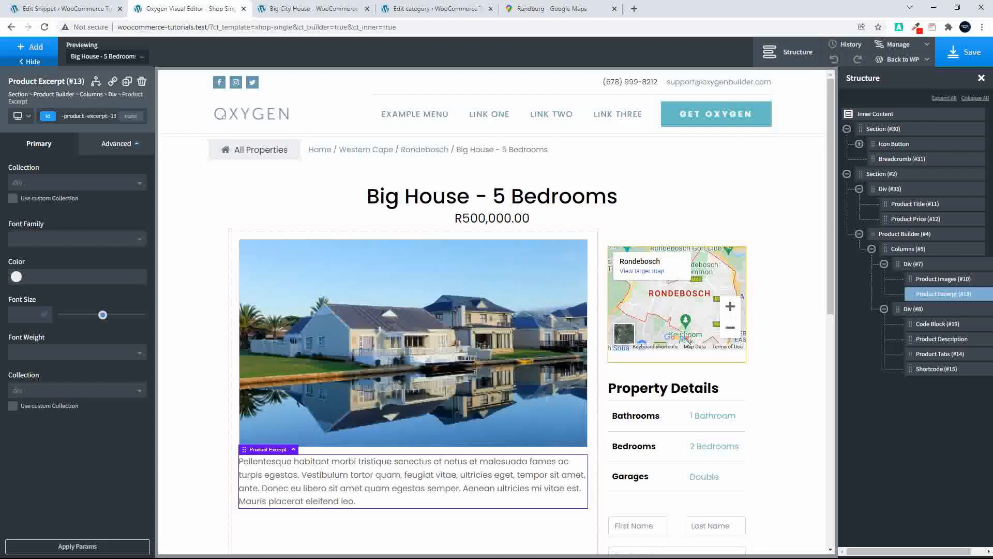
# Select the column div containing the map and examine the PHP & HTML code of its Code Block.
pyautogui.click(646, 237)
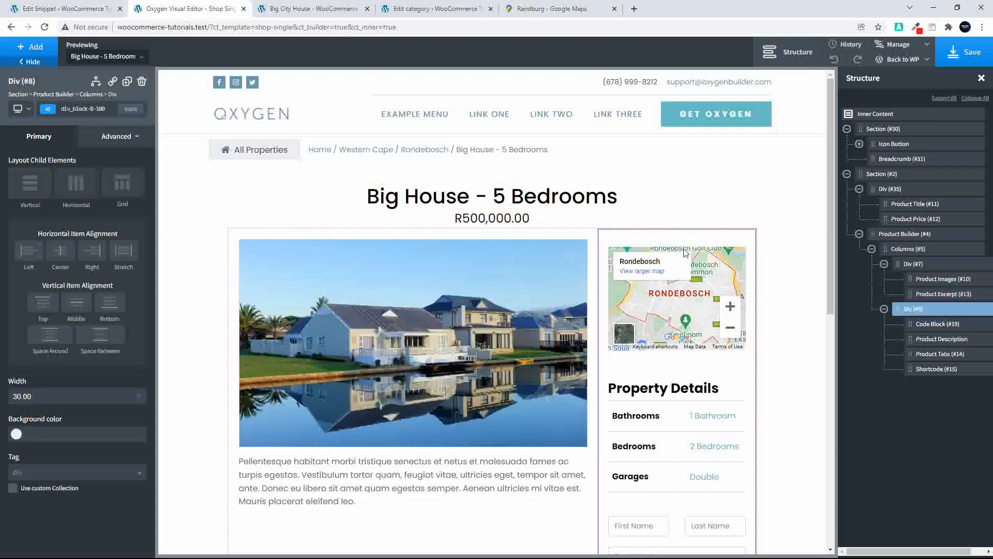
pyautogui.click(939, 328)
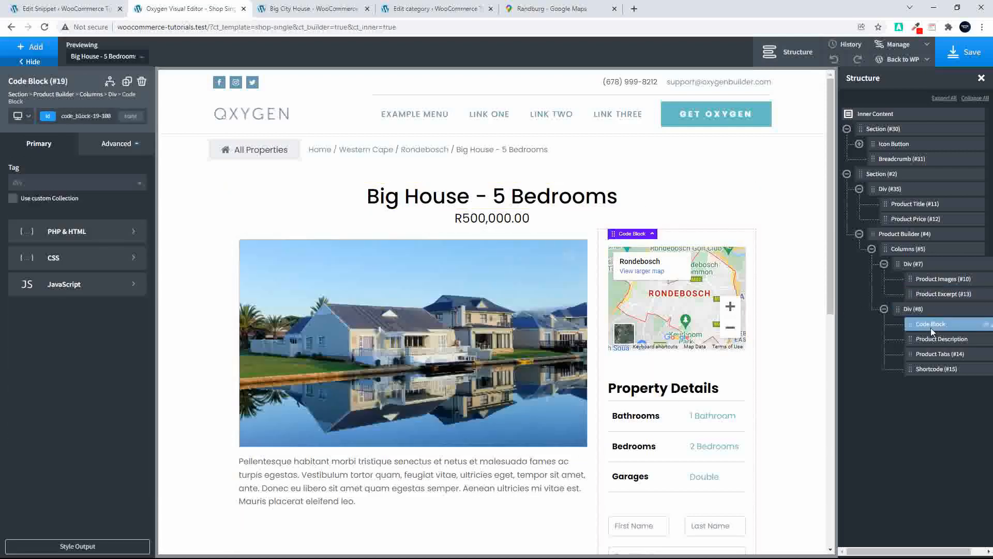
pyautogui.click(57, 233)
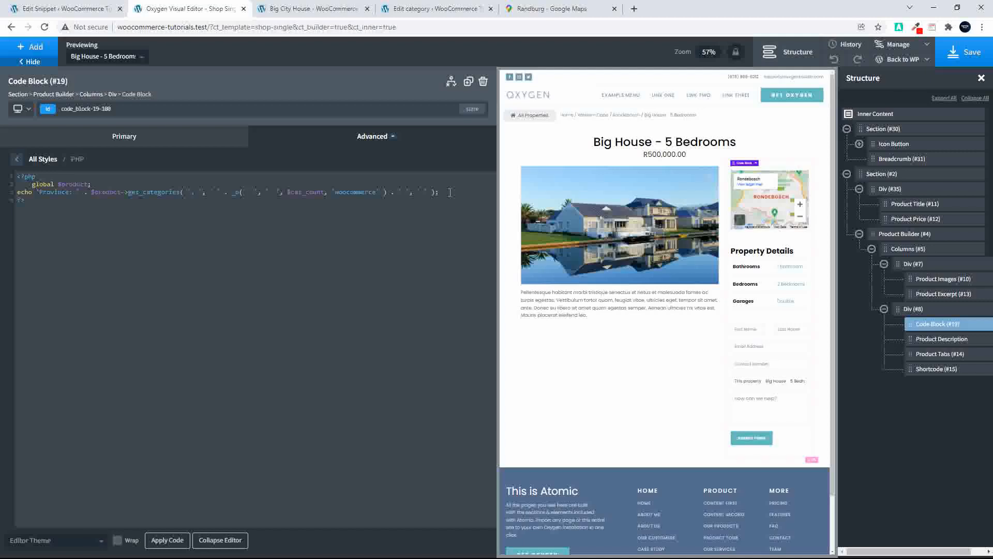
# Inspect the Product Description, Product Tabs and form Shortcode elements in the same column div.
pyautogui.click(920, 338)
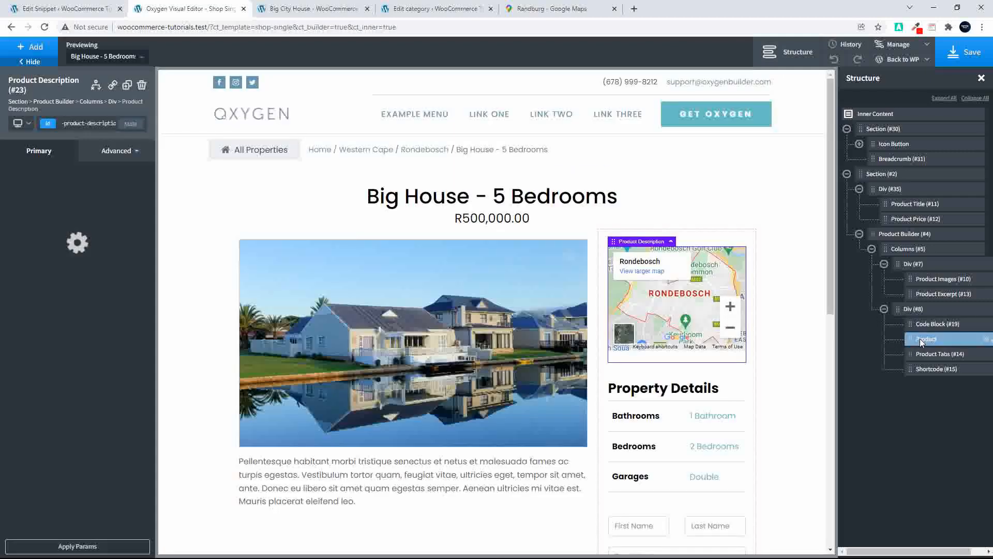
pyautogui.click(936, 353)
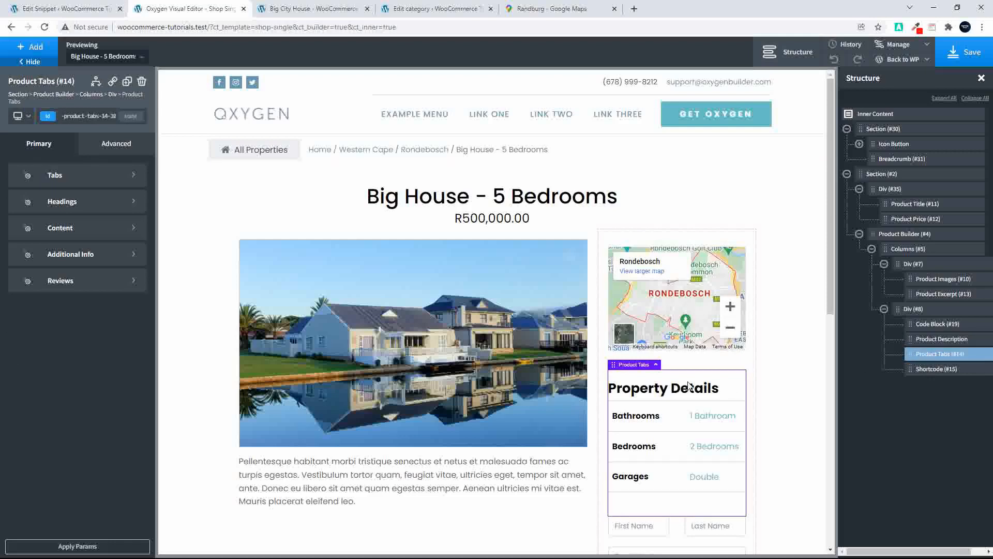
pyautogui.scroll(-2, 688, 384)
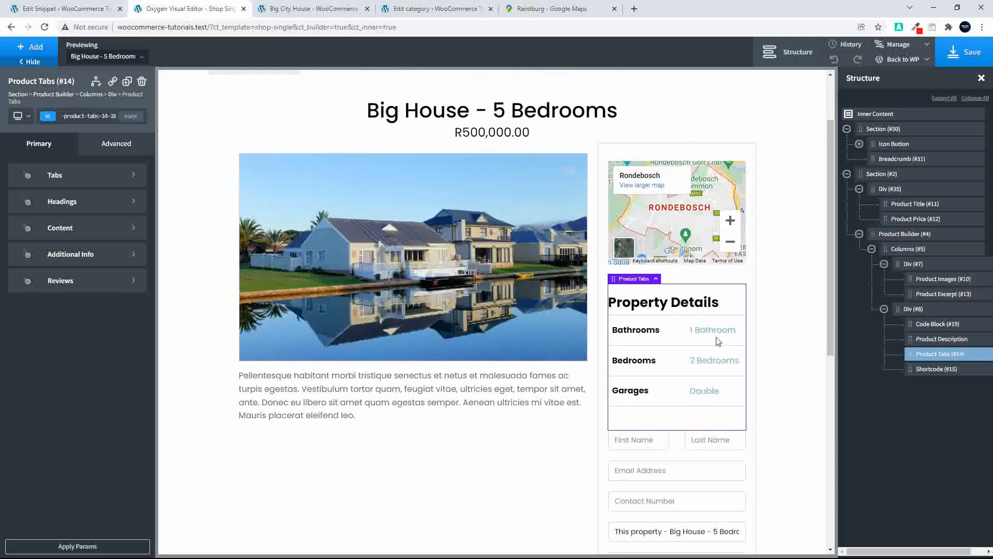
pyautogui.click(934, 369)
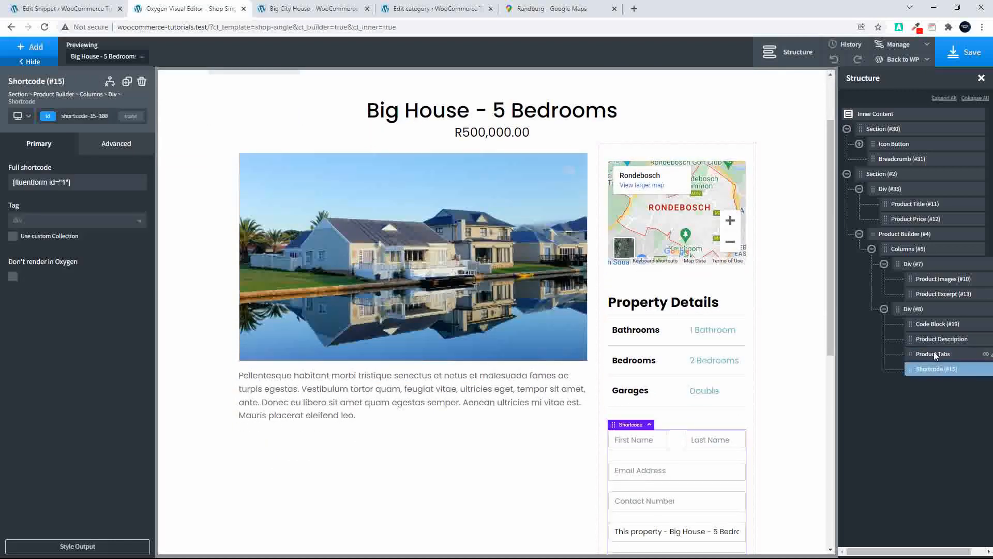
pyautogui.click(932, 353)
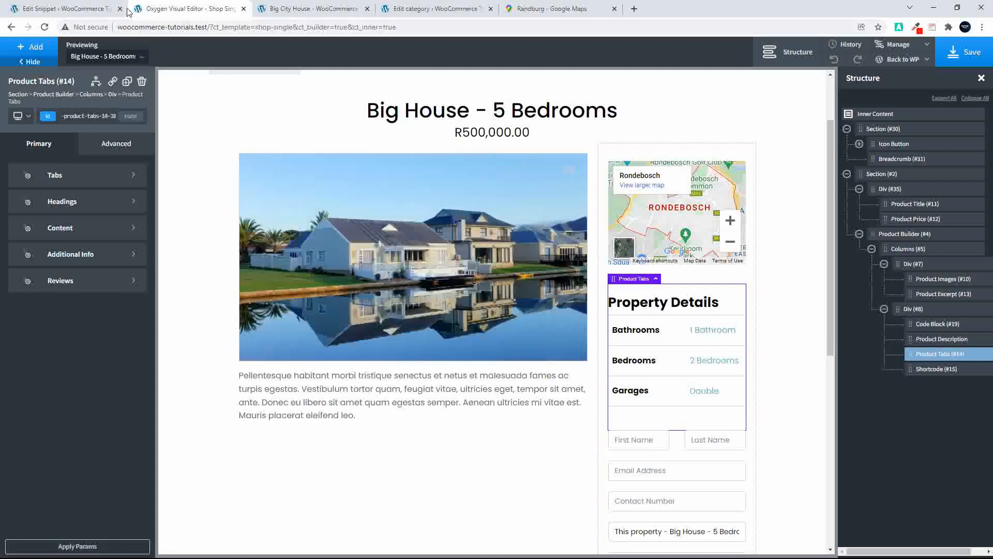
# Return to the Real Estate snippet and examine the lines that unset the description and reviews product tabs.
pyautogui.click(78, 8)
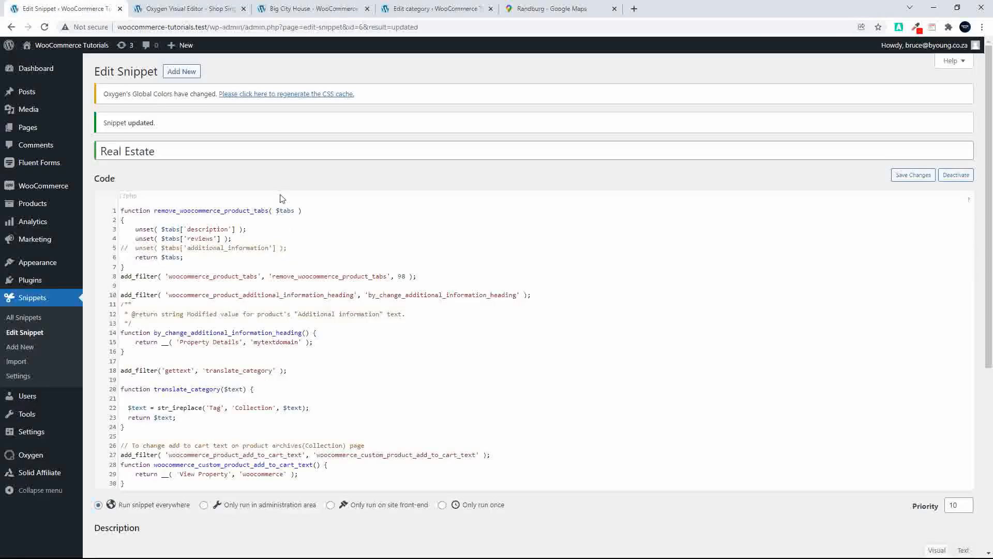
pyautogui.click(195, 148)
pyautogui.click(331, 237)
pyautogui.moveTo(133, 228); pyautogui.dragTo(267, 238)
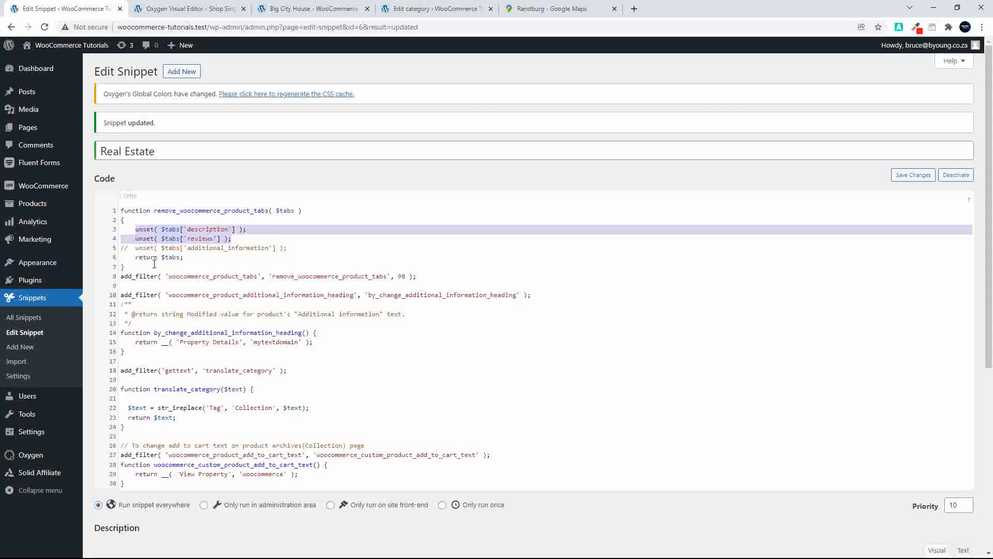
pyautogui.click(191, 265)
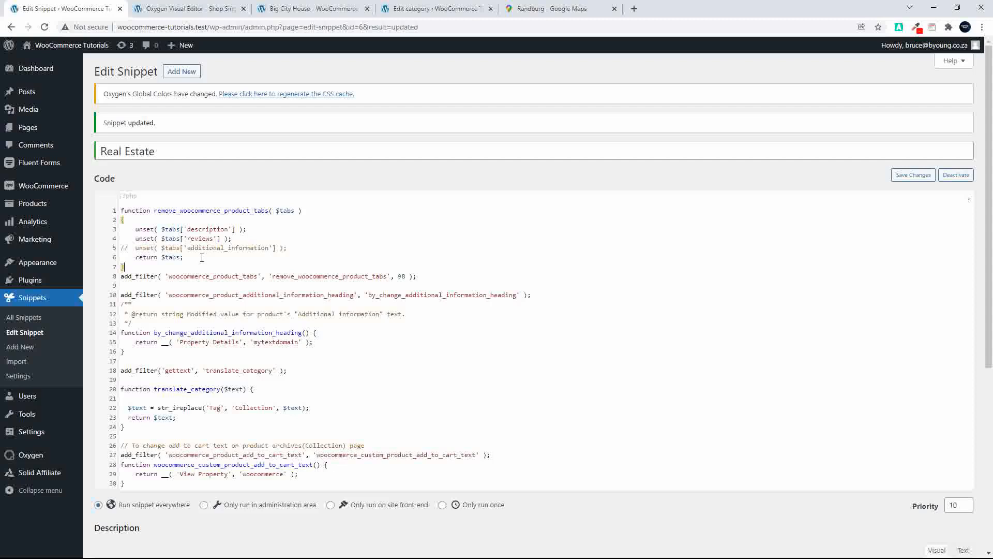
# Delete the translate_category filter and function from the Real Estate snippet's code.
pyautogui.scroll(-2, 205, 261)
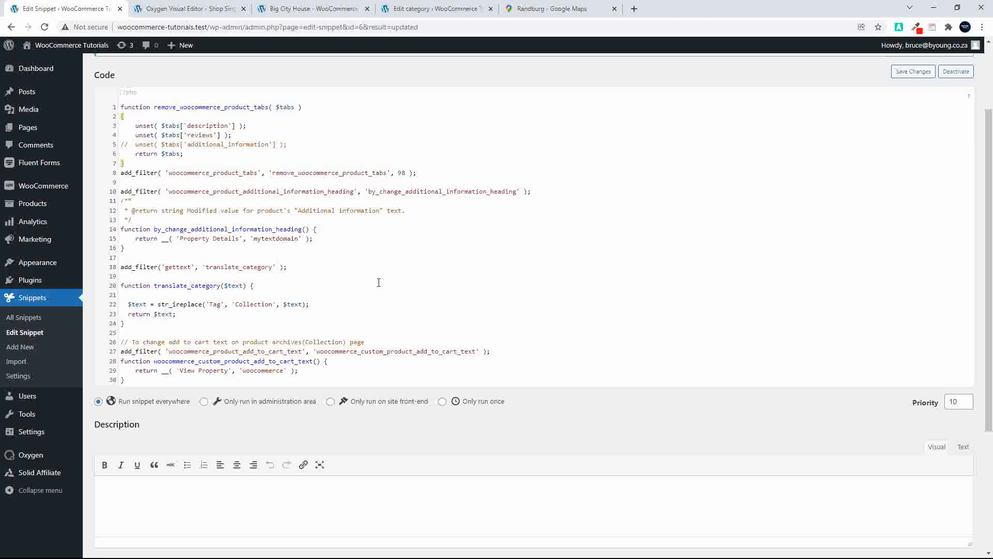
pyautogui.scroll(-1, 379, 282)
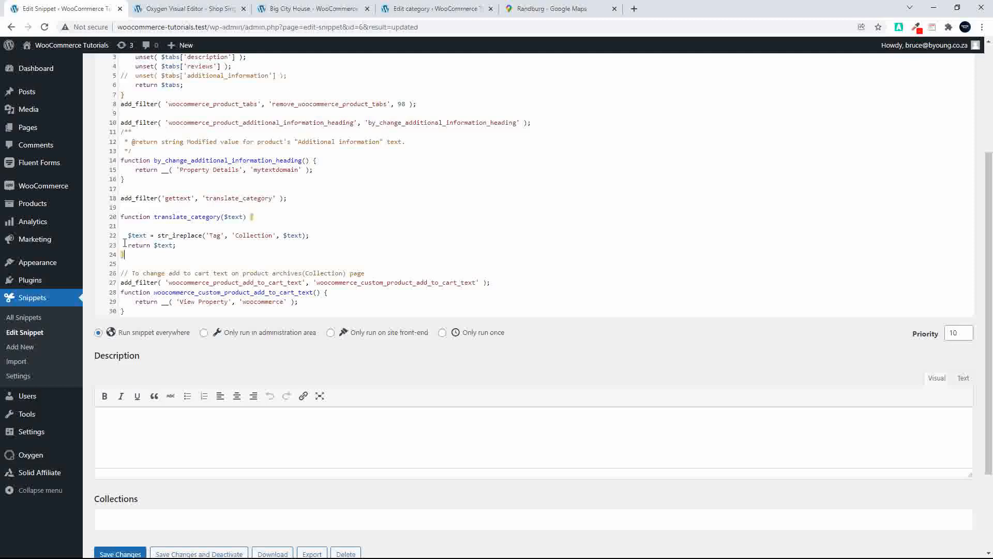
pyautogui.moveTo(125, 255); pyautogui.dragTo(117, 201)
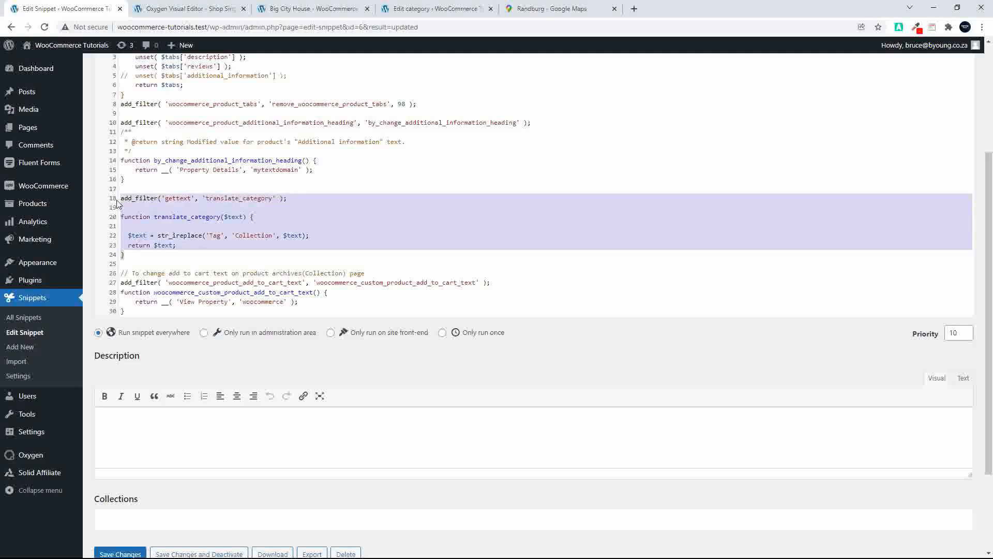
pyautogui.press('Delete')
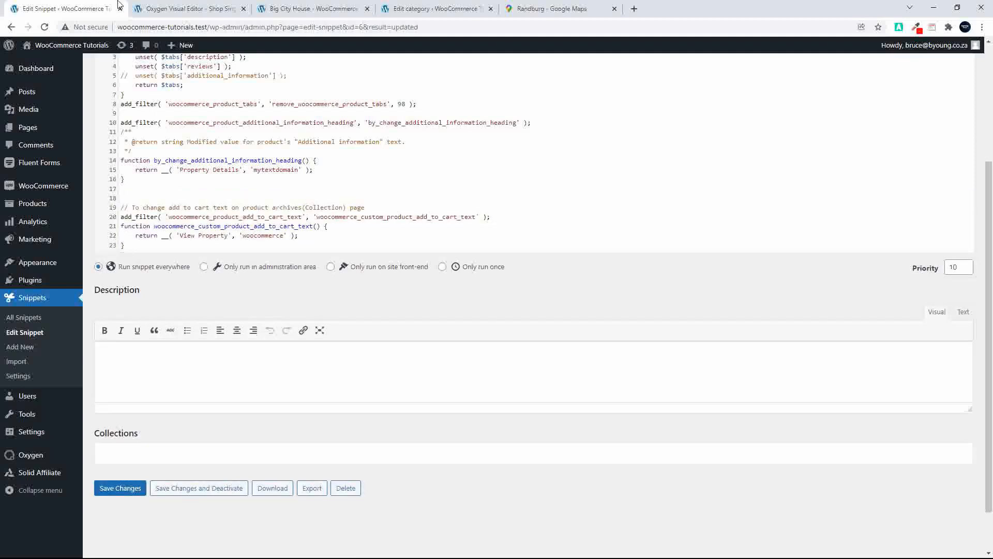
# Return to the single product template in Oxygen and examine the Code Block's PHP that outputs the province categories.
pyautogui.click(184, 9)
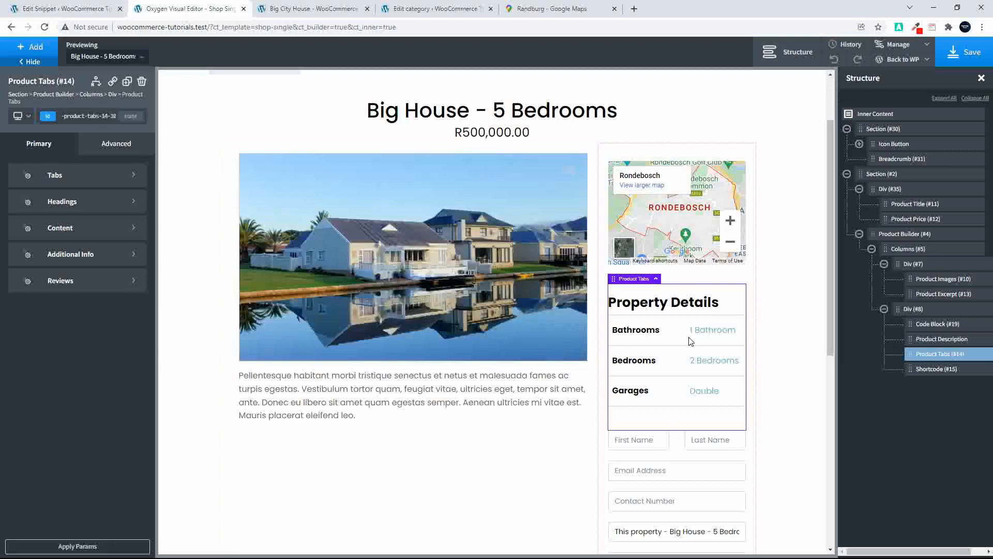
pyautogui.click(930, 322)
pyautogui.click(83, 231)
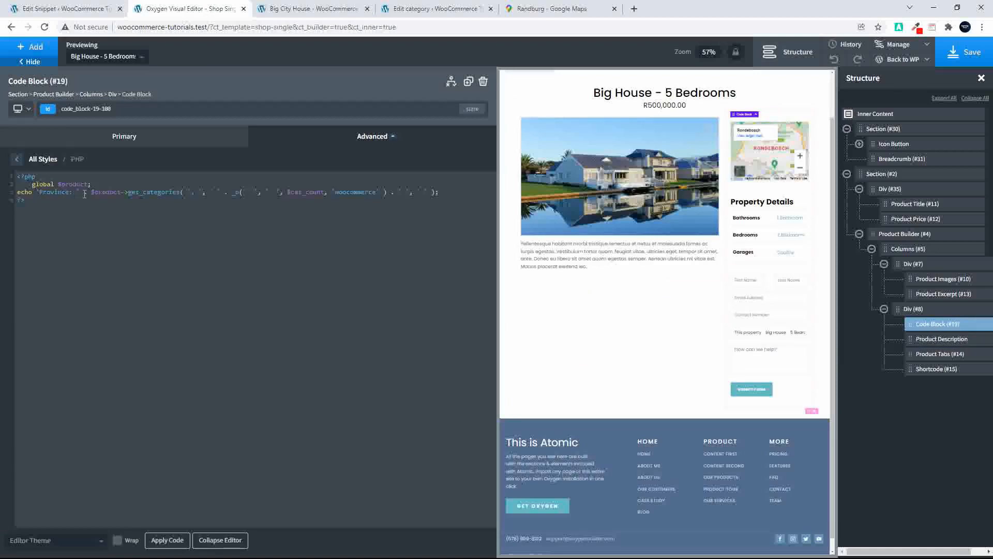
# Look over the trimmed snippet and examine the Province line on the Big City House page.
pyautogui.click(67, 10)
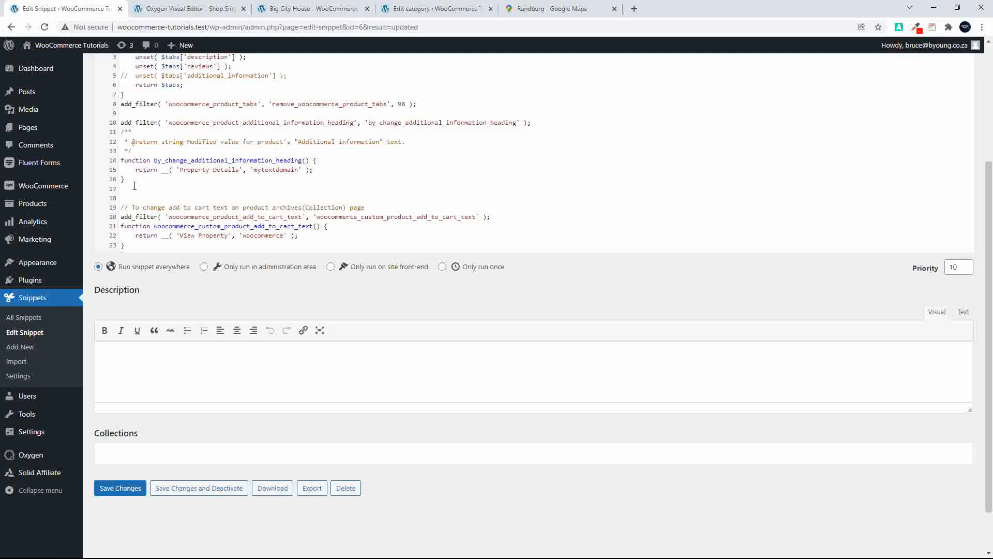
pyautogui.click(465, 9)
pyautogui.click(320, 8)
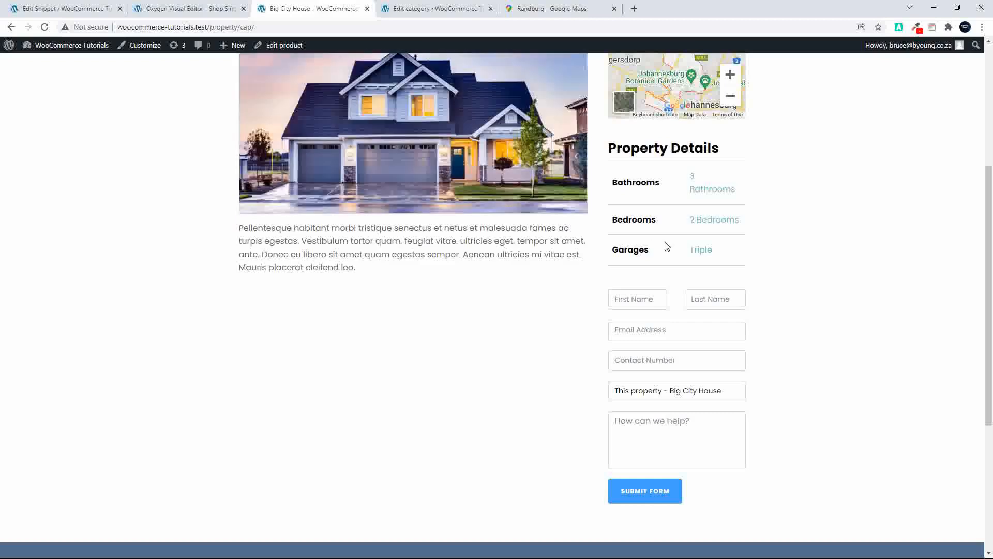
pyautogui.scroll(3, 667, 194)
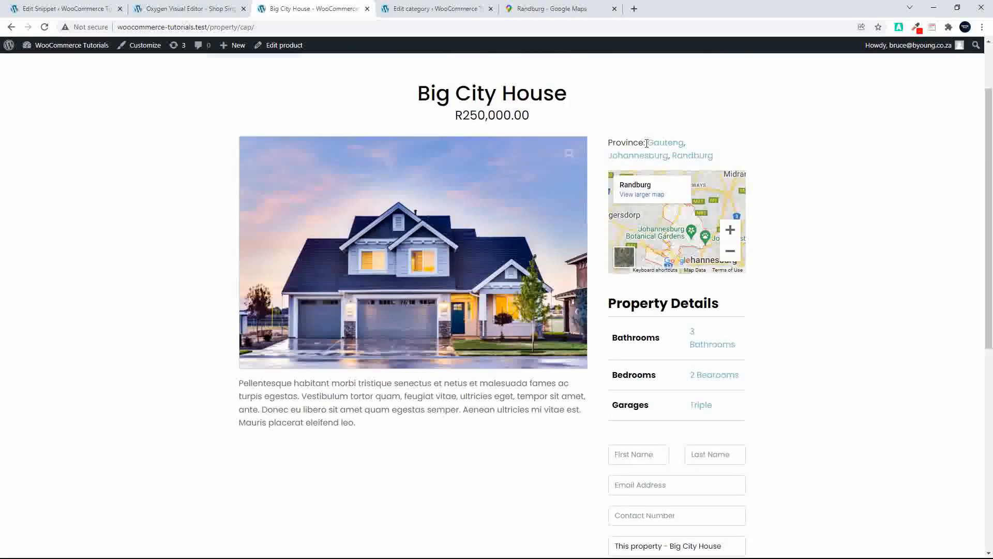
# Check the snippet's View Property text function, and open the All Properties listing from the Big City House page to inspect its buttons.
pyautogui.click(61, 11)
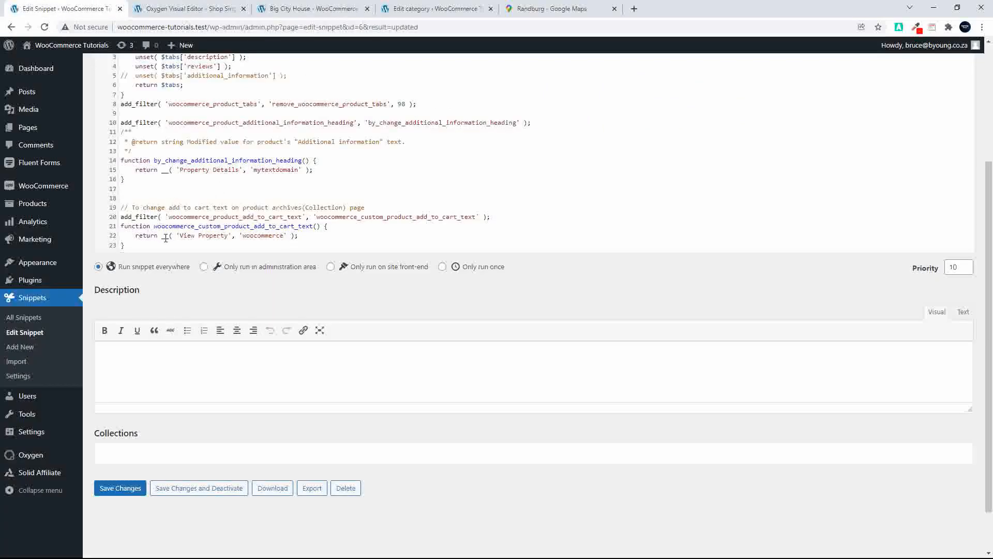
pyautogui.click(437, 9)
pyautogui.click(331, 10)
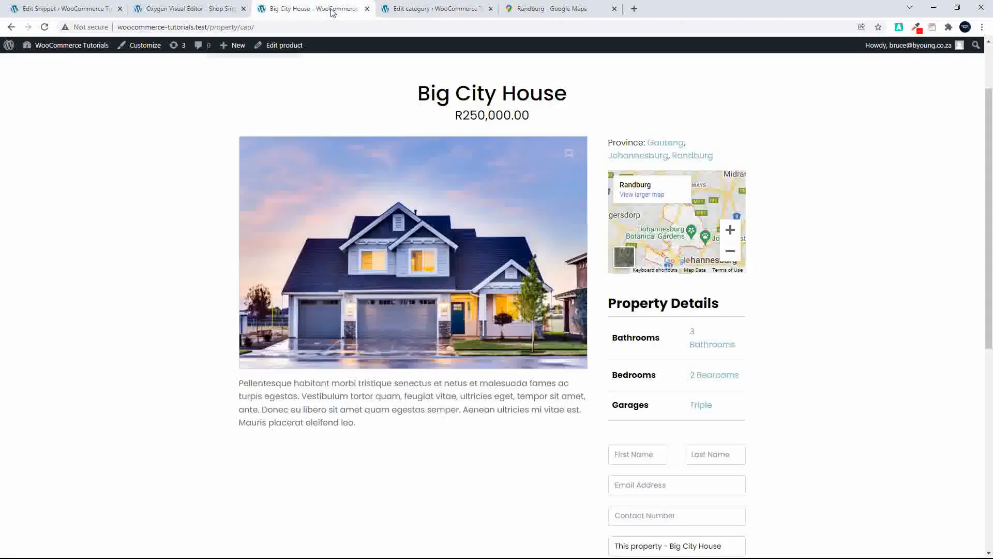
pyautogui.scroll(-2, 389, 125)
pyautogui.scroll(4, 310, 130)
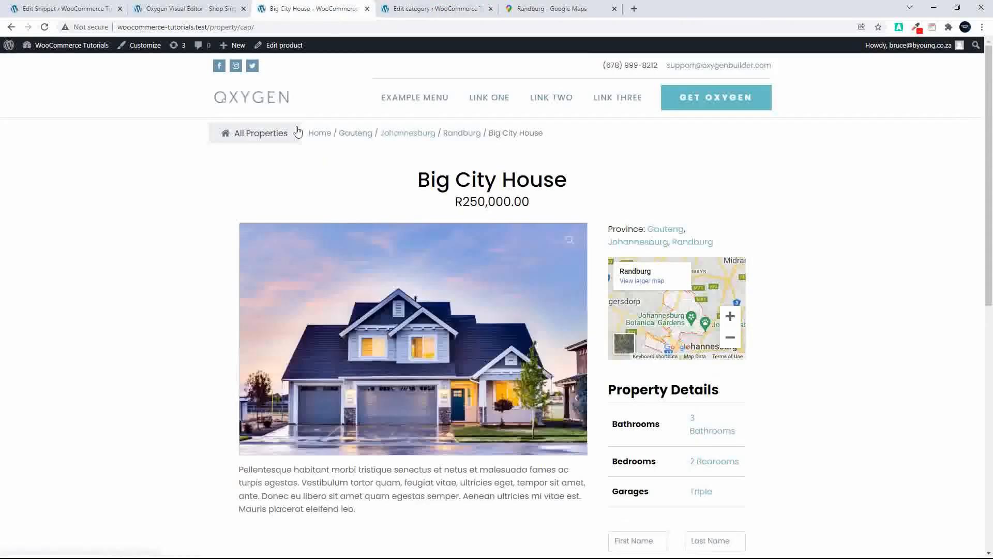
pyautogui.click(245, 140)
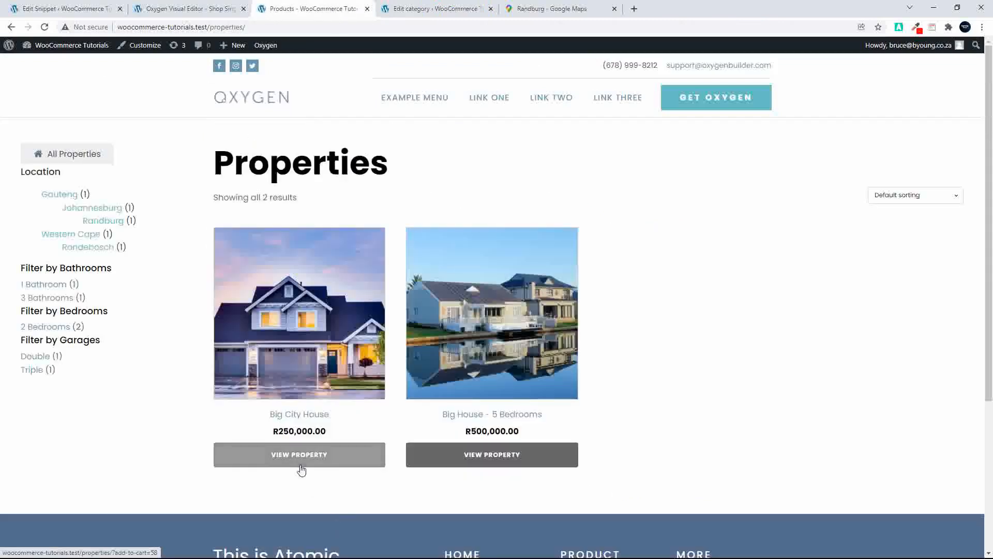
# Go back to the Real Estate snippet and review its product tabs, heading and add-to-cart text functions.
pyautogui.click(79, 9)
pyautogui.scroll(1, 153, 212)
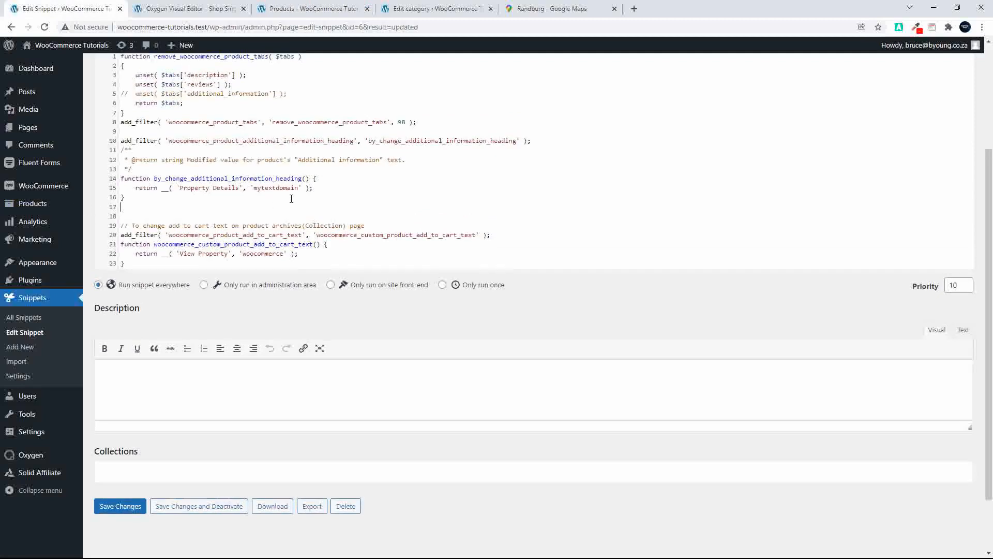
pyautogui.scroll(3, 307, 247)
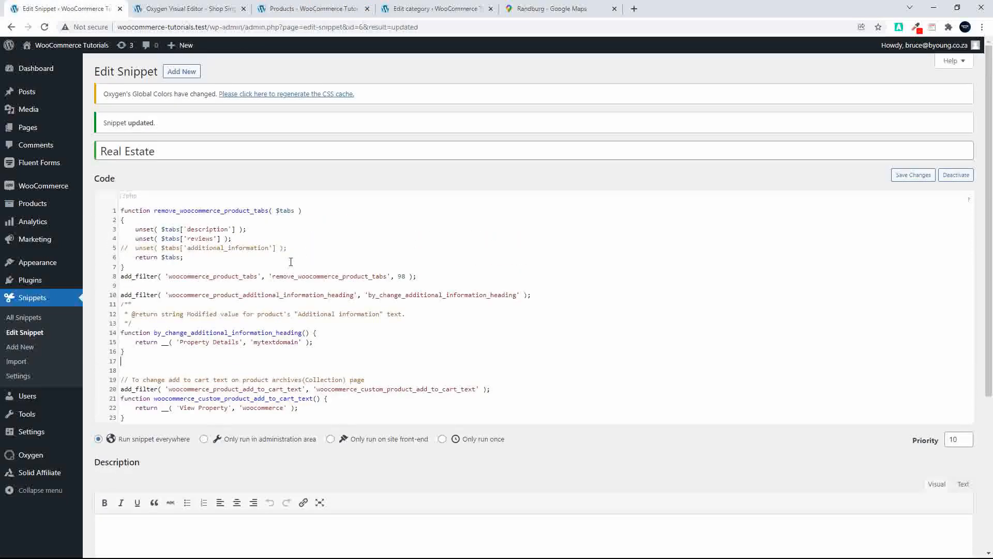
pyautogui.scroll(-1, 291, 261)
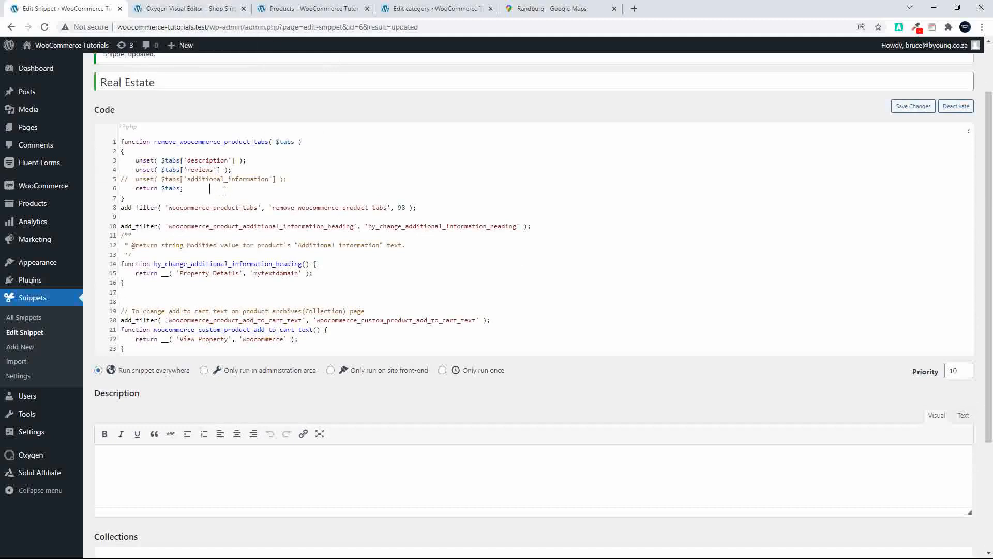
pyautogui.scroll(-2, 224, 191)
pyautogui.scroll(3, 228, 200)
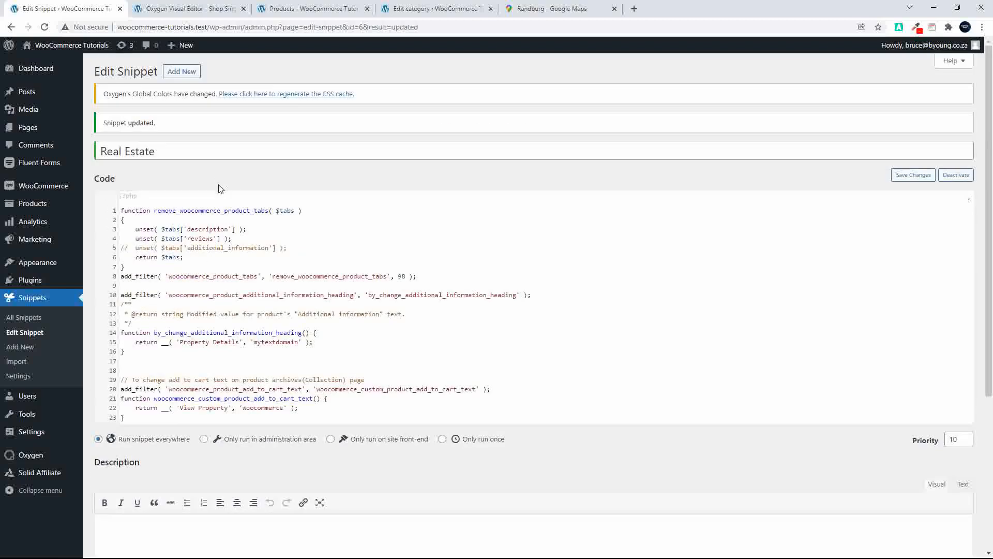
# Open Contact Form Demo in the Fluent Forms editor and show the advanced options of the property subject field.
pyautogui.click(37, 164)
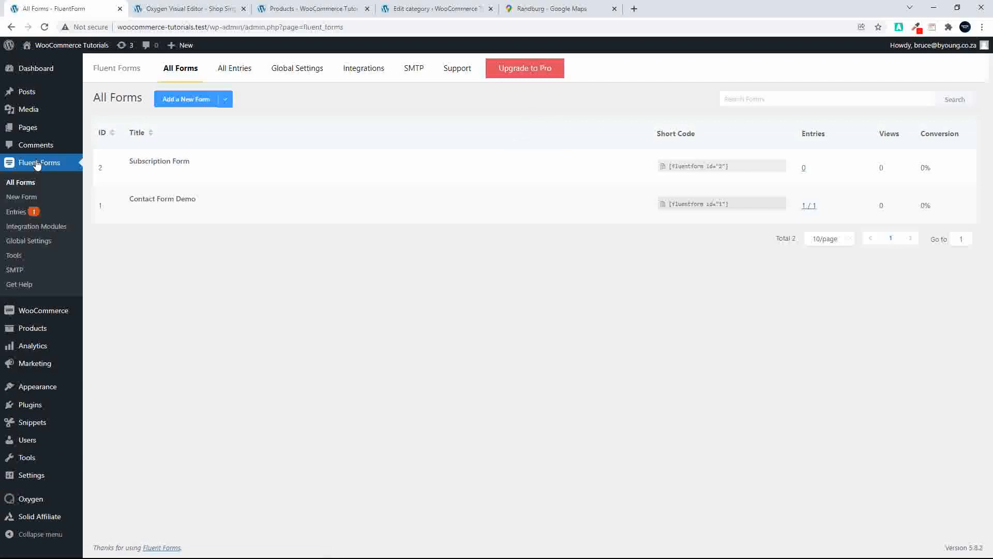
pyautogui.moveTo(193, 197)
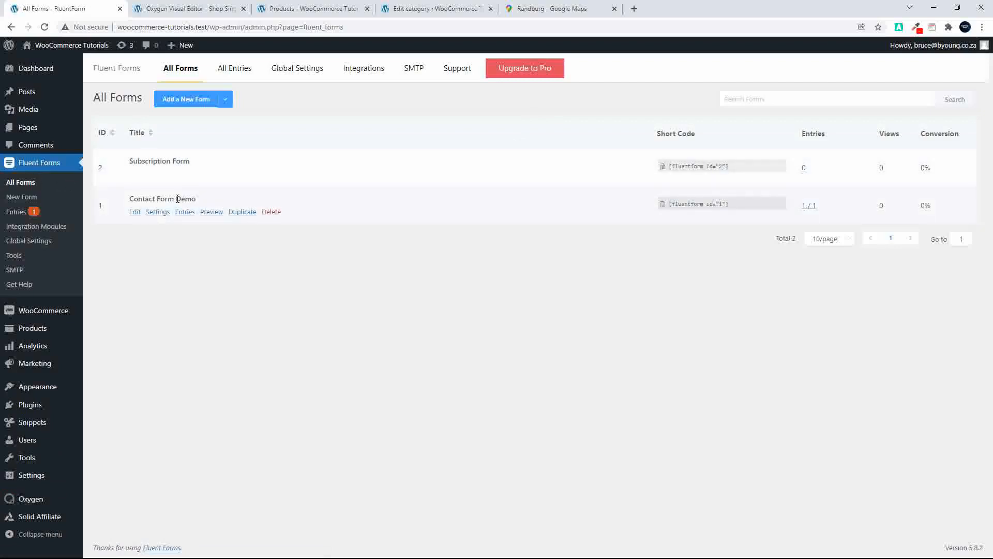
pyautogui.click(138, 215)
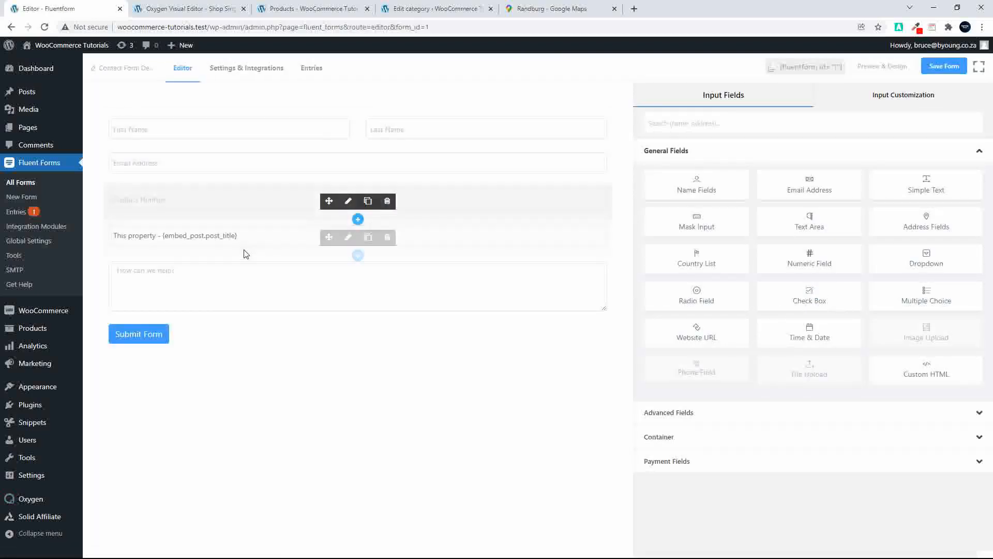
pyautogui.click(348, 237)
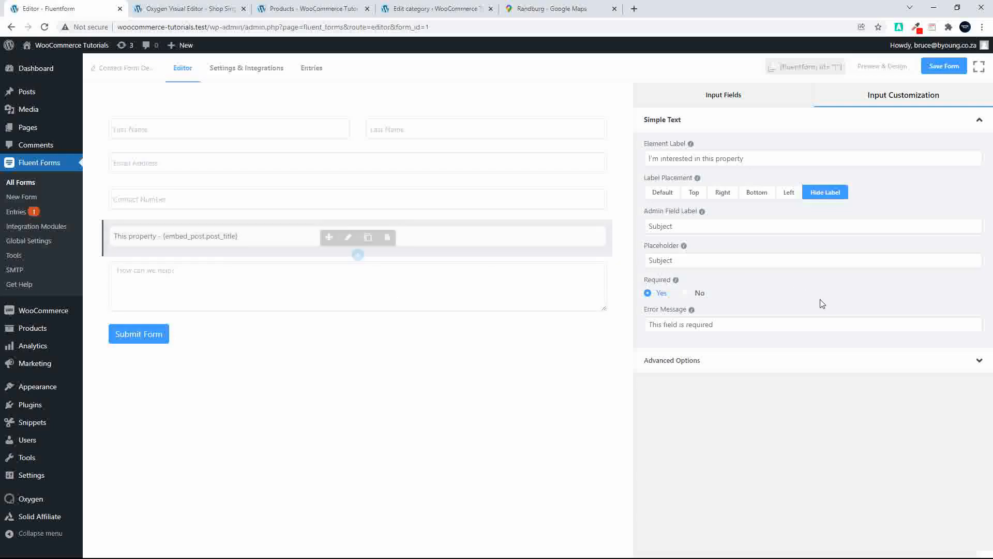
pyautogui.click(979, 362)
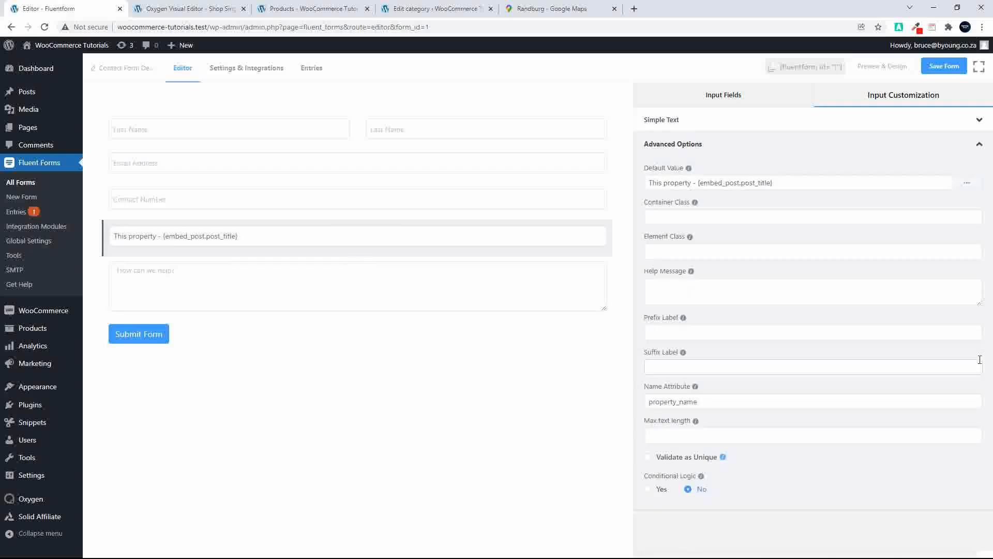
# Try adding the Embedded Post/Page Title shortcode to the default value, remove the duplicate {embed_post.post_title}, and save the form.
pyautogui.click(968, 186)
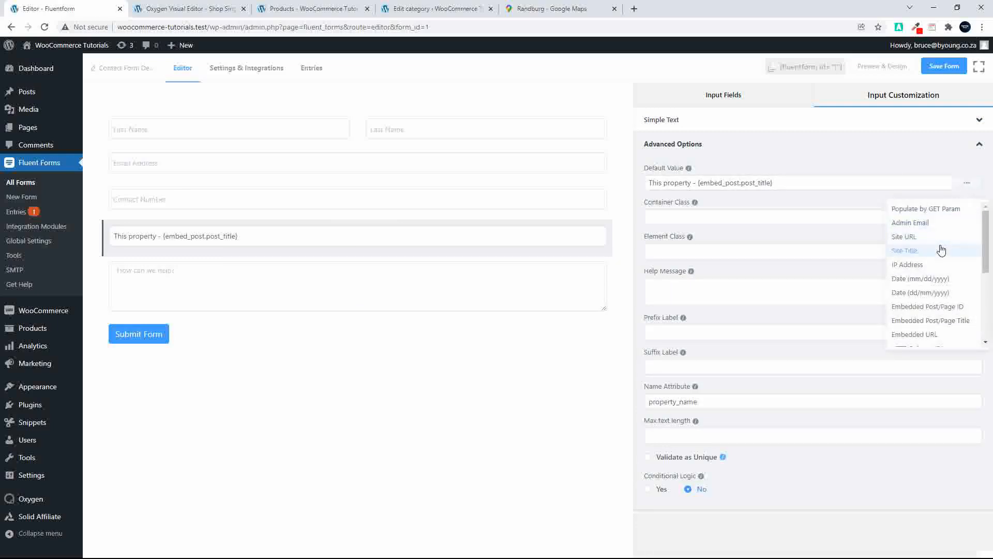
pyautogui.click(930, 321)
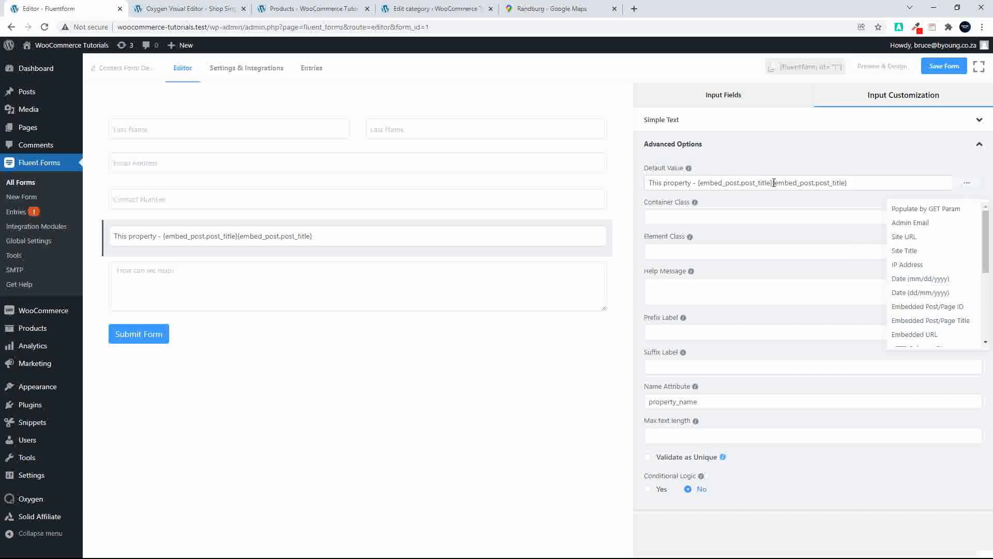
pyautogui.moveTo(774, 183); pyautogui.dragTo(866, 183)
pyautogui.press('BackSpace')
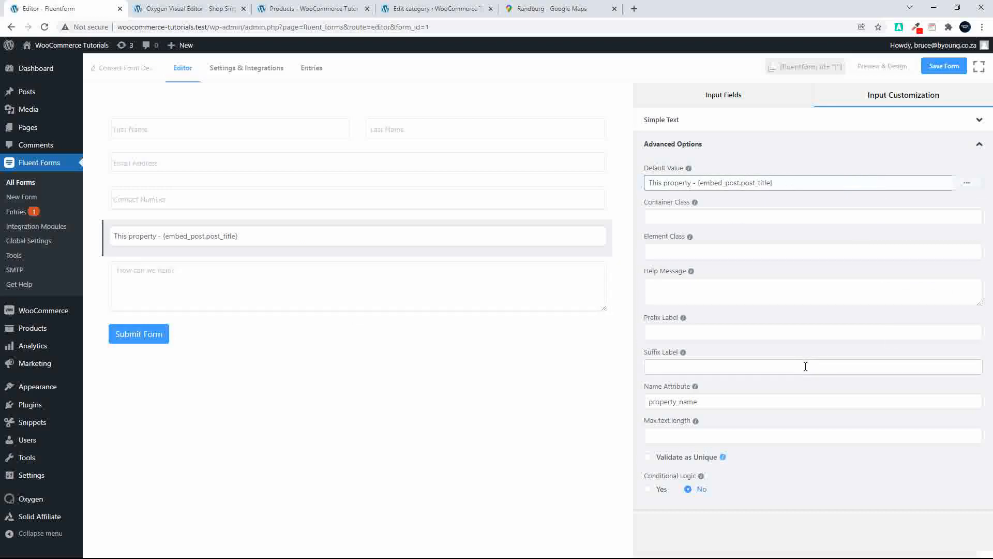
pyautogui.click(944, 66)
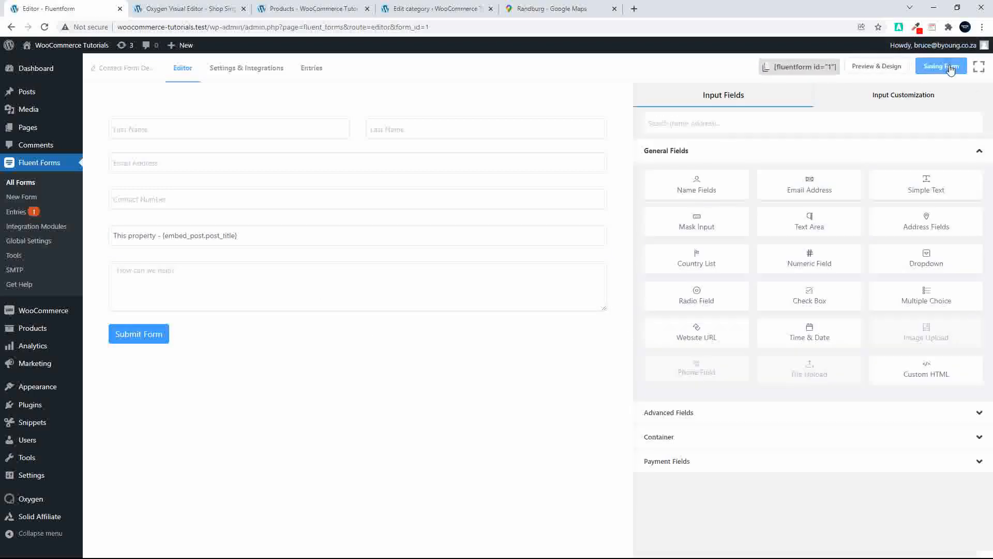
# Examine the form's confirmation settings and the blank new email notification with its recipient, subject and body fields.
pyautogui.click(253, 70)
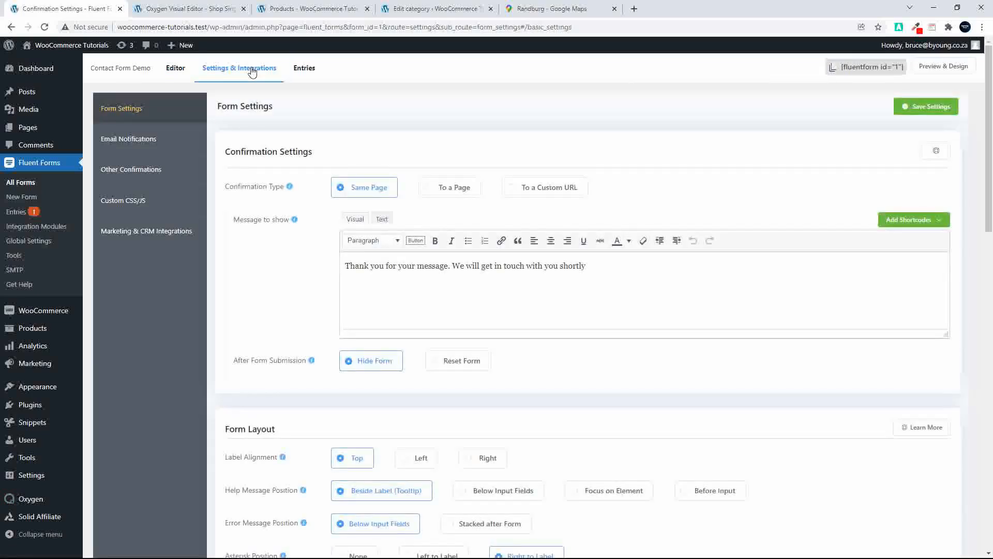
pyautogui.click(132, 138)
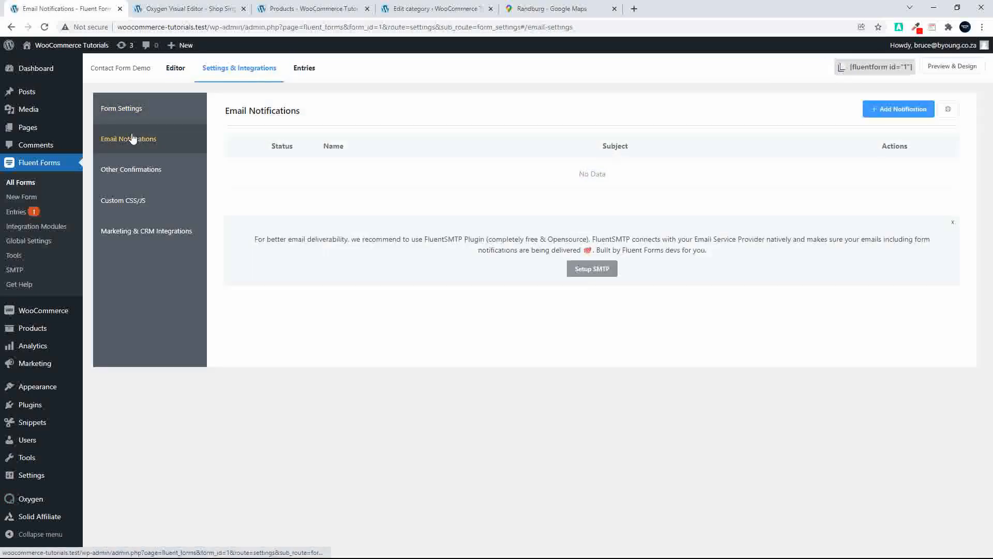
pyautogui.click(898, 108)
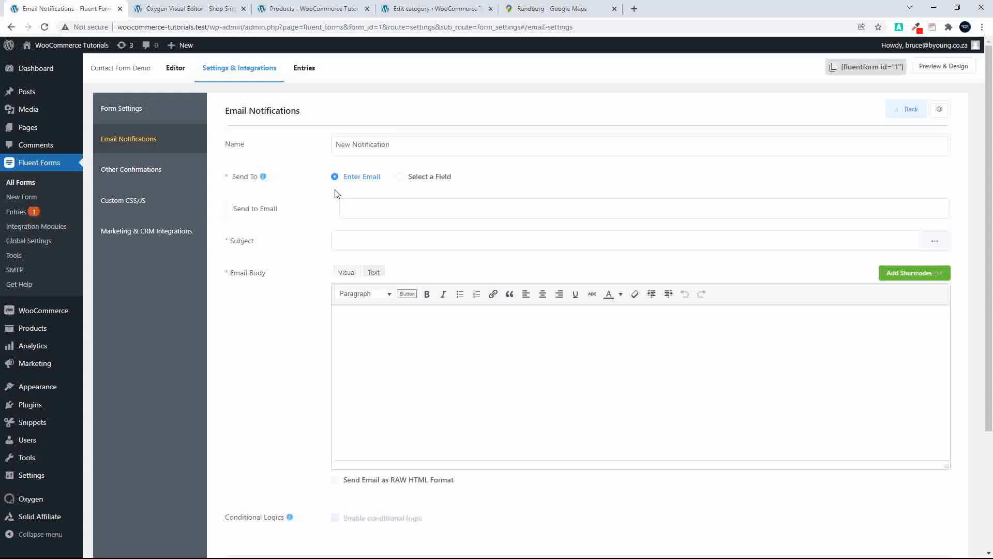
pyautogui.scroll(-3, 317, 260)
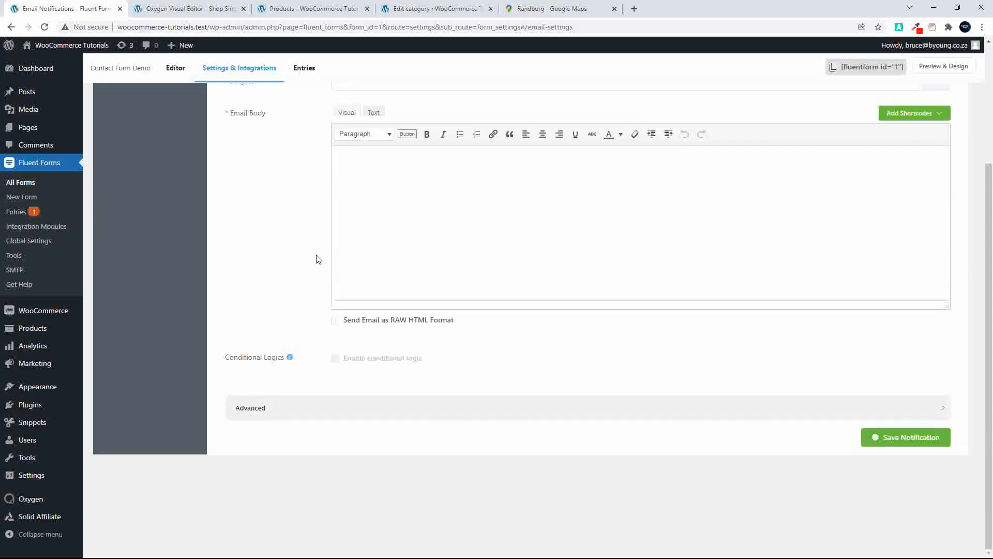
pyautogui.scroll(3, 318, 260)
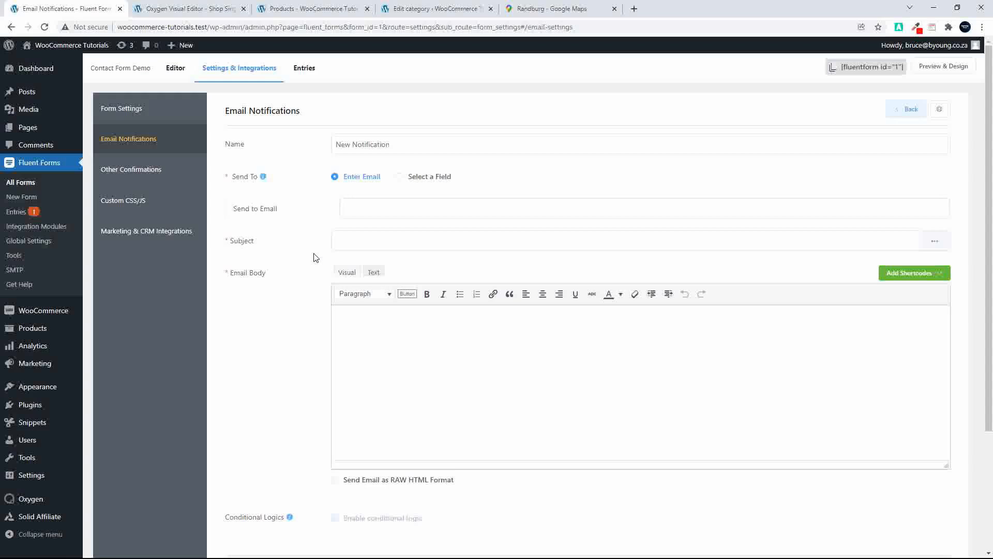
pyautogui.click(134, 112)
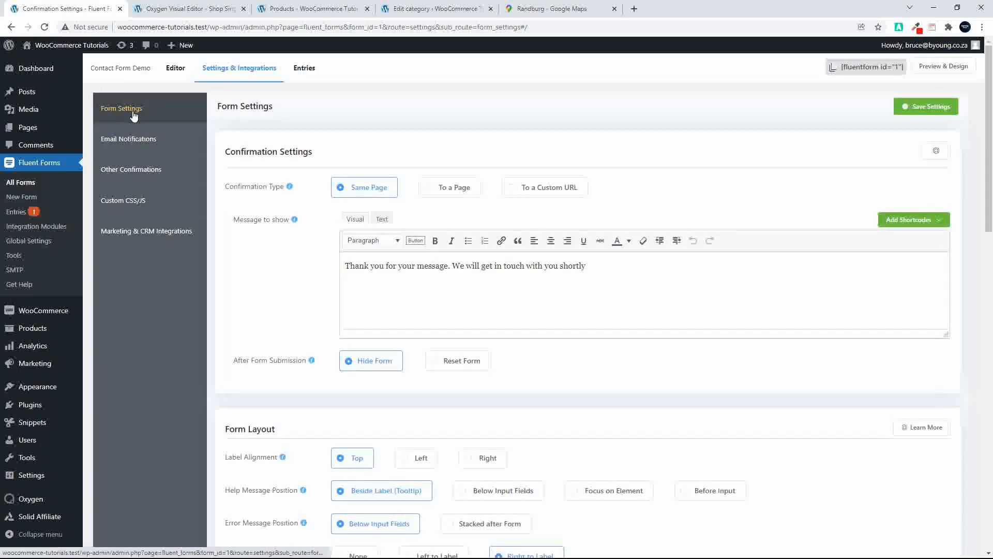
# Leave the form's settings, check the Properties page and return to the single product template in the Oxygen editor.
pyautogui.click(16, 185)
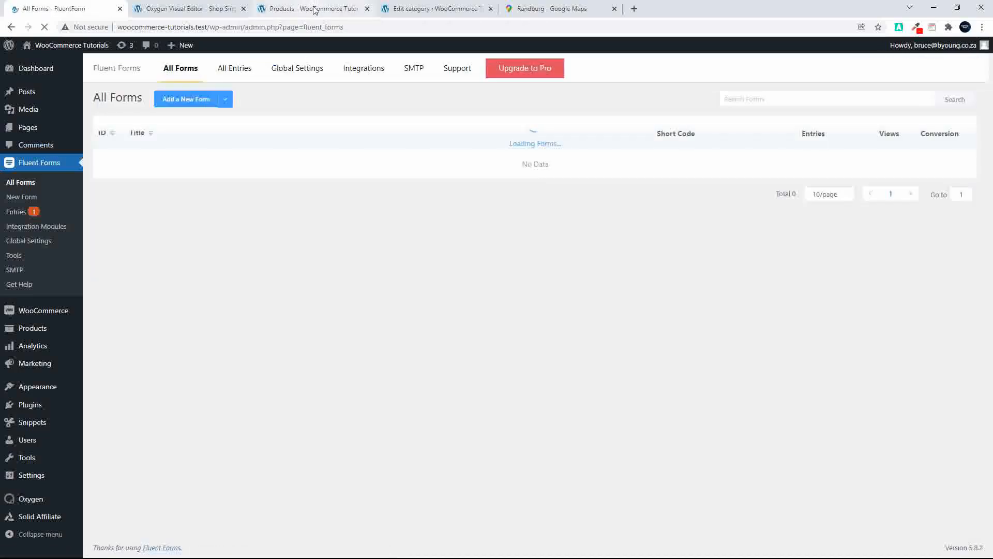
pyautogui.click(314, 9)
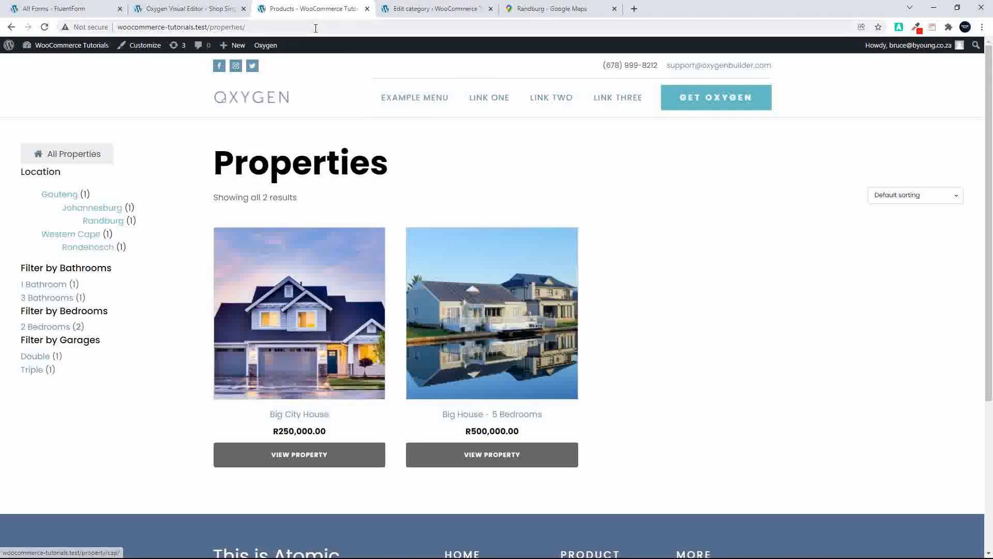
pyautogui.click(185, 9)
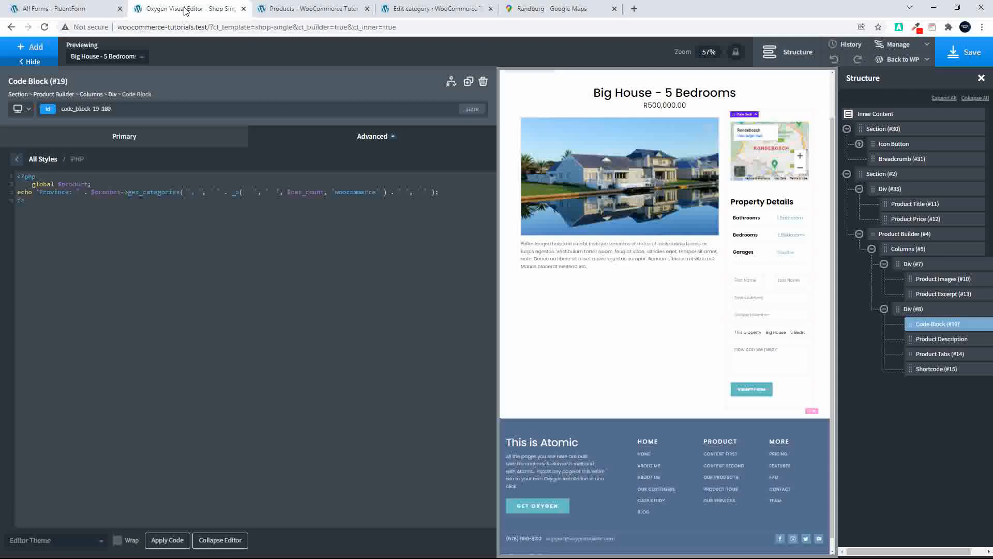
# Start a new WooCommerce product and name it "A New House".
pyautogui.click(45, 9)
pyautogui.moveTo(41, 334)
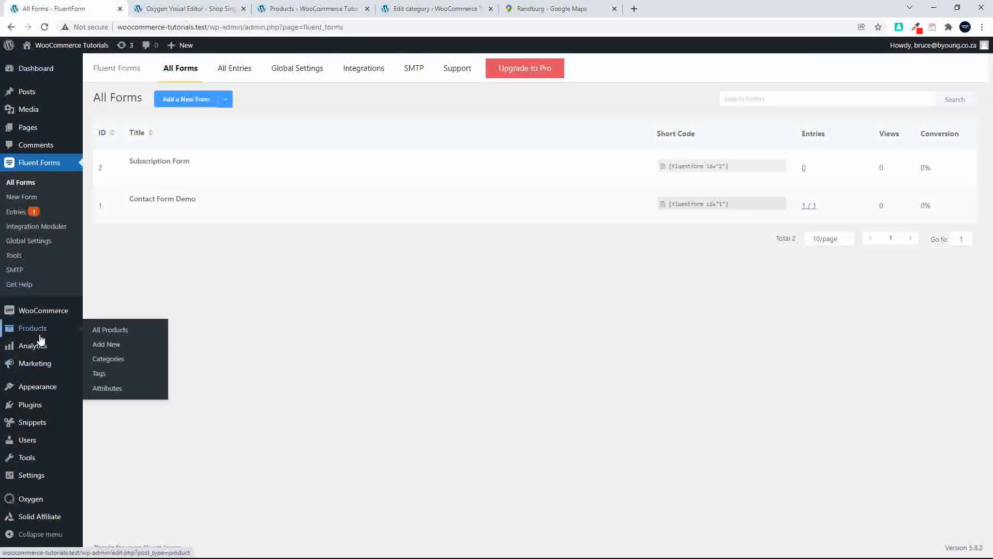
pyautogui.click(114, 351)
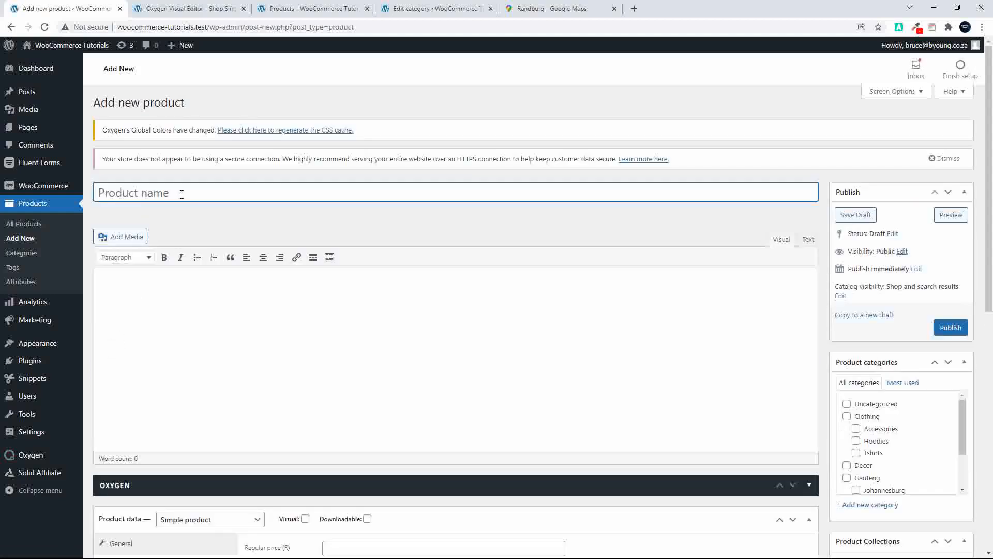
pyautogui.write('A new House')
pyautogui.click(118, 194)
pyautogui.press('BackSpace')
pyautogui.write('N')
# Switch to Google Maps and copy the Medium embed map HTML for Randburg from its share options.
pyautogui.click(547, 9)
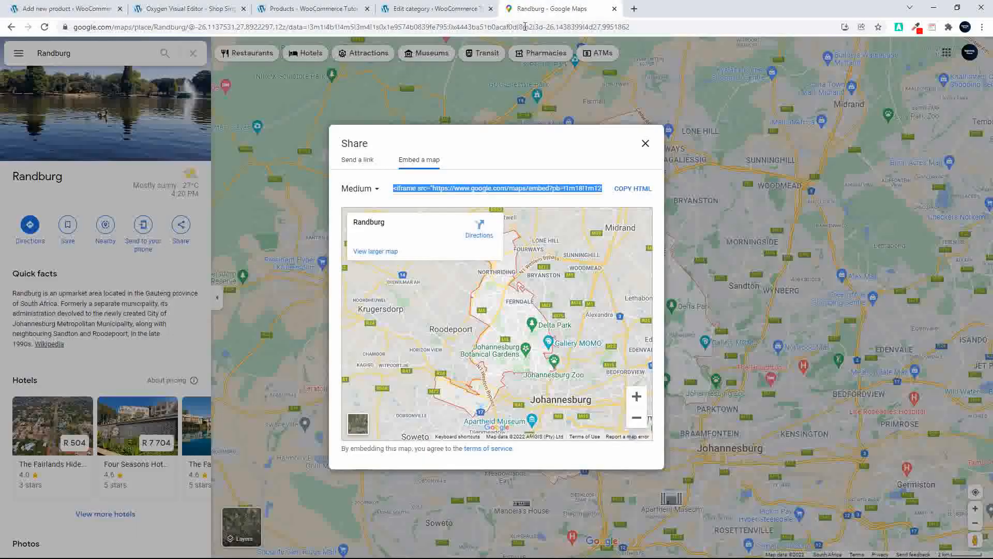
pyautogui.click(109, 61)
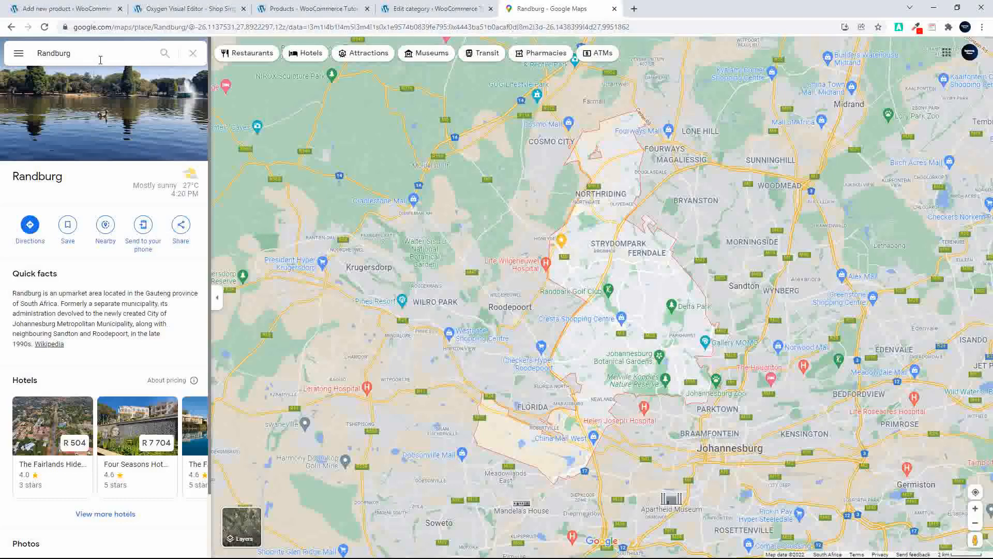
pyautogui.click(182, 227)
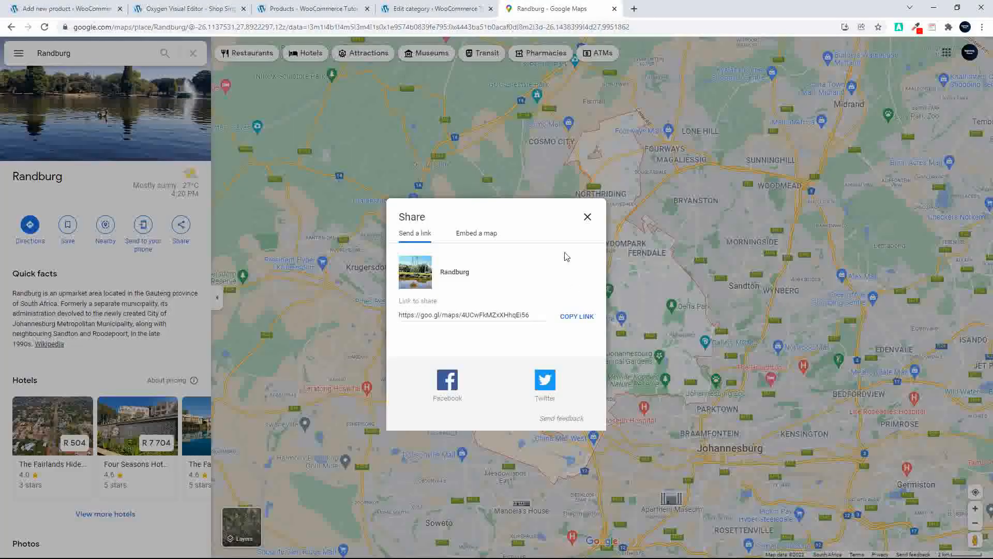
pyautogui.click(479, 233)
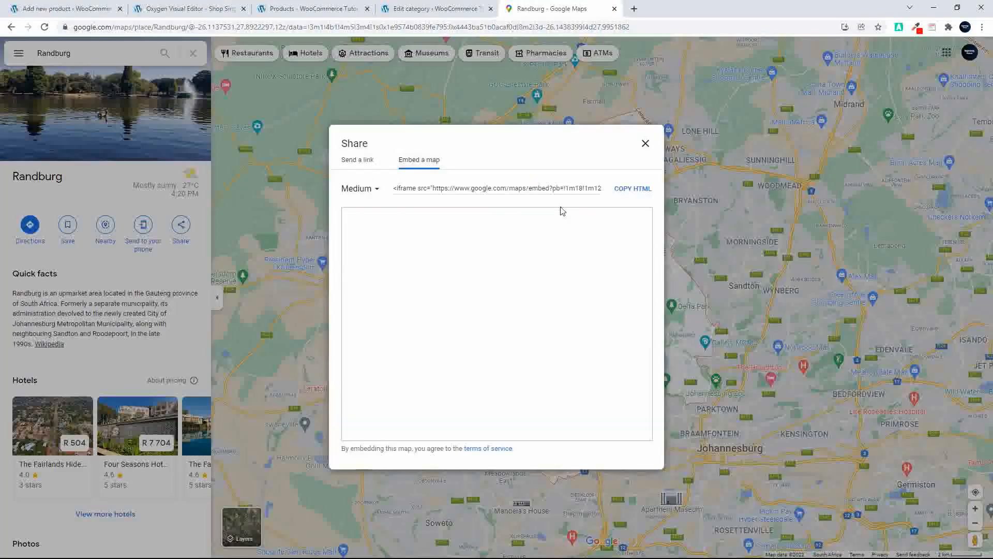
pyautogui.click(642, 189)
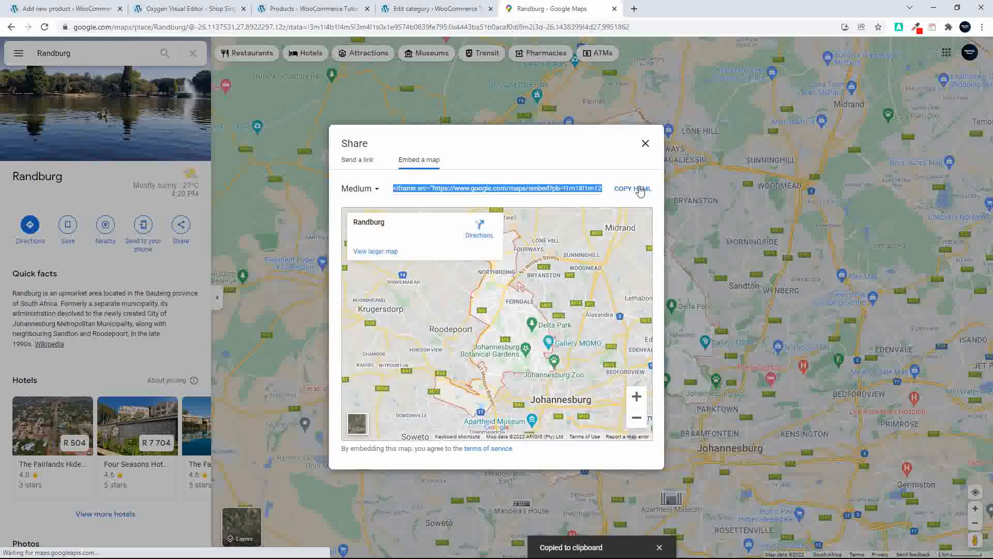
pyautogui.click(645, 145)
# Return to the new product and paste the Randburg map iframe into the description's text mode.
pyautogui.click(89, 11)
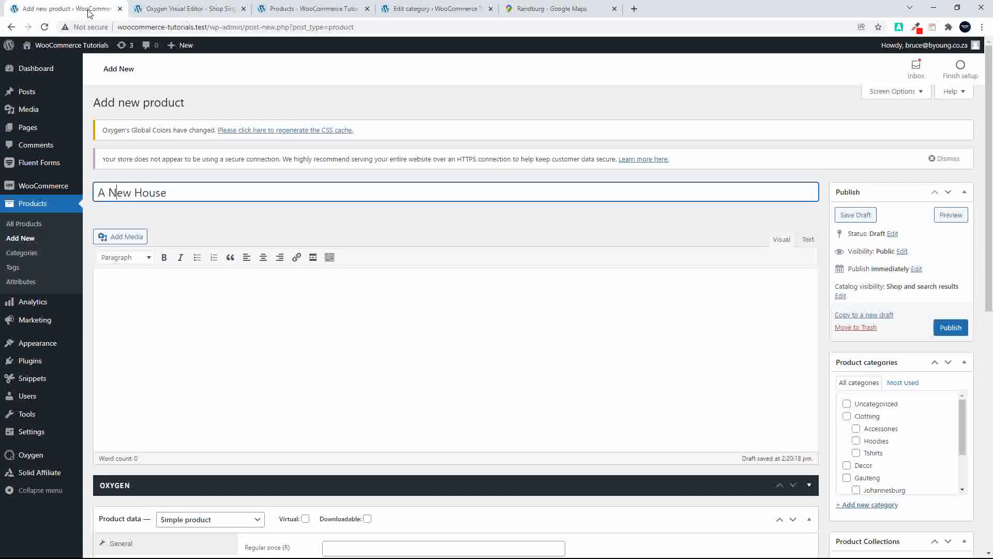
pyautogui.click(809, 239)
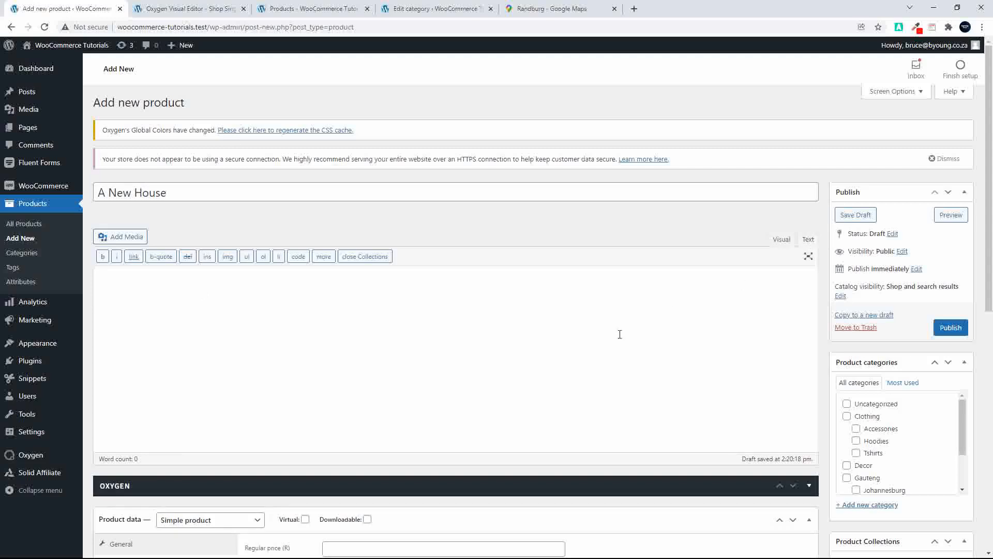
pyautogui.hotkey('ctrl', 'v')
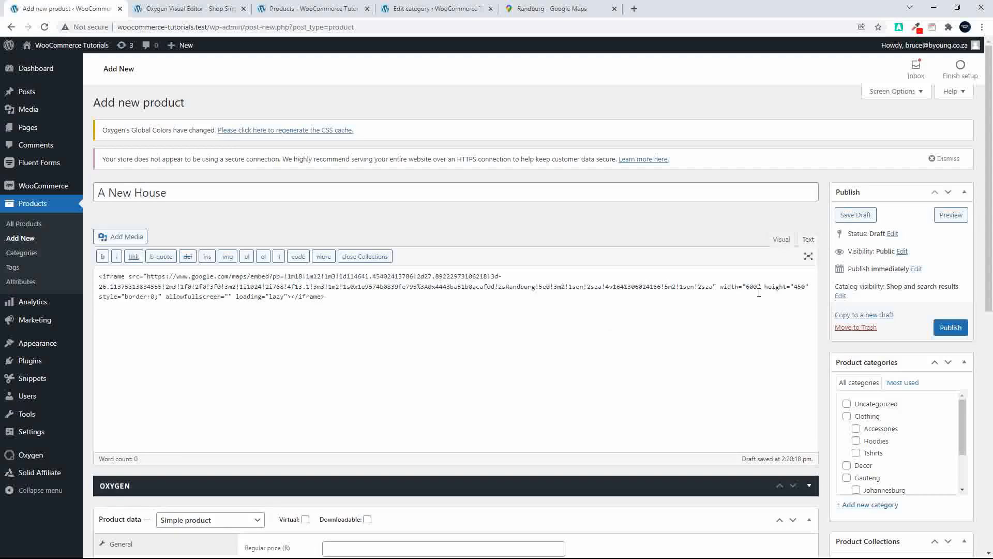
# Set the iframe's width to 100% and its height to 200 in the product description.
pyautogui.moveTo(758, 288); pyautogui.dragTo(753, 288)
pyautogui.press('BackSpace')
pyautogui.press('BackSpace')
pyautogui.press('BackSpace')
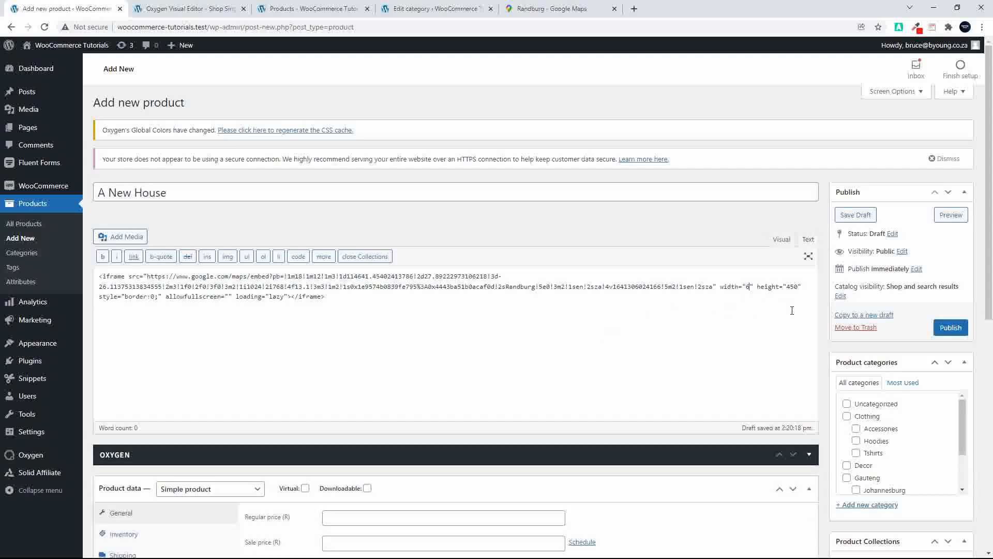
pyautogui.write('100%')
pyautogui.click(809, 287)
pyautogui.press('BackSpace')
pyautogui.press('BackSpace')
# Assign the Gauteng and Johannesburg product categories, selecting Randburg as well and clearing it again.
pyautogui.scroll(-2, 915, 444)
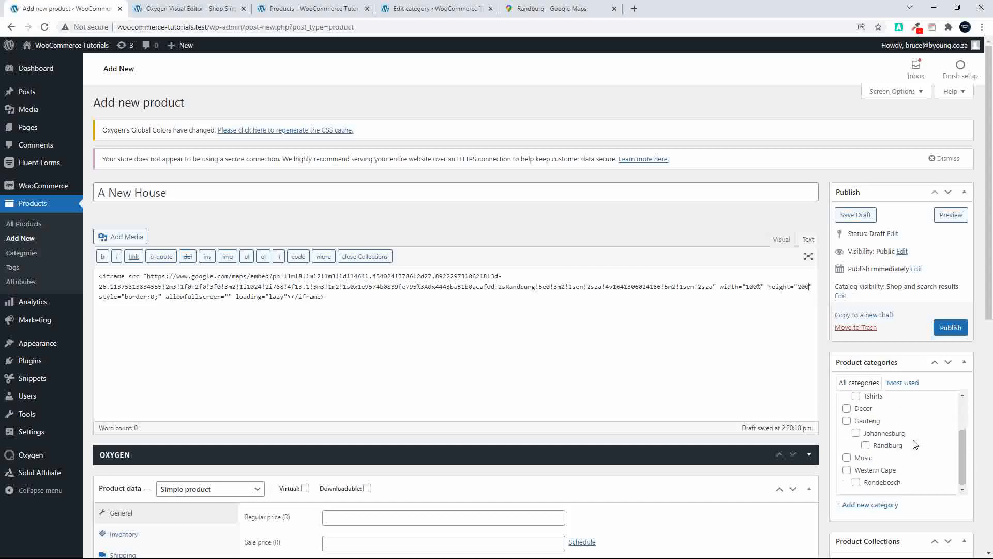
pyautogui.click(847, 421)
pyautogui.click(856, 433)
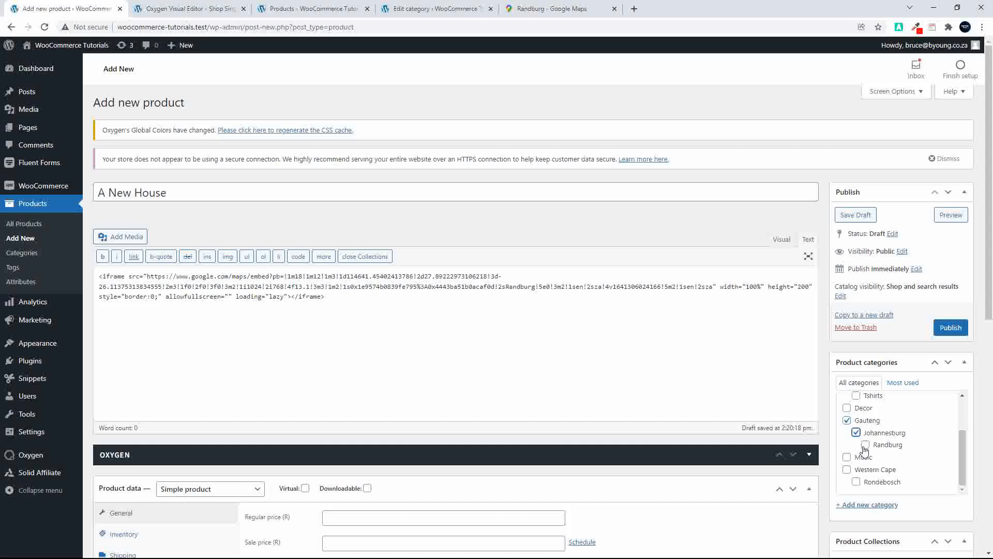
pyautogui.click(866, 445)
pyautogui.scroll(-3, 979, 470)
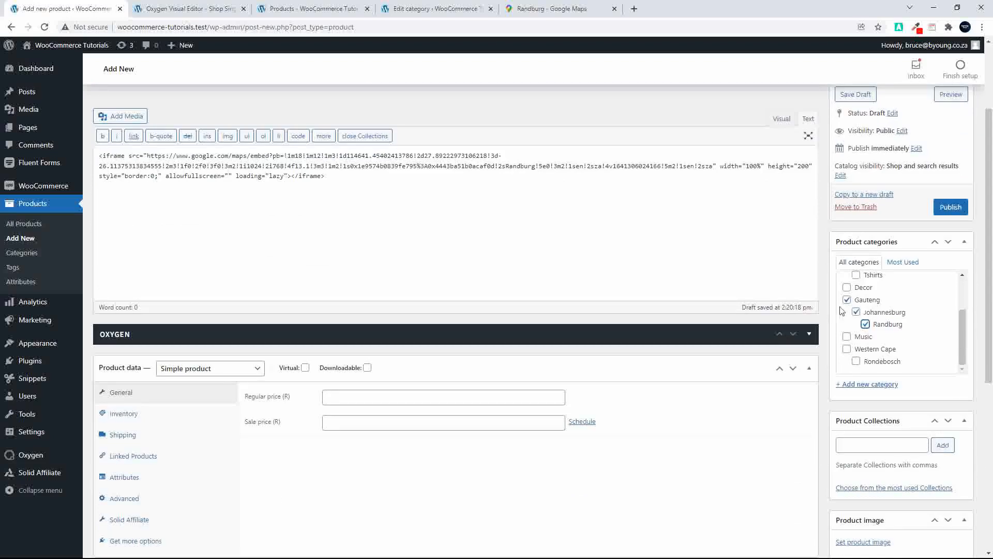
pyautogui.click(865, 324)
# Add a new product category named Sandton under the parent Johannesburg and review it in the category list.
pyautogui.click(871, 386)
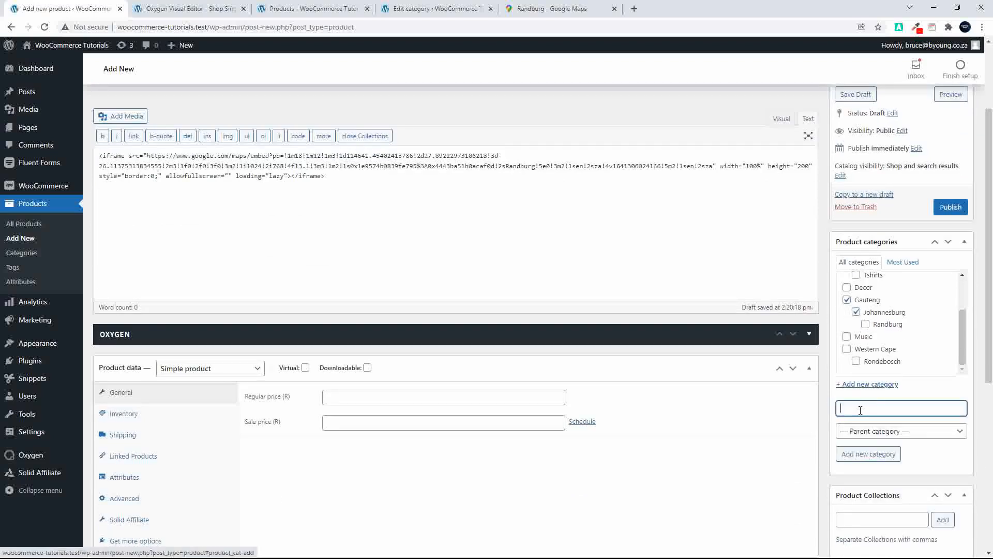
pyautogui.write('Sandton')
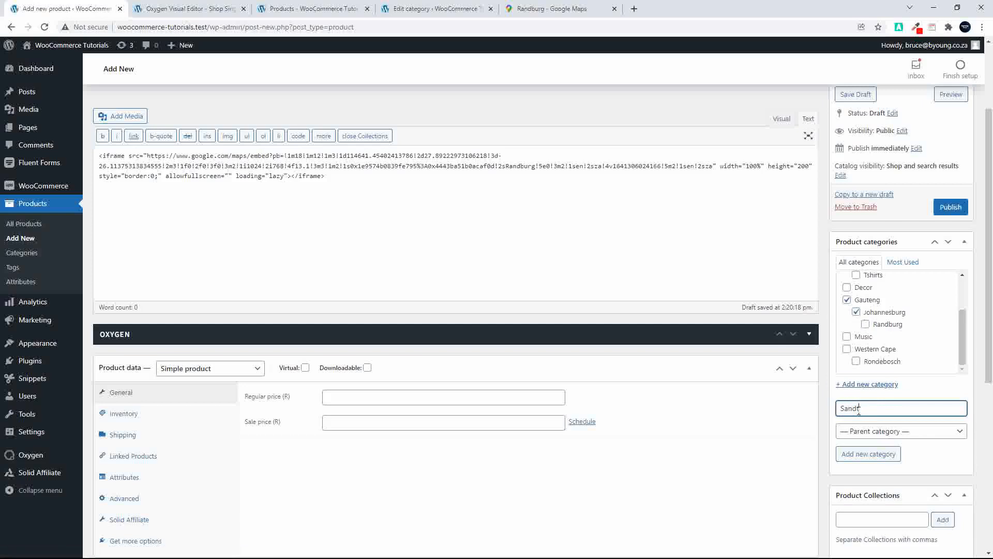
pyautogui.click(876, 440)
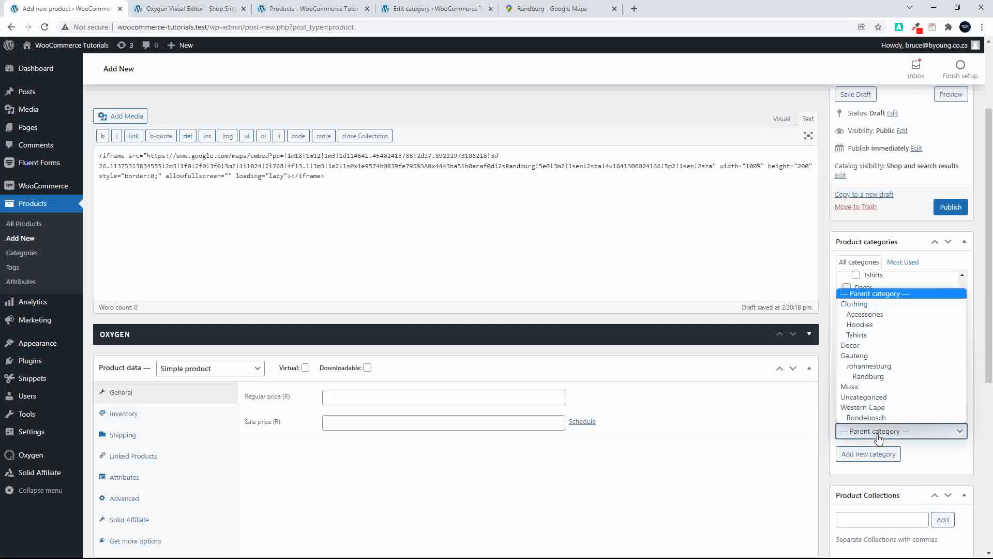
pyautogui.click(863, 368)
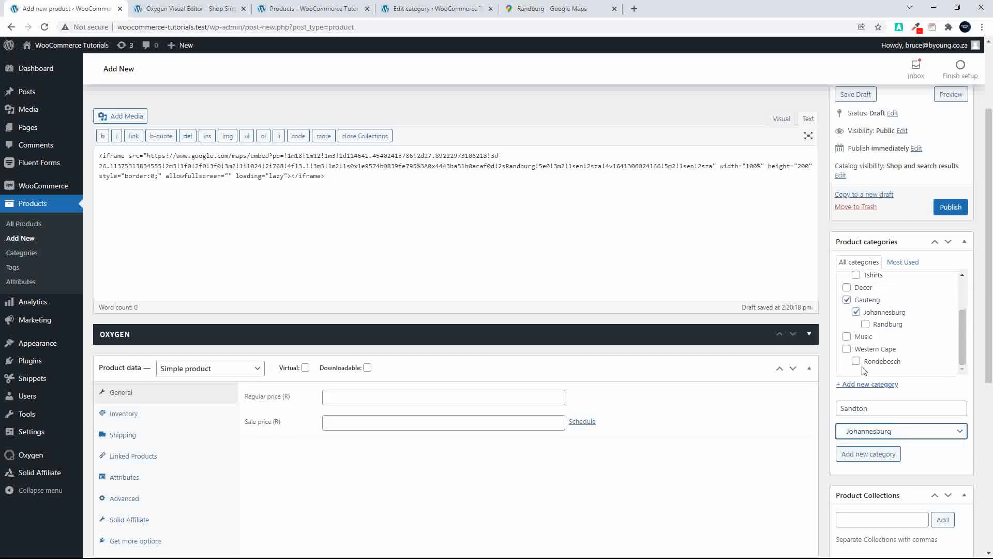
pyautogui.click(868, 454)
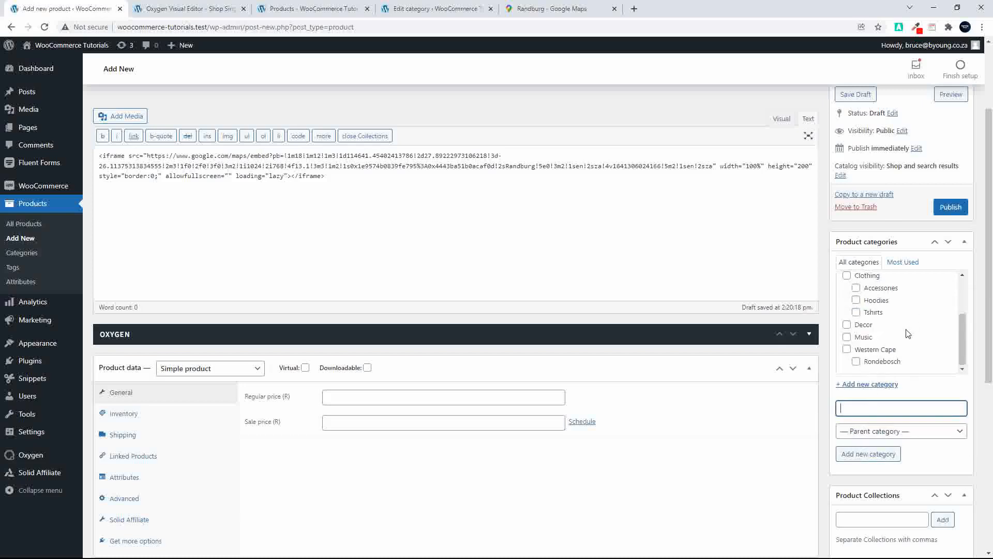
pyautogui.scroll(3, 908, 334)
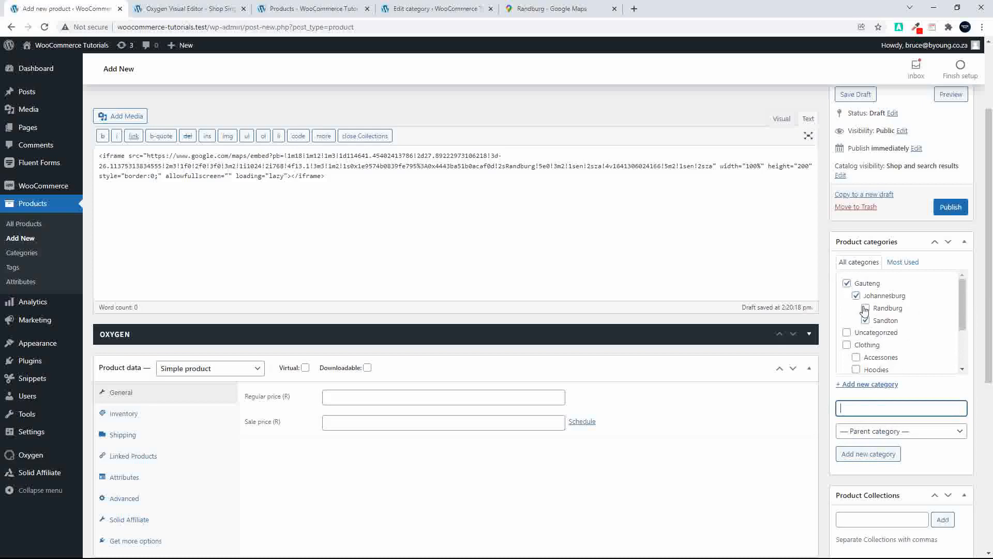
pyautogui.scroll(-2, 883, 357)
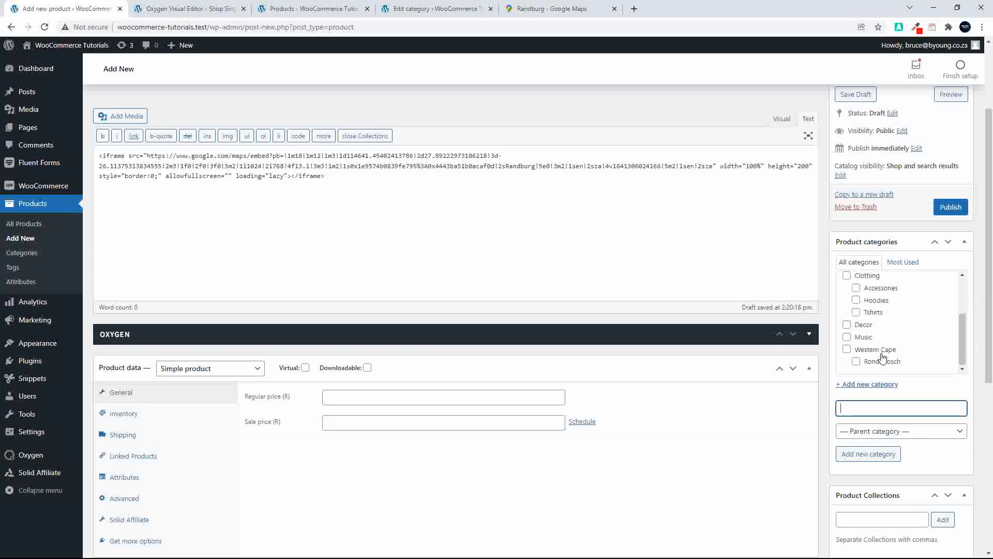
# Set pennant-1.jpg from the media library as the product image.
pyautogui.scroll(-5, 794, 432)
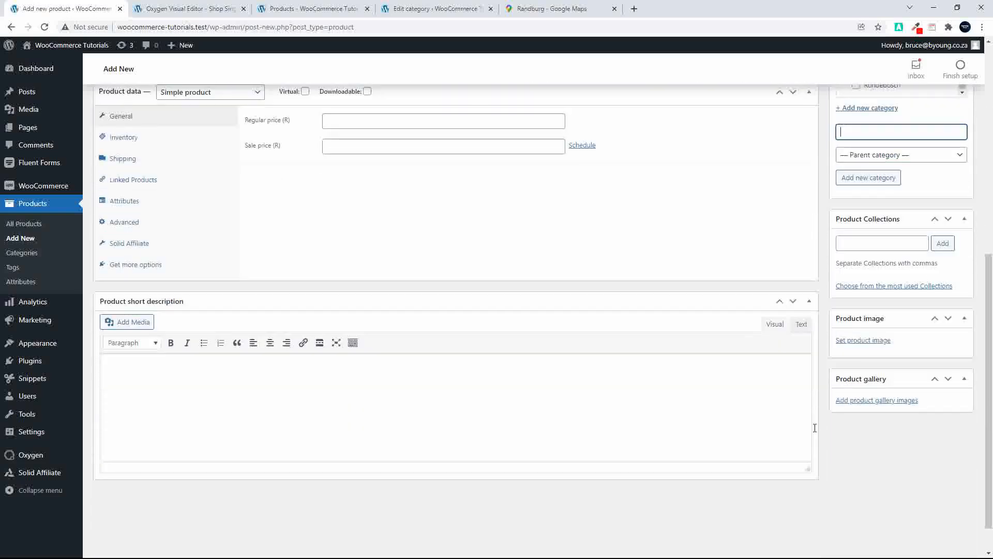
pyautogui.click(864, 341)
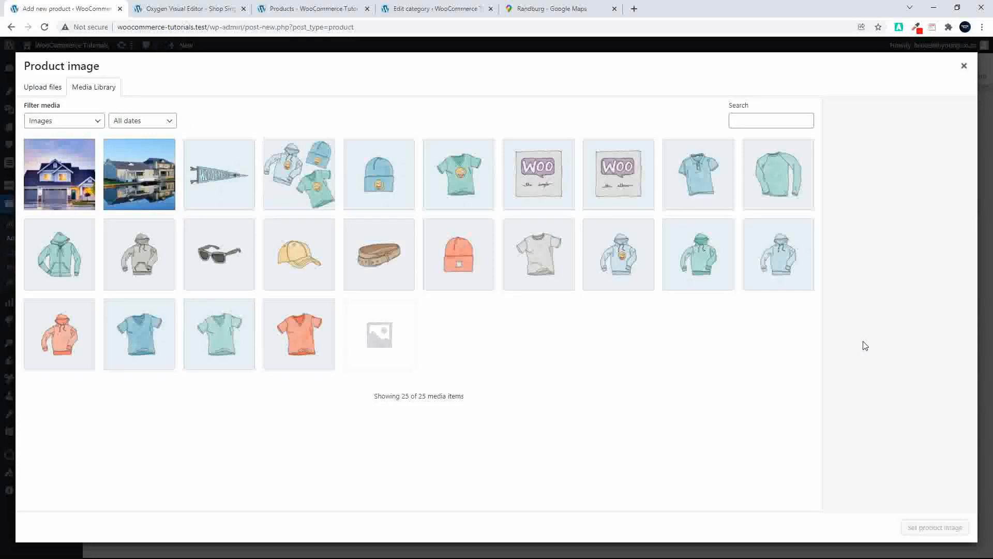
pyautogui.click(223, 177)
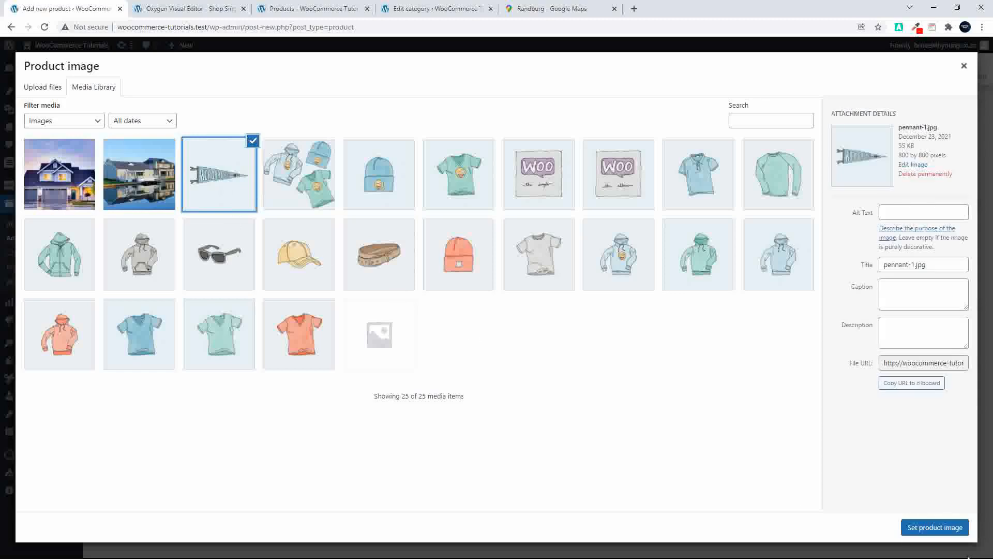
pyautogui.click(936, 529)
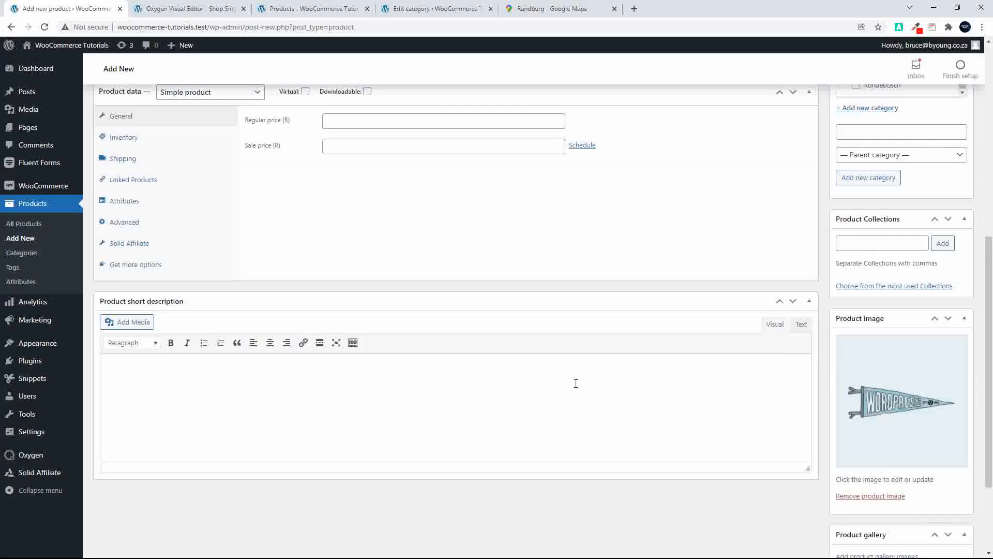
# Set the product's regular price to 300000.
pyautogui.scroll(5, 576, 384)
pyautogui.scroll(-2, 577, 386)
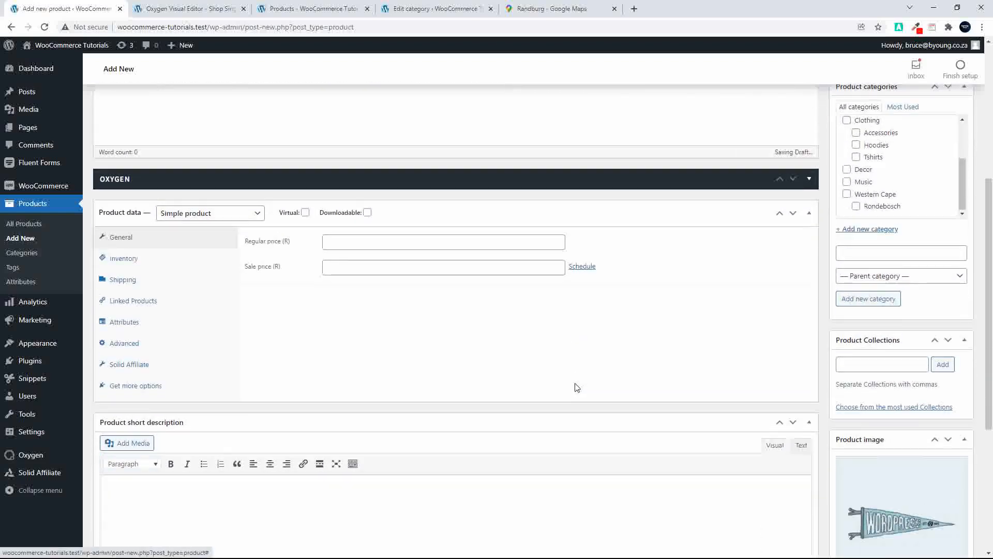
pyautogui.click(342, 243)
pyautogui.write('300000')
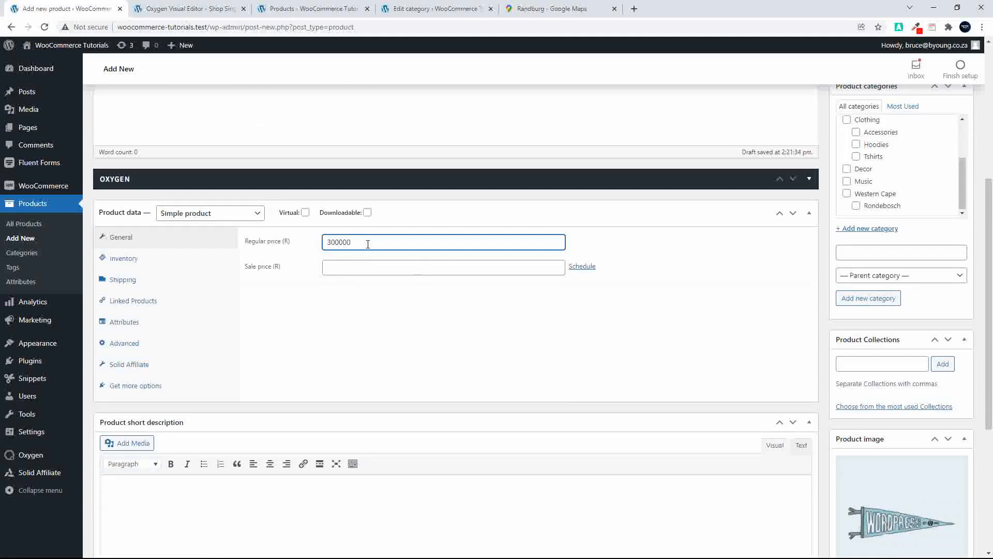
# Add the Bathrooms, Bedrooms and Garages attributes to the product.
pyautogui.click(129, 322)
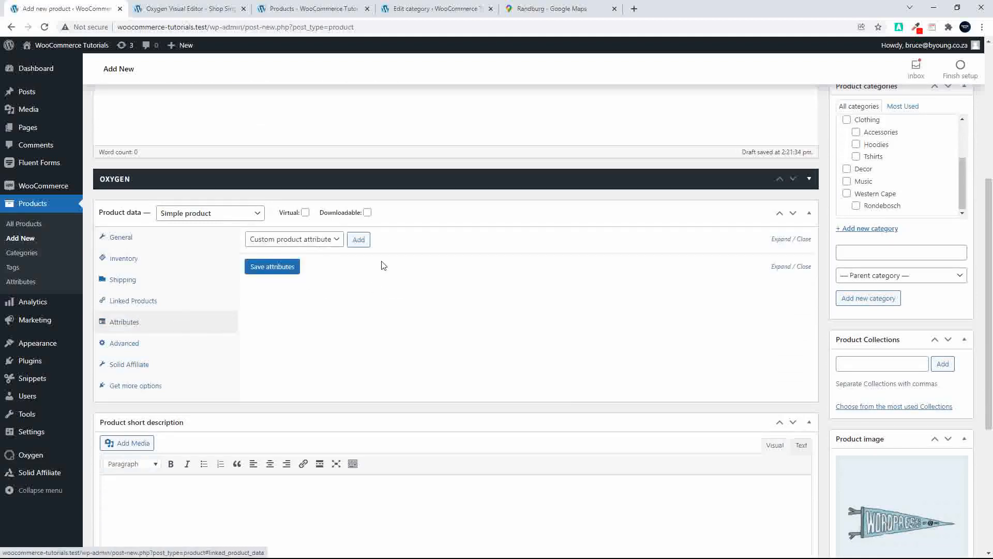
pyautogui.click(333, 242)
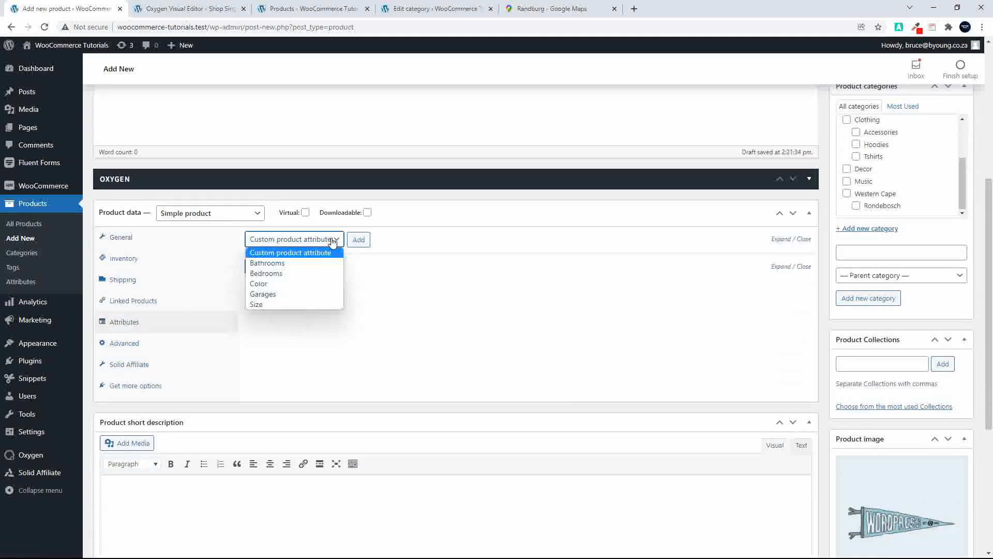
pyautogui.click(304, 268)
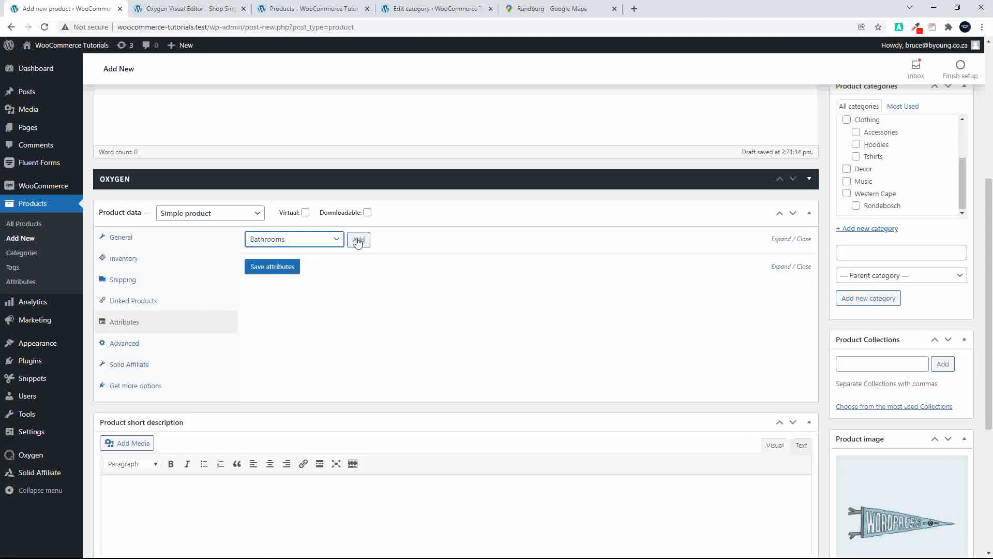
pyautogui.click(358, 239)
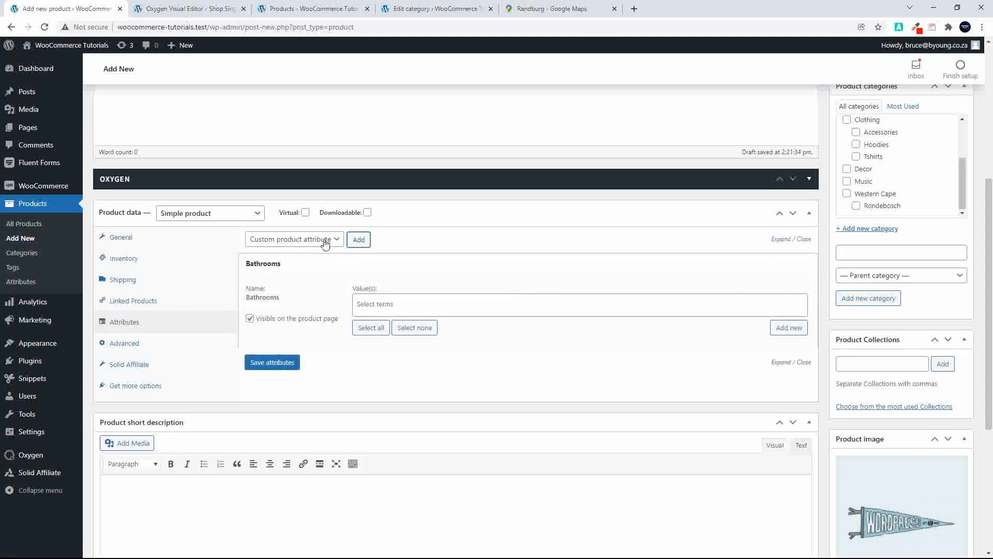
pyautogui.click(325, 239)
pyautogui.click(300, 280)
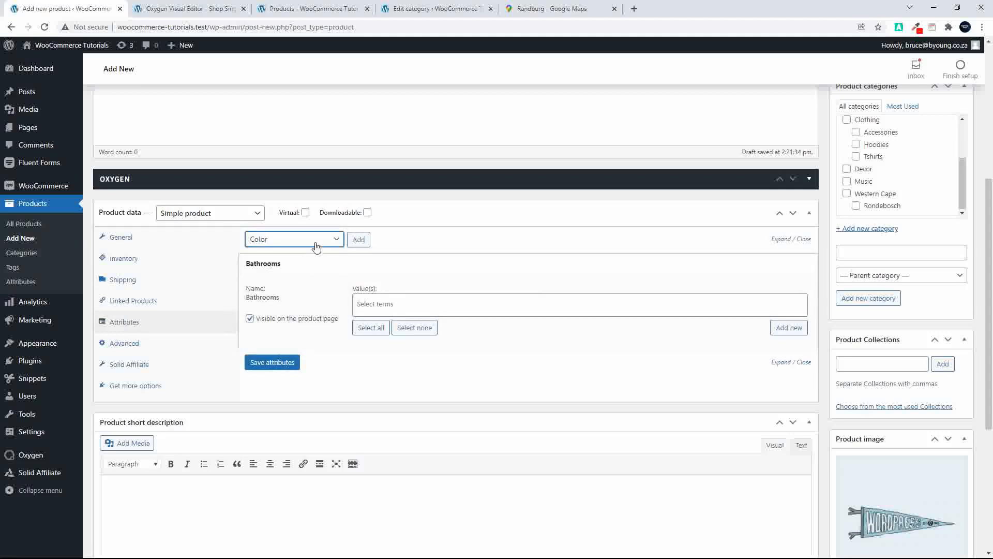
pyautogui.click(315, 241)
pyautogui.click(319, 272)
pyautogui.click(359, 240)
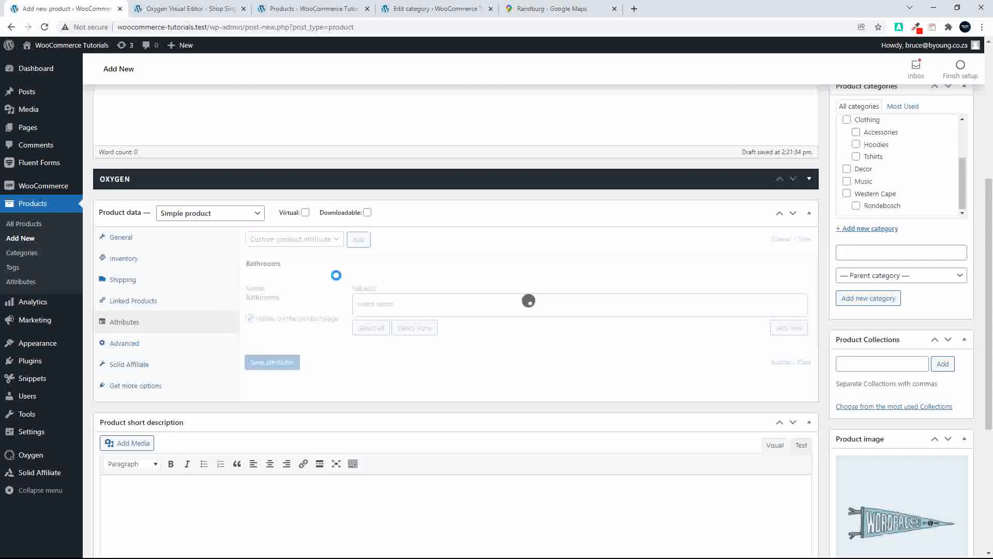
pyautogui.click(332, 240)
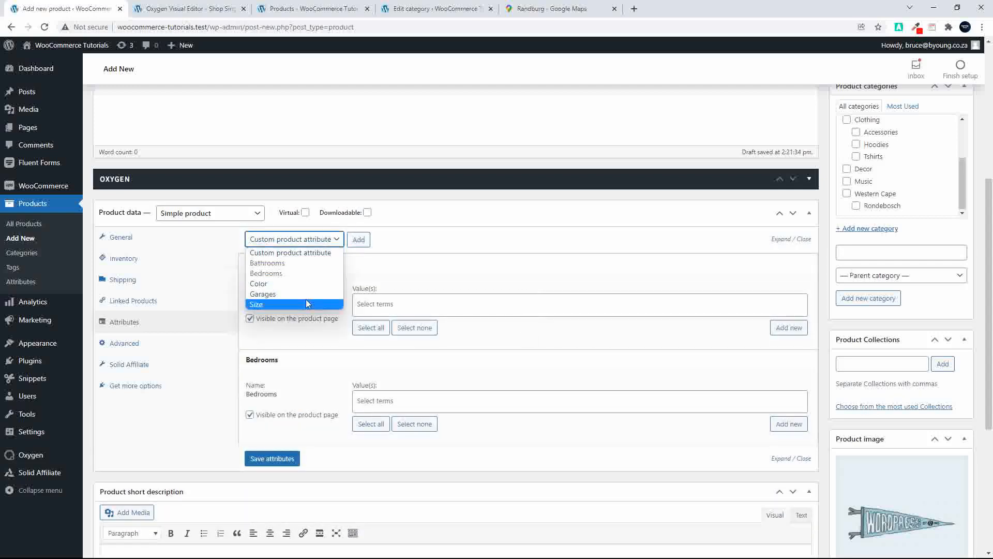
pyautogui.click(323, 294)
pyautogui.click(359, 239)
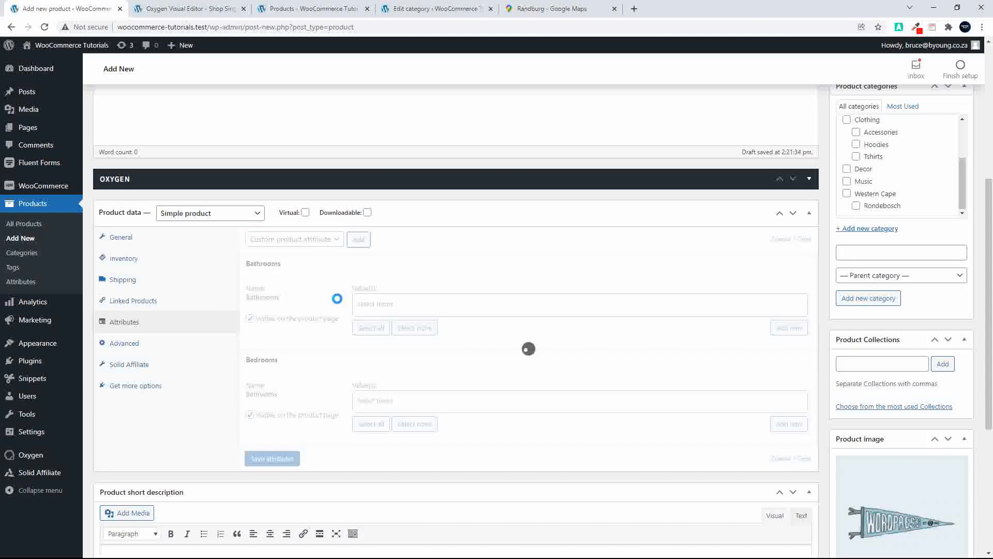
# Create a new term named 4 Bathrooms as the value of the product's Bathrooms attribute.
pyautogui.click(421, 307)
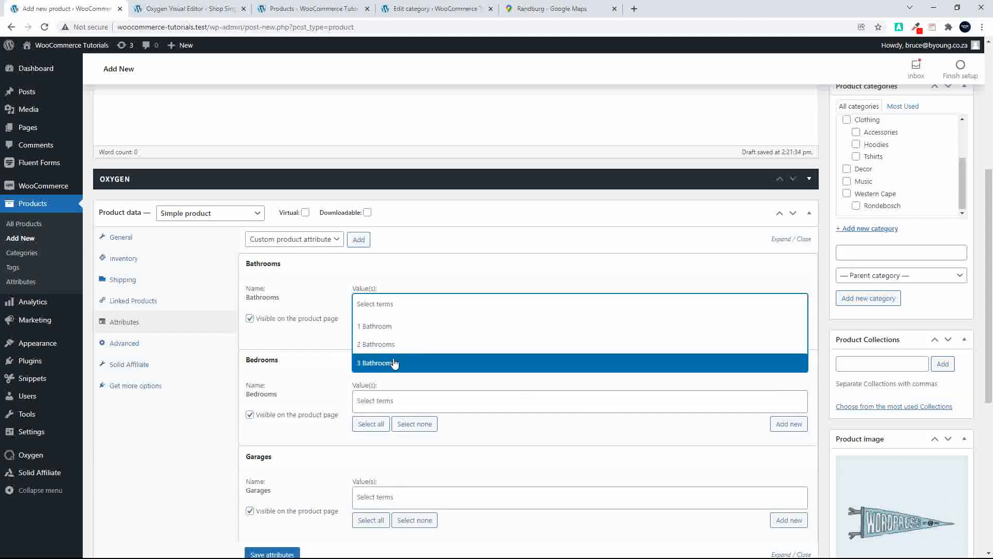
pyautogui.click(412, 285)
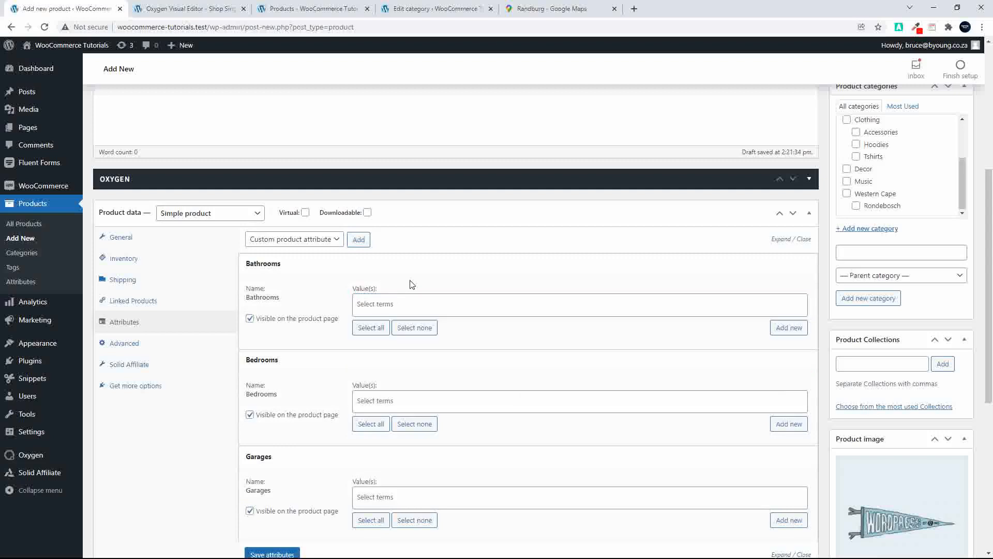
pyautogui.click(790, 328)
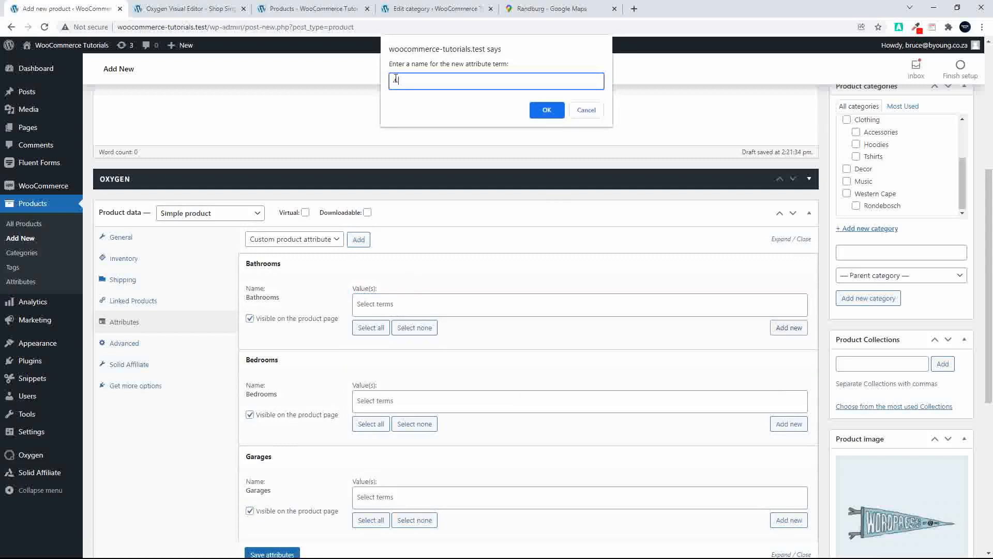
pyautogui.write('Bathrooms')
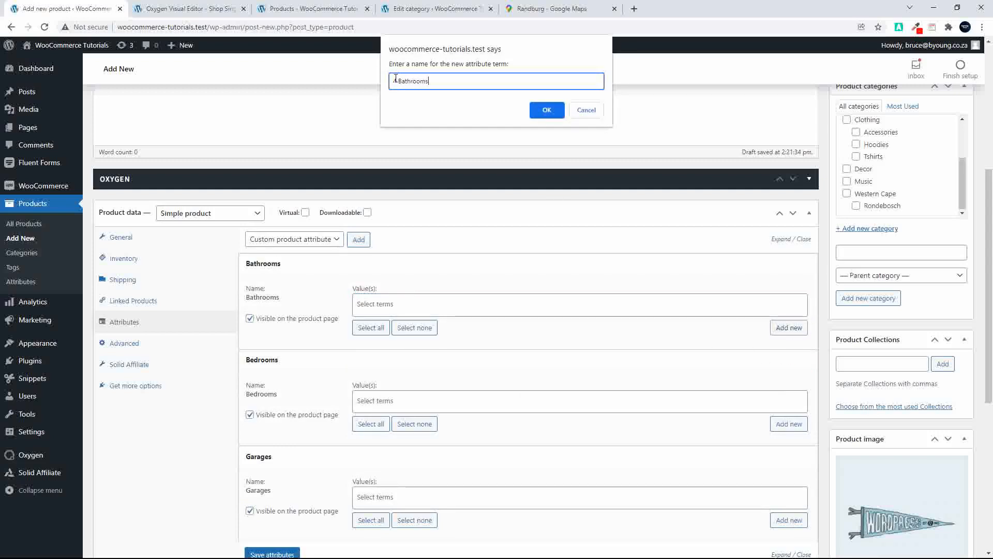
pyautogui.click(547, 110)
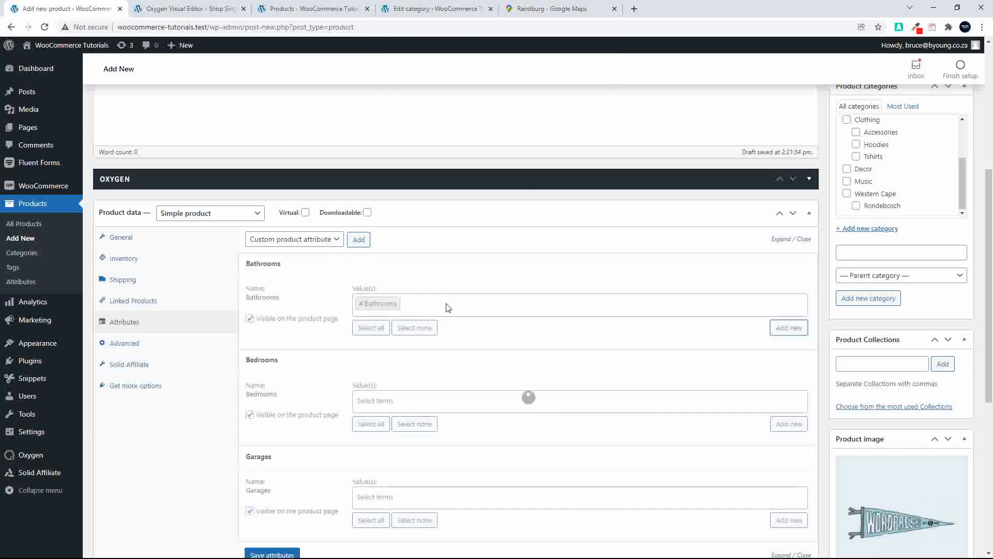
# Create a new term named 5 Bedrooms as the value of the product's Bedrooms attribute.
pyautogui.click(590, 406)
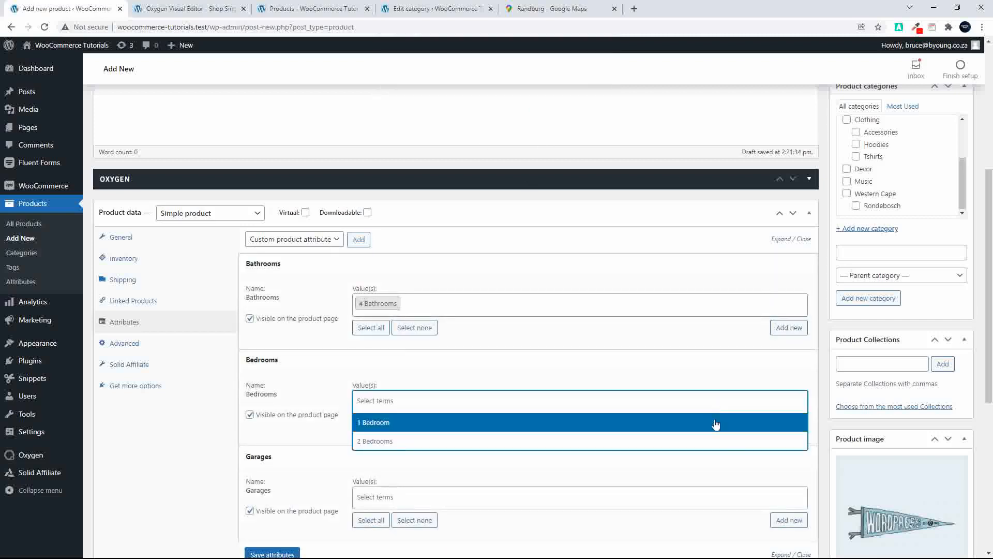
pyautogui.click(601, 378)
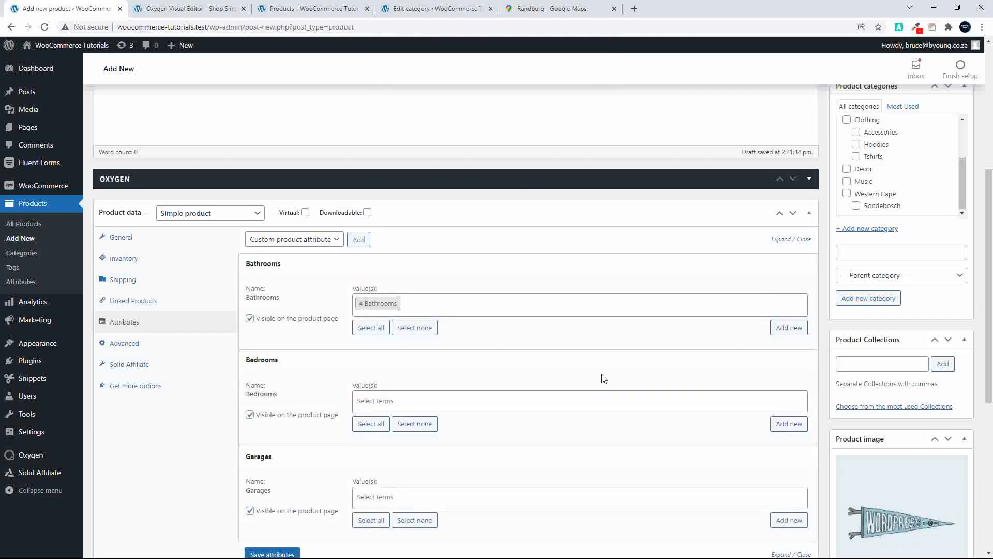
pyautogui.click(785, 427)
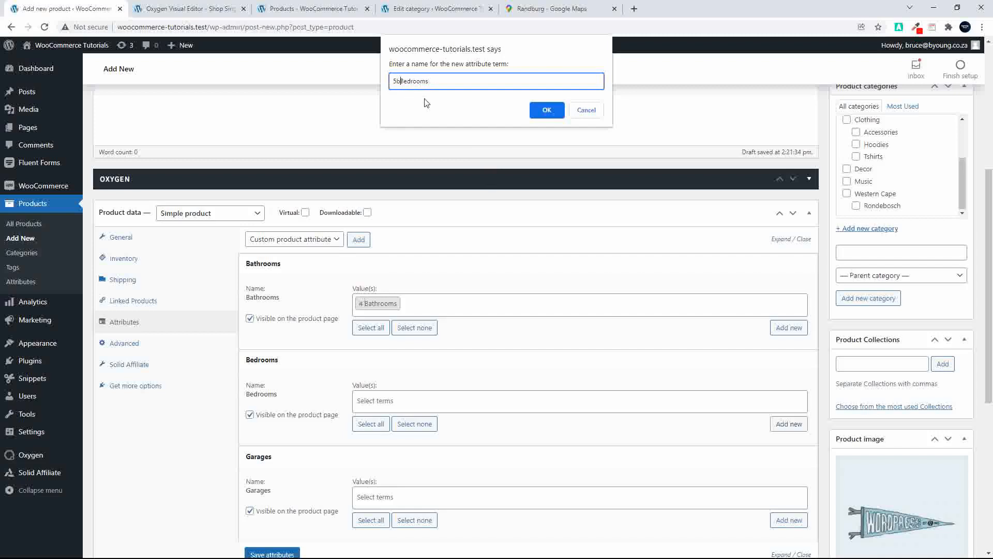
pyautogui.press('BackSpace')
pyautogui.click(544, 109)
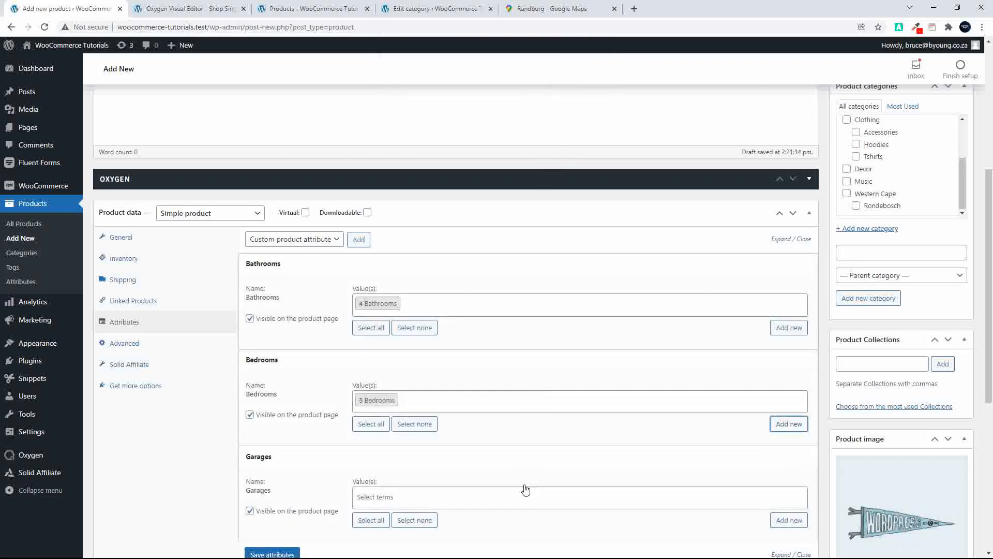
# Create a new term named Four for the Garages attribute and save the product's attributes.
pyautogui.click(614, 498)
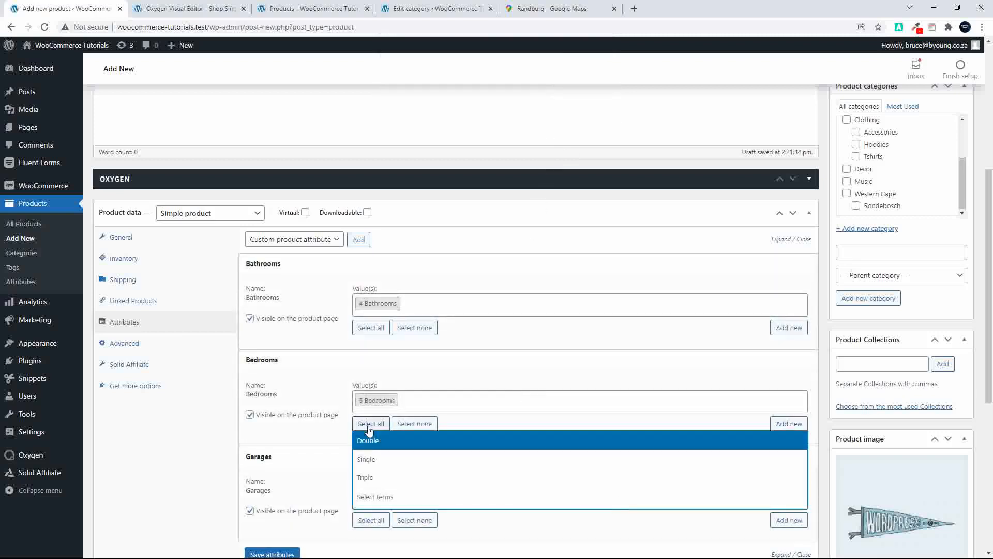
pyautogui.click(789, 520)
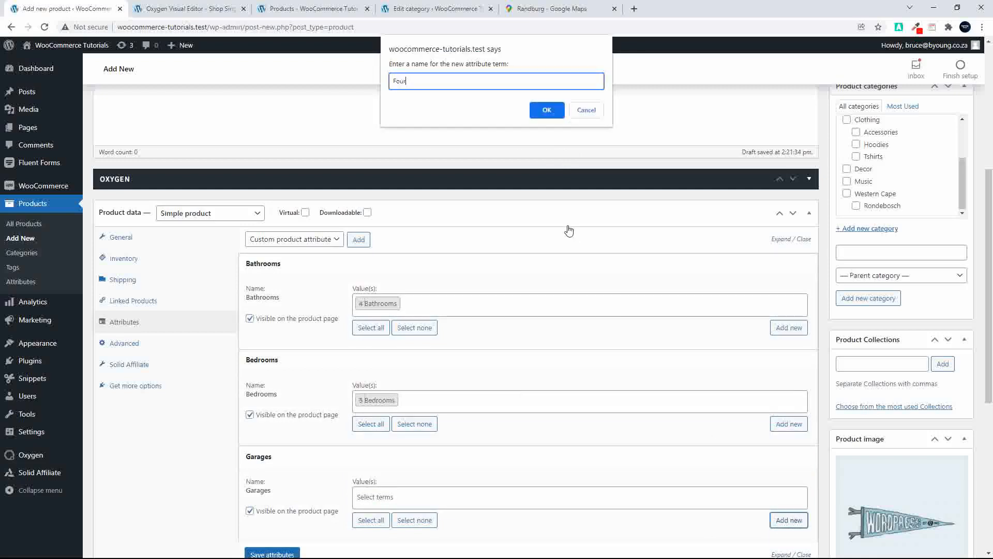
pyautogui.click(547, 109)
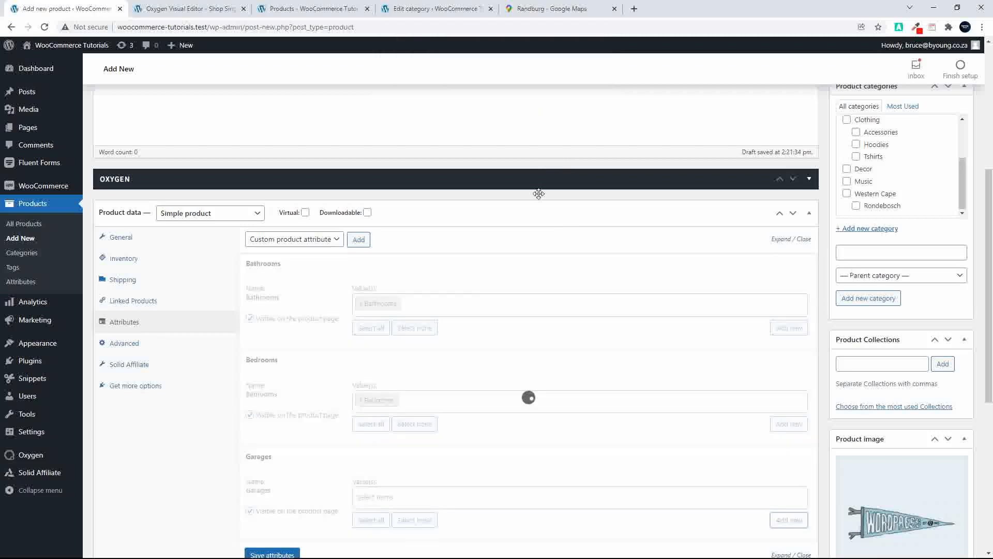
pyautogui.scroll(-1, 526, 331)
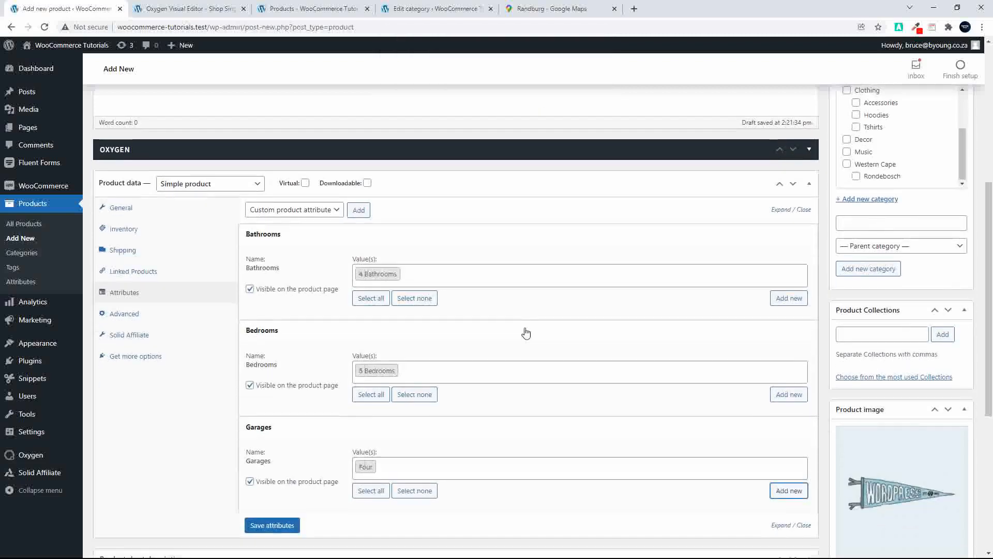
pyautogui.click(269, 502)
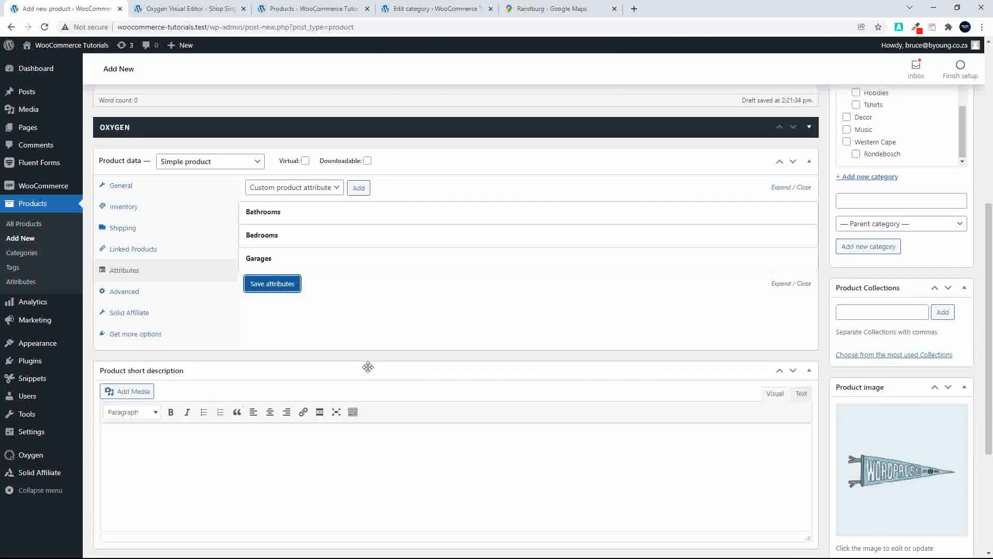
# Copy the description paragraph from the Big City House property page into the new product's short description.
pyautogui.click(175, 438)
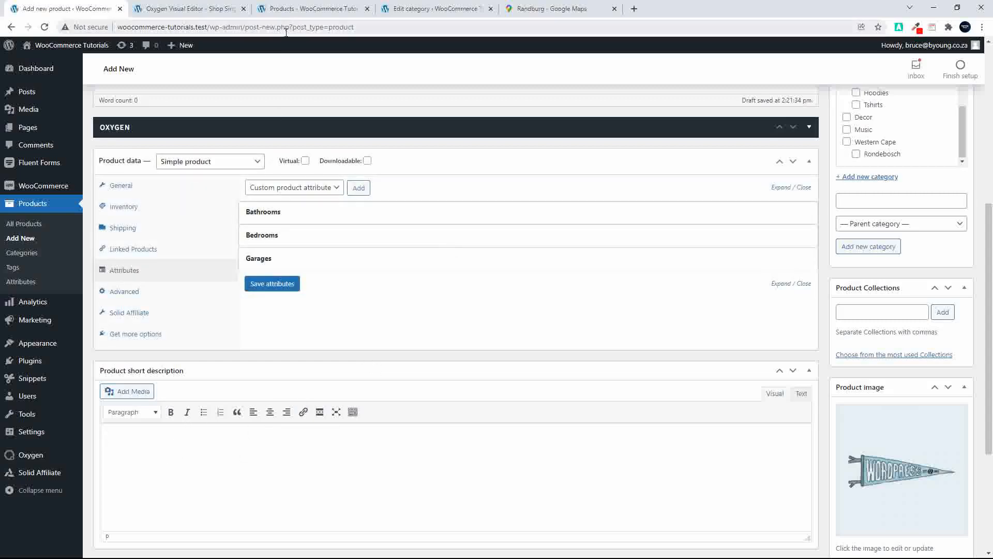
pyautogui.click(305, 9)
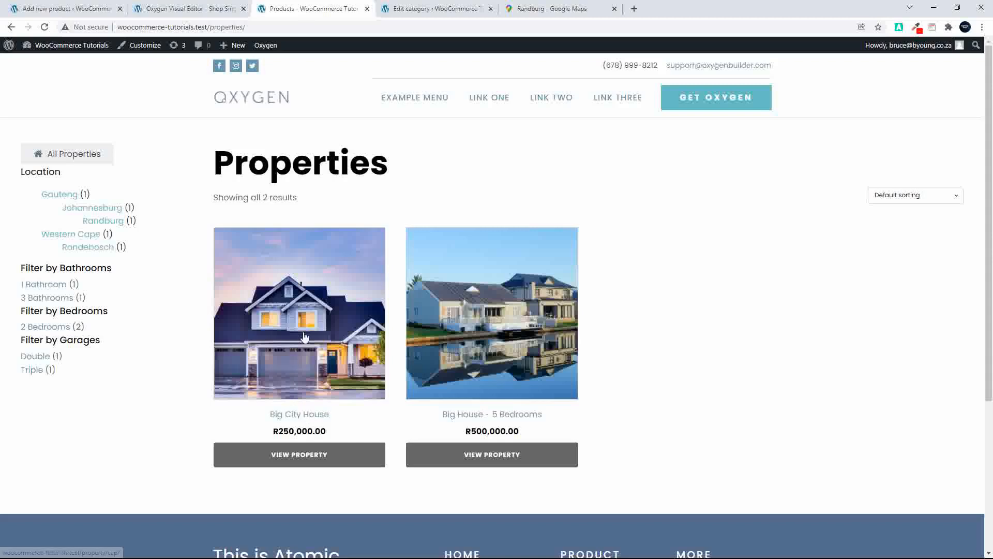
pyautogui.click(305, 394)
pyautogui.scroll(-1, 355, 374)
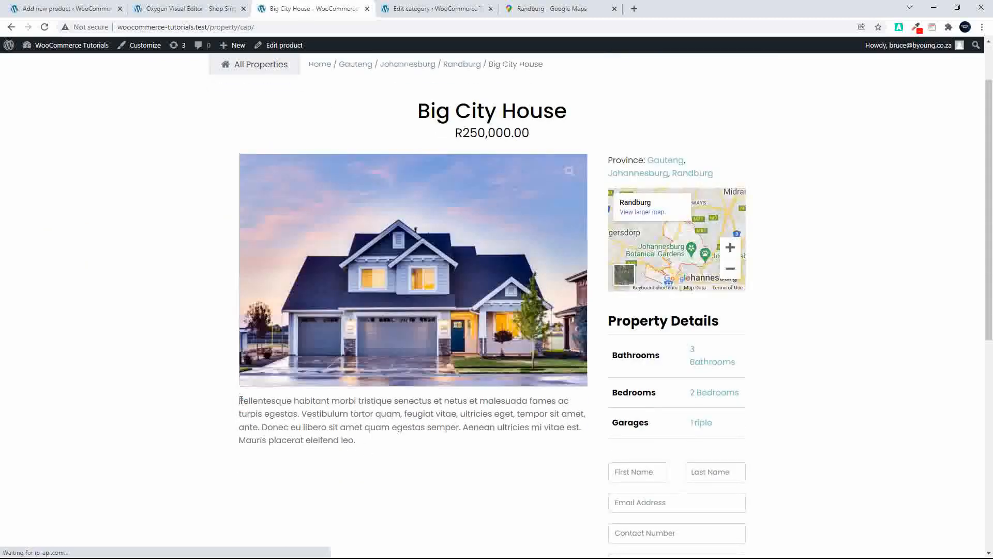
pyautogui.moveTo(240, 400); pyautogui.dragTo(373, 449)
pyautogui.hotkey('ctrl', 'c')
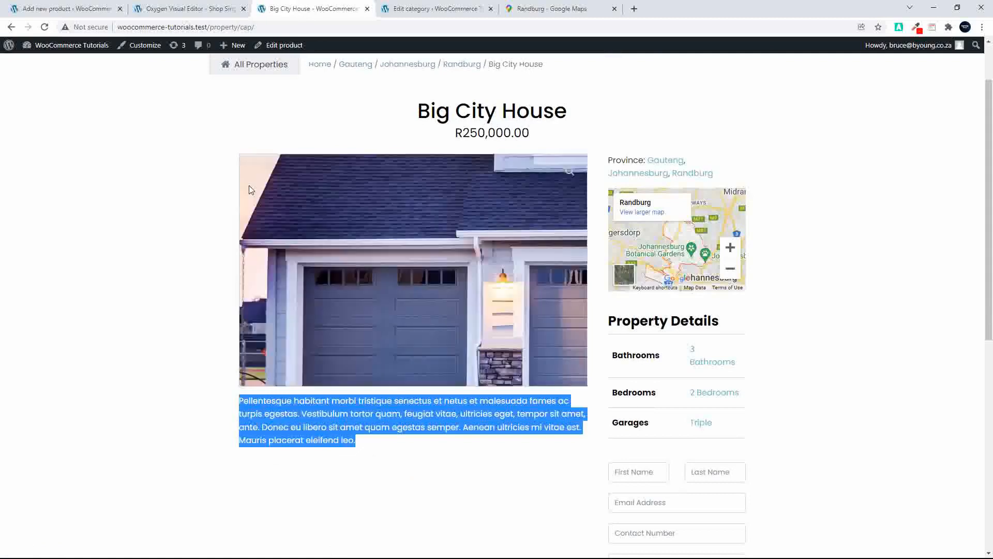
pyautogui.click(44, 8)
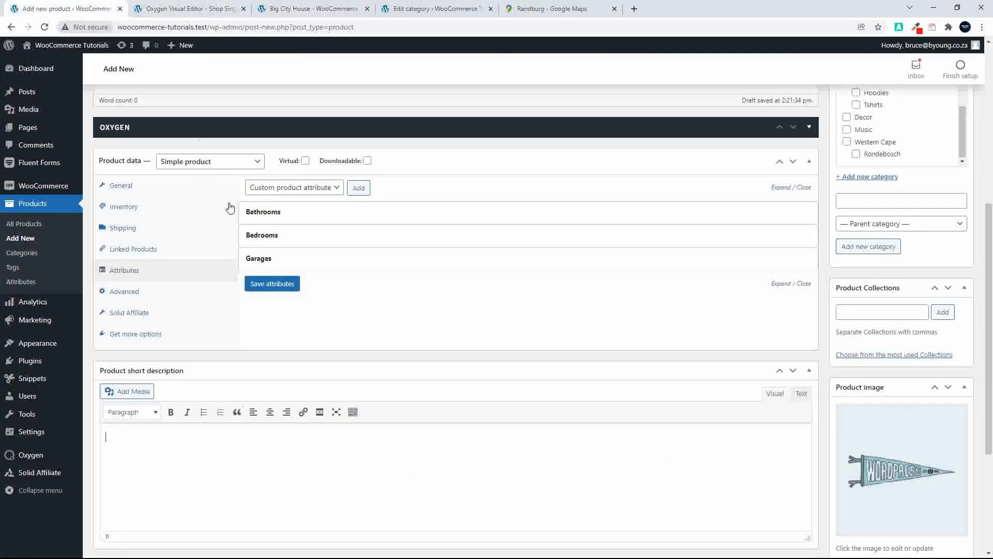
pyautogui.click(167, 509)
pyautogui.hotkey('ctrl', 'v')
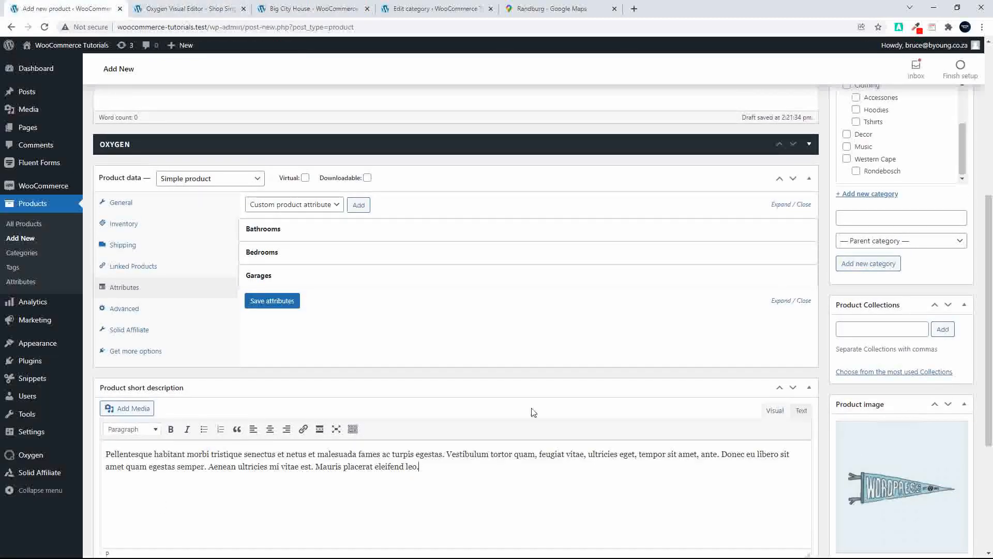
# Publish the A New House product and review its live property page down to the enquiry form.
pyautogui.scroll(6, 891, 398)
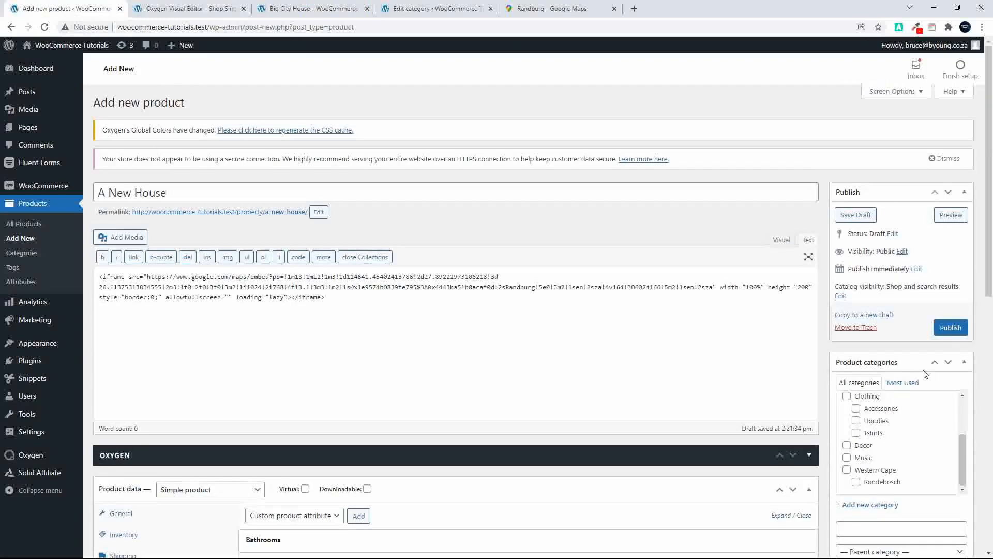
pyautogui.click(950, 327)
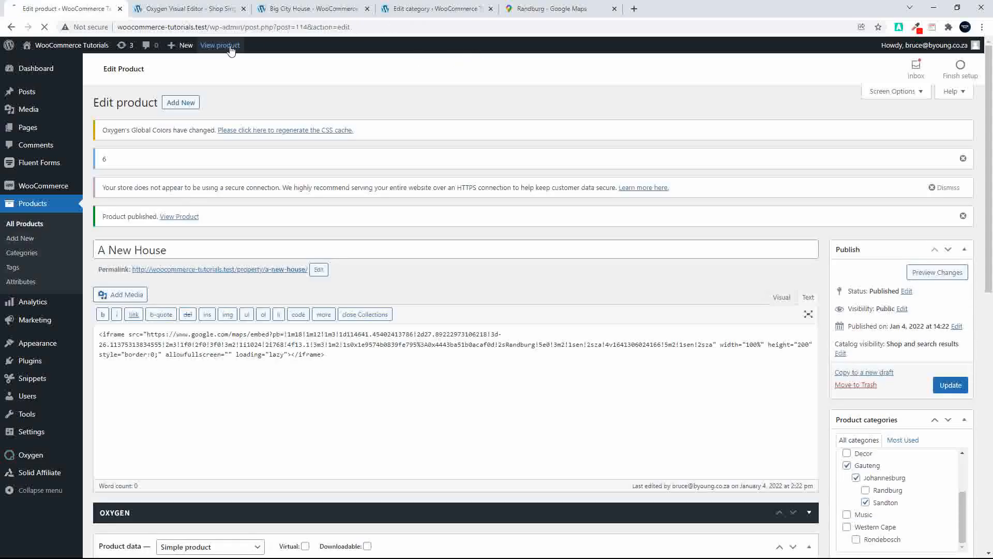
pyautogui.click(230, 46)
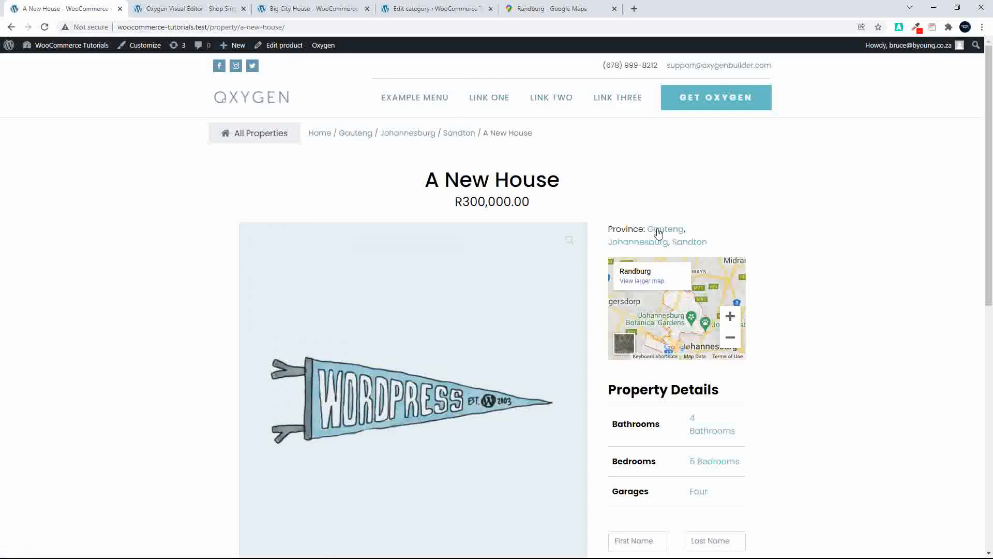
pyautogui.scroll(-3, 662, 306)
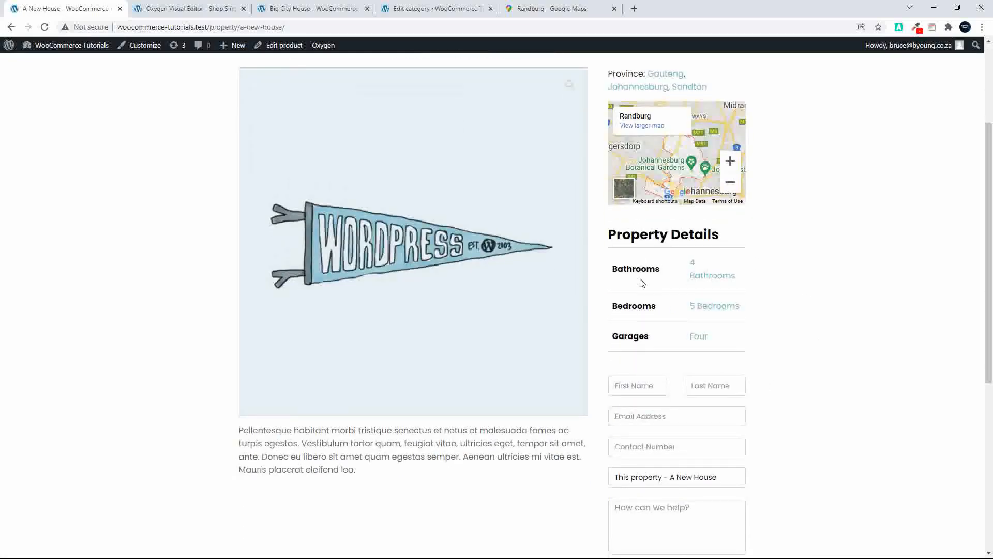
pyautogui.scroll(-3, 853, 357)
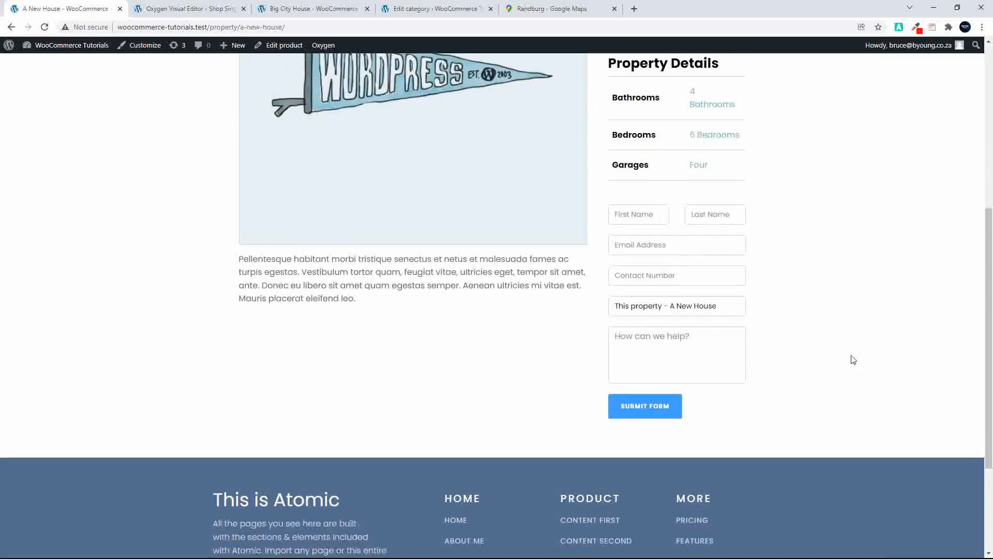
pyautogui.scroll(4, 835, 357)
pyautogui.scroll(3, 867, 360)
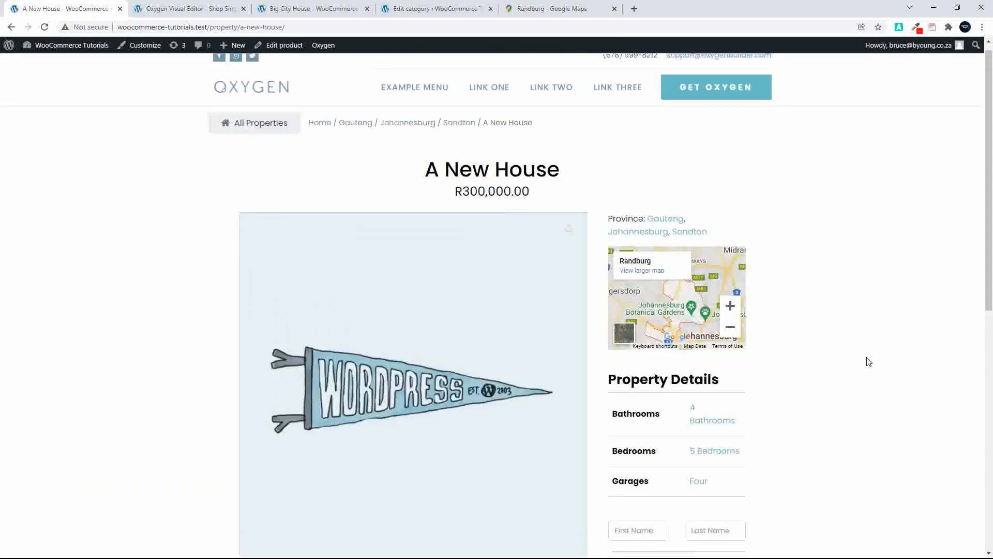
# Show all properties, narrow the listing to Johannesburg, and try out the 3 Bathrooms and 4 Bathrooms filters.
pyautogui.click(268, 135)
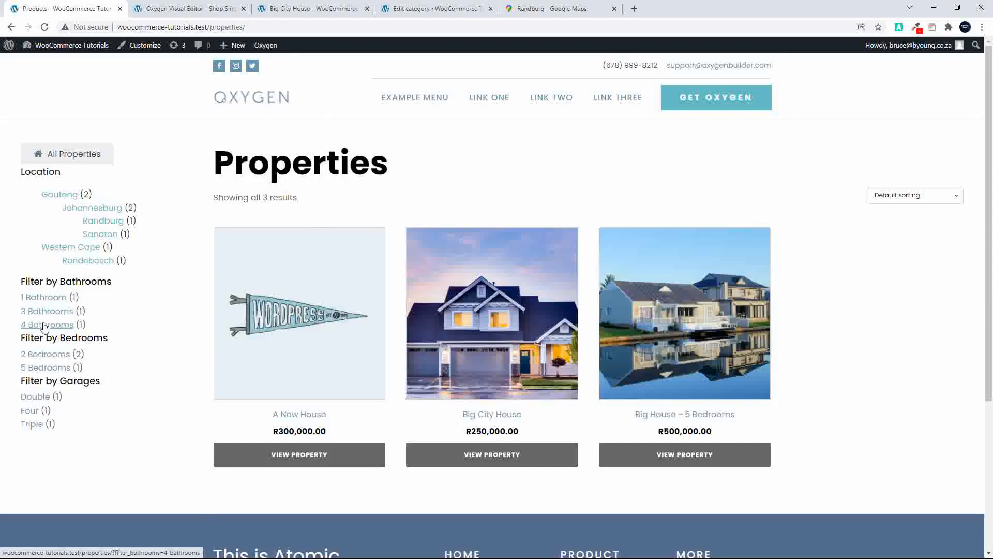
pyautogui.click(94, 209)
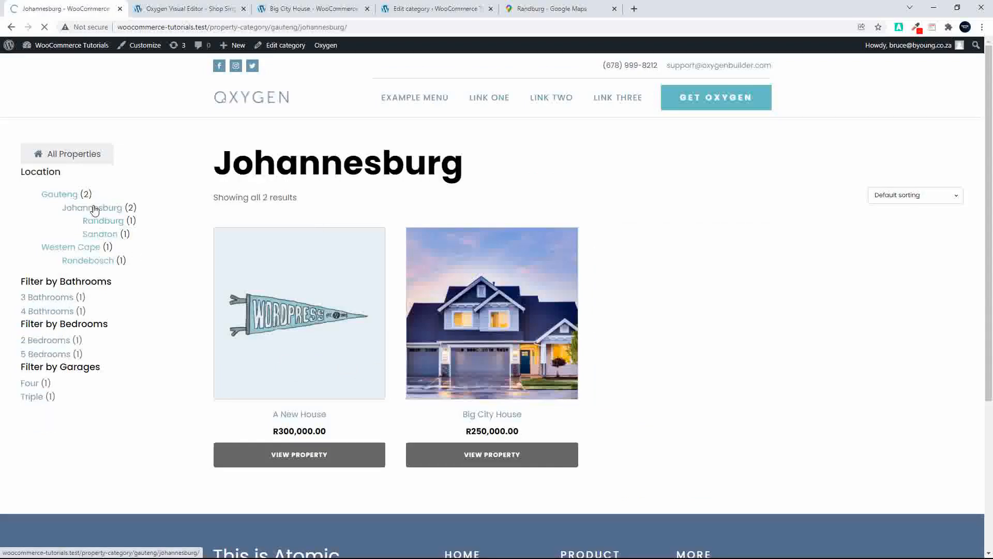
pyautogui.click(45, 301)
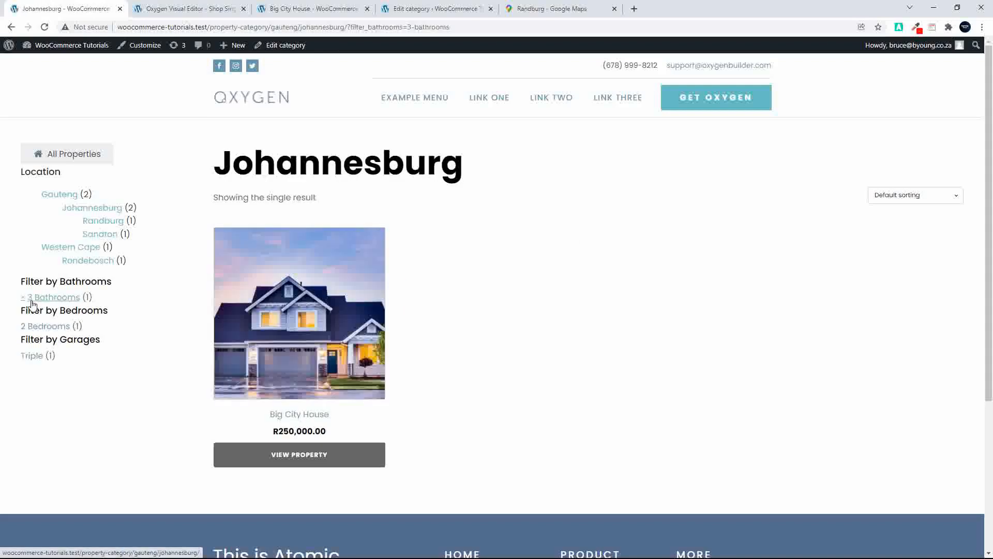
pyautogui.click(23, 300)
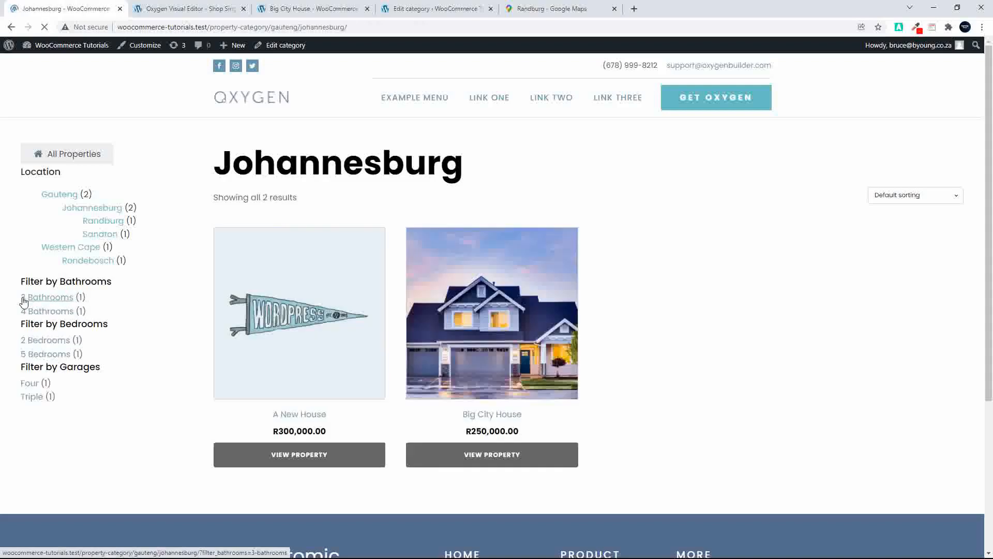
pyautogui.click(26, 312)
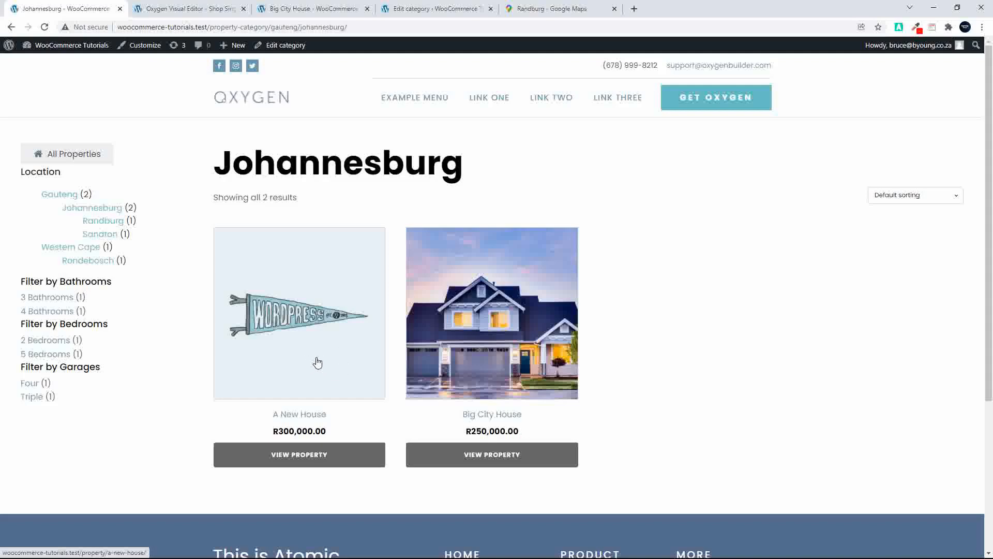
# Go from the Big City House page to the full property listing, glancing at the single product template in Oxygen.
pyautogui.click(292, 6)
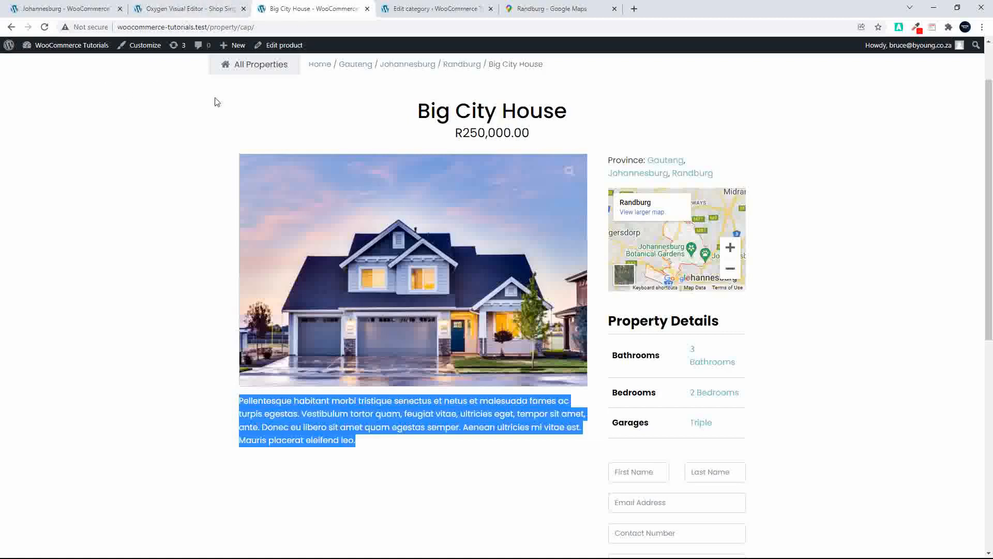
pyautogui.click(284, 66)
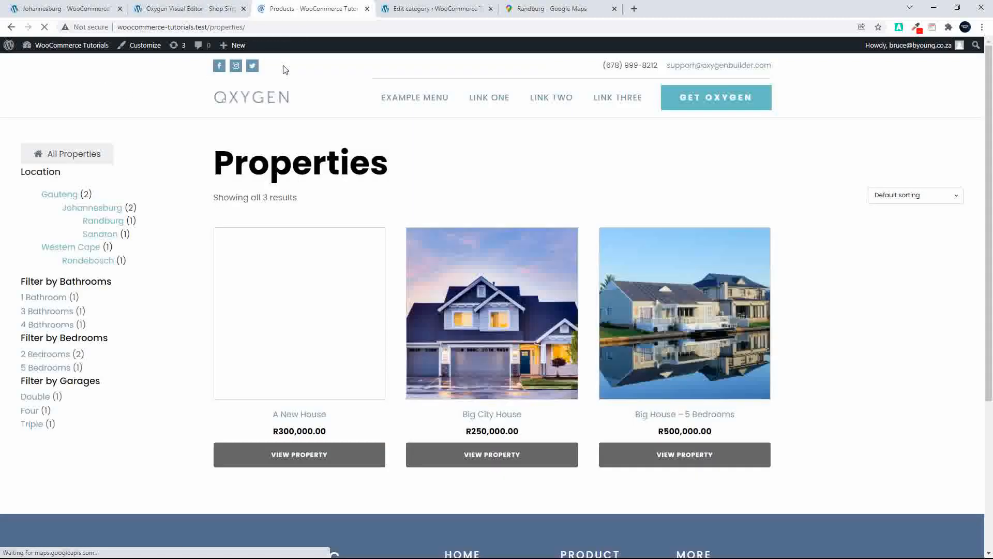
pyautogui.click(189, 8)
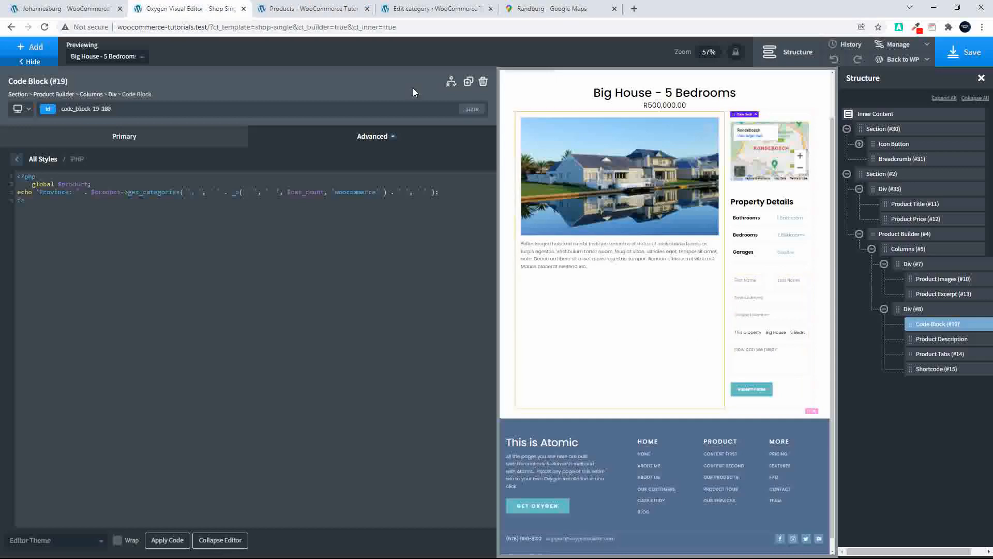
pyautogui.click(317, 9)
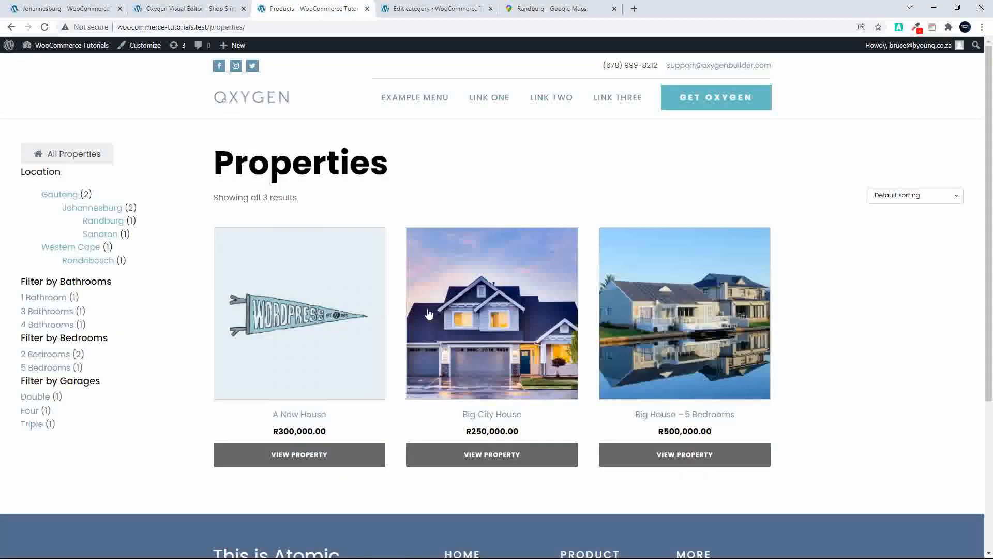
# Create a product attribute named Kitchens with archives enabled.
pyautogui.click(71, 9)
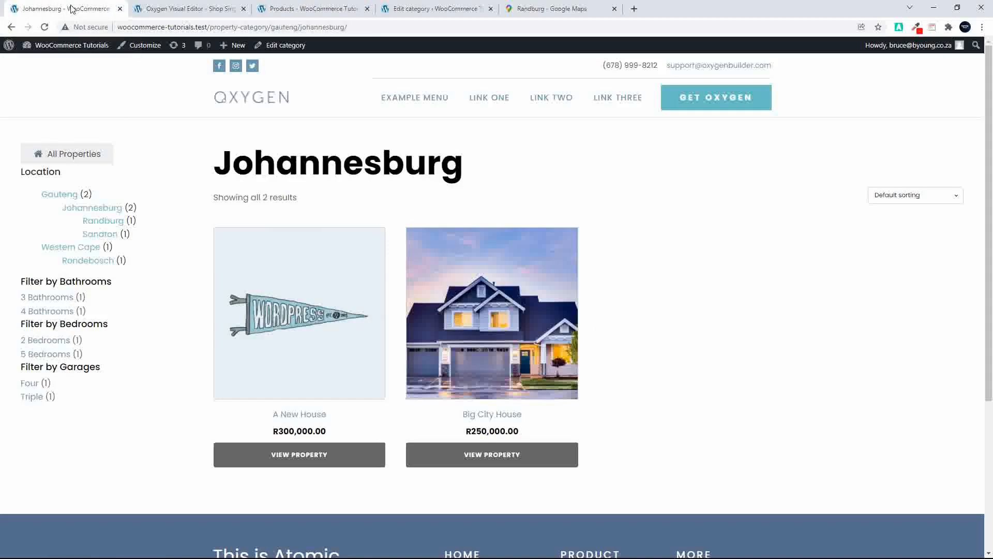
pyautogui.click(78, 48)
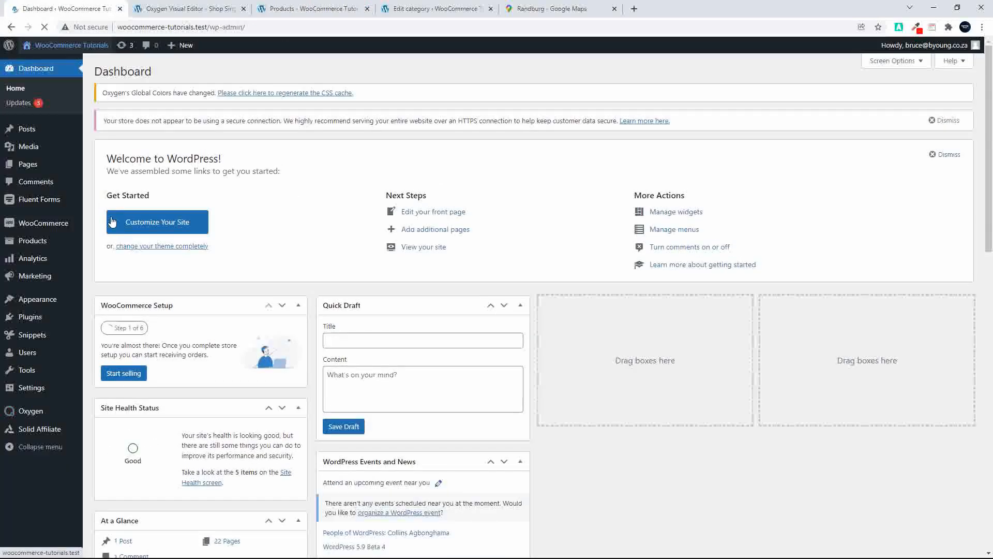
pyautogui.moveTo(30, 243)
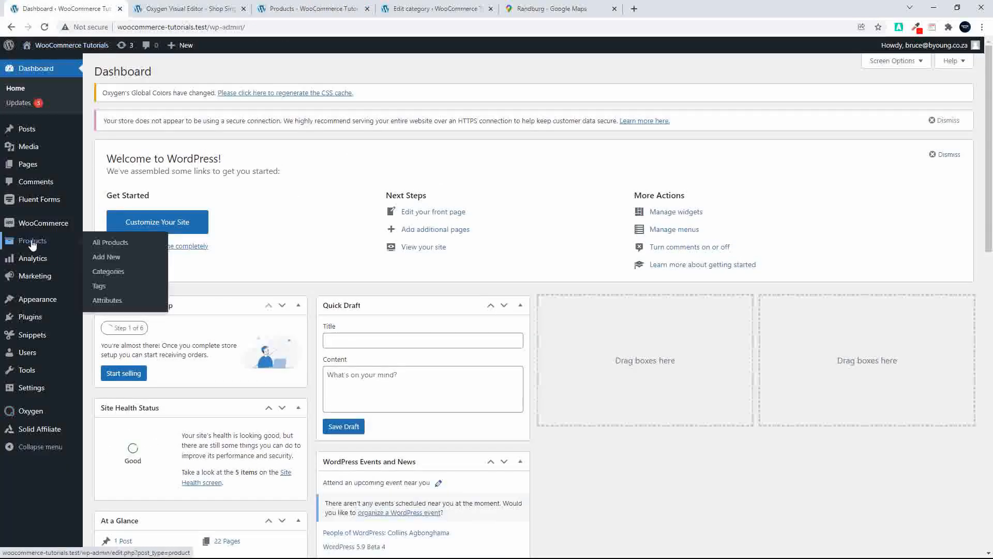
pyautogui.click(112, 306)
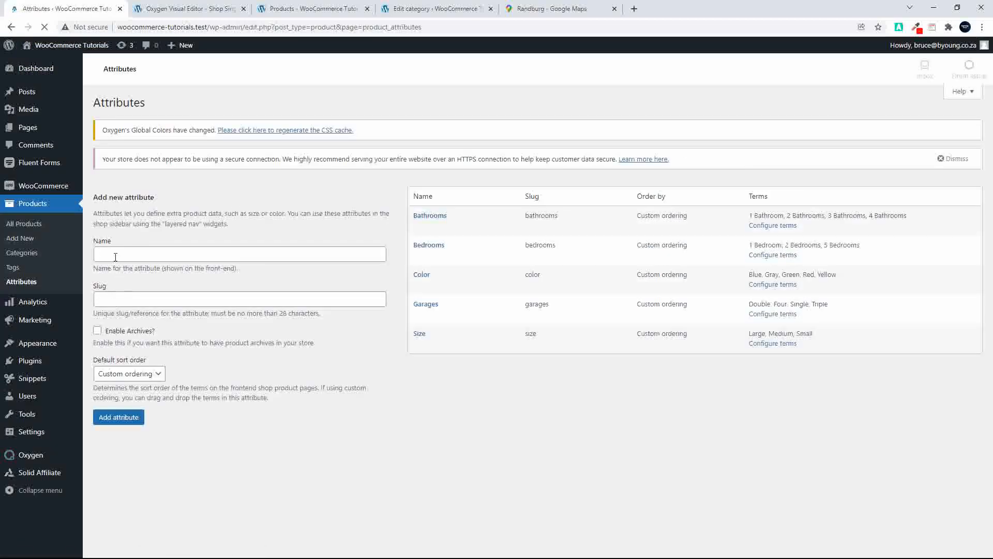
pyautogui.click(127, 256)
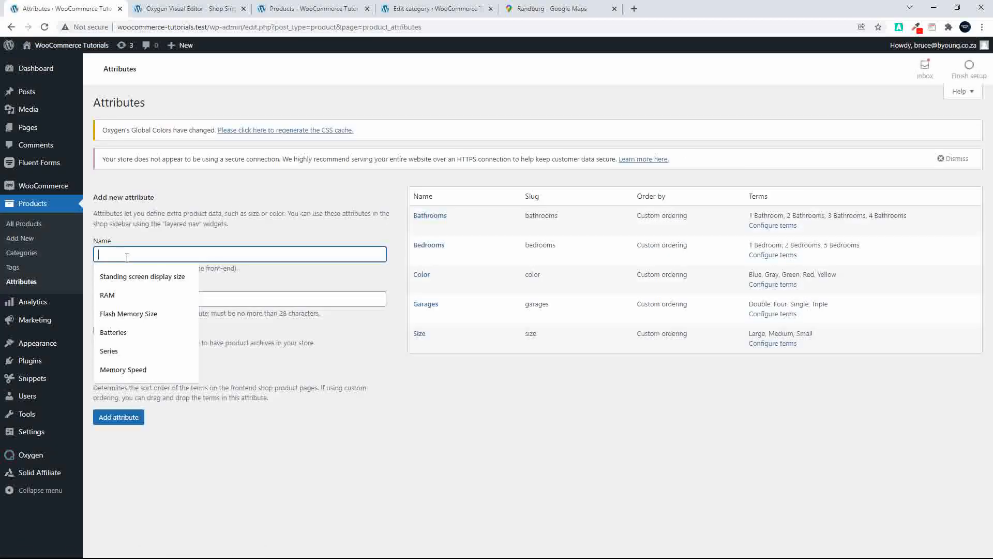
pyautogui.write('Kitchens')
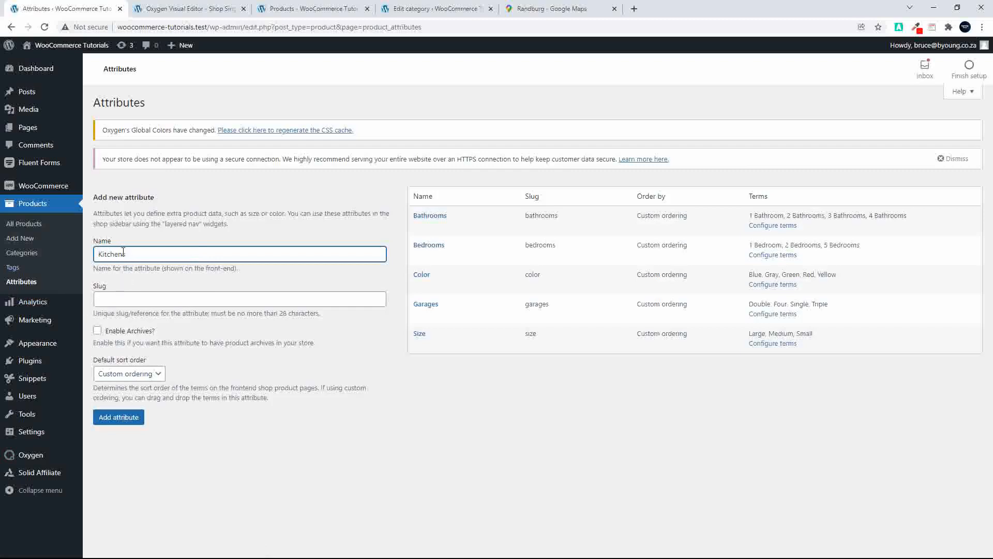
pyautogui.click(97, 332)
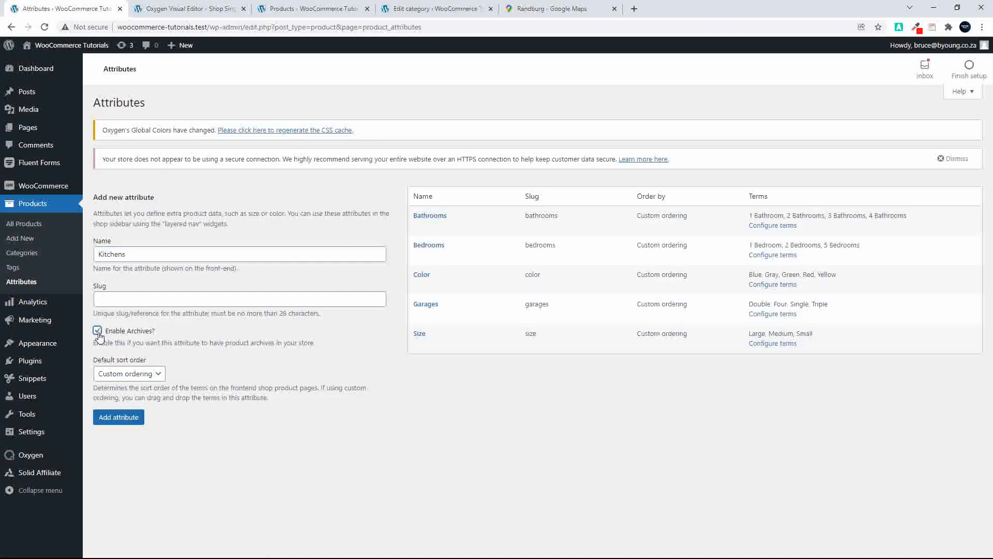
pyautogui.click(122, 420)
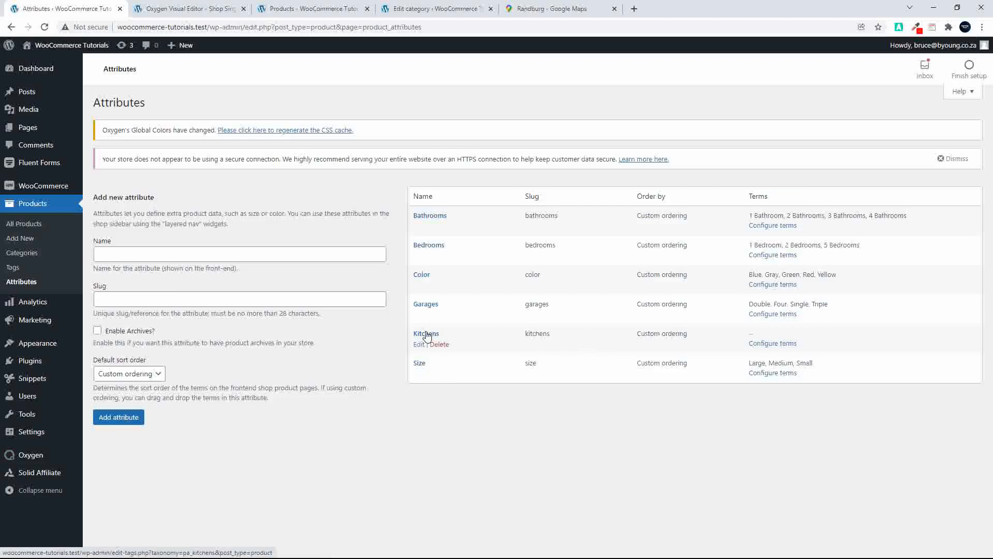
# Add the terms 1 Kitchen and 2 Kitchens to the Kitchens attribute.
pyautogui.click(771, 346)
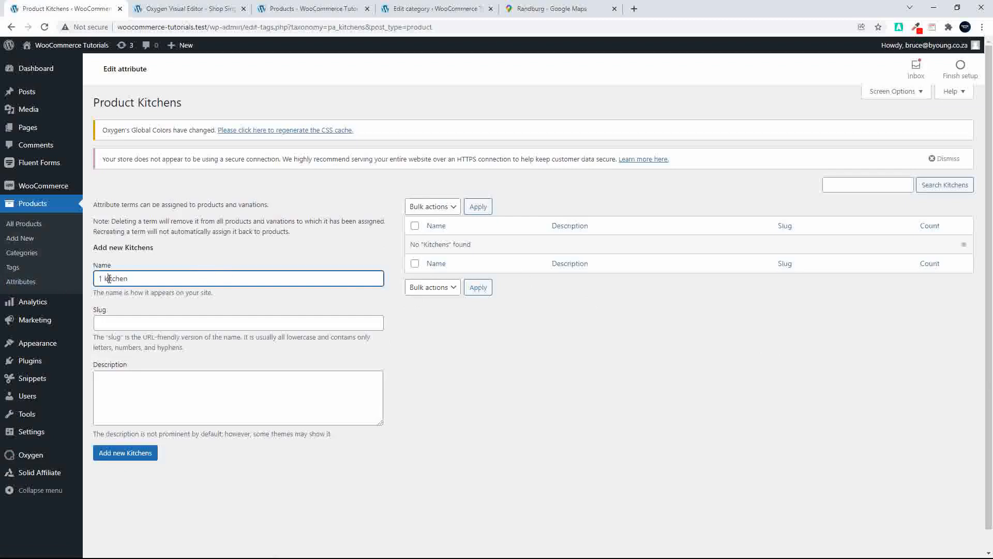
pyautogui.write('K')
pyautogui.click(127, 457)
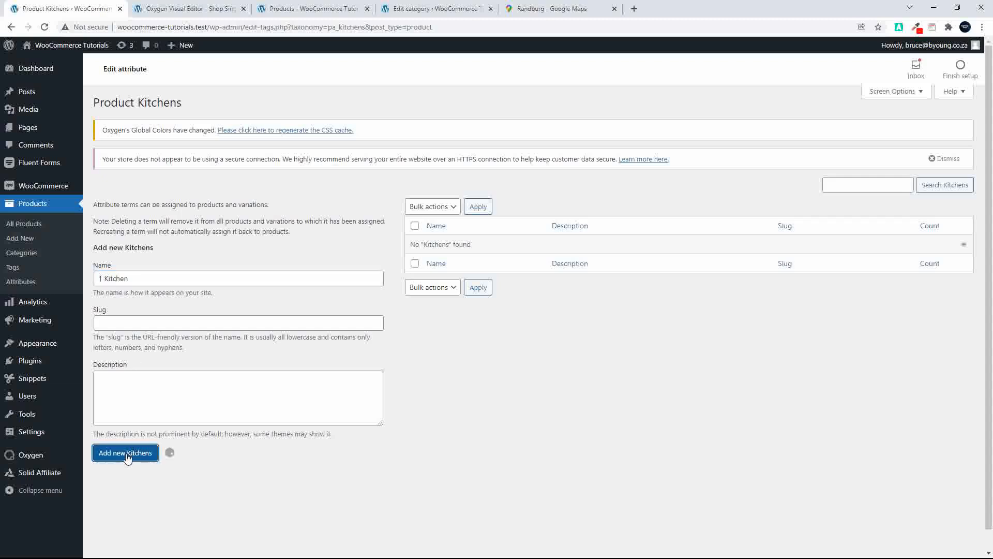
pyautogui.click(122, 279)
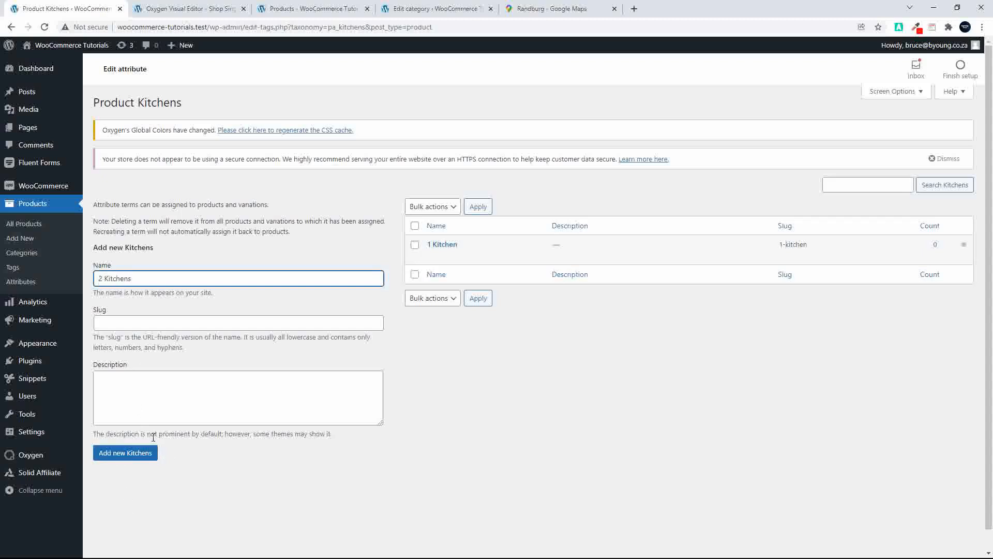
pyautogui.click(141, 453)
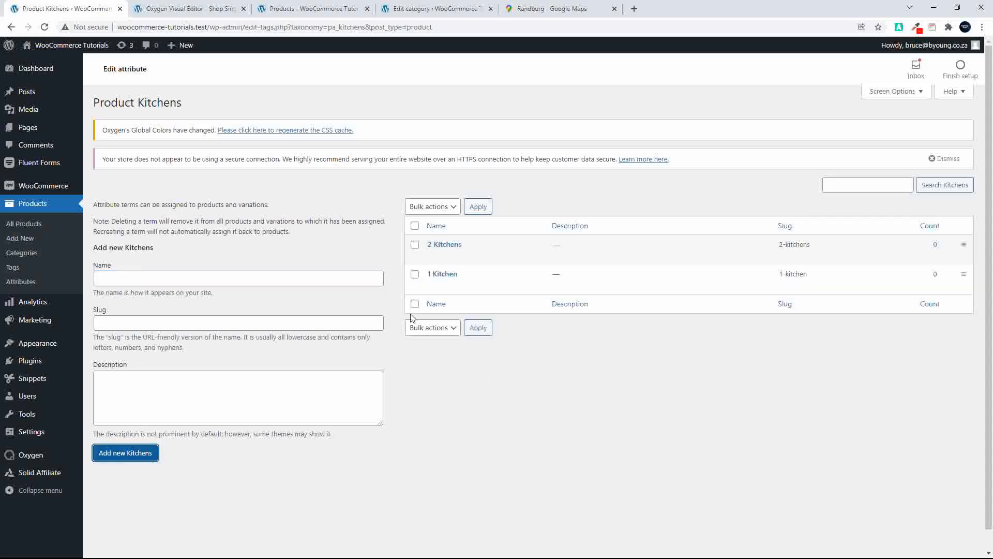
# Go to the A New House property page from the listing and open its product for editing.
pyautogui.click(413, 8)
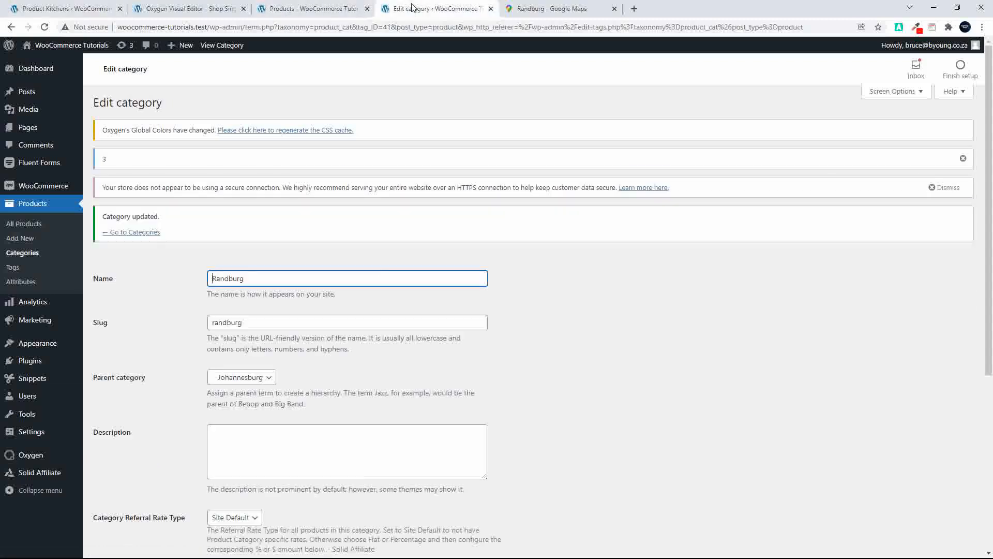
pyautogui.click(315, 8)
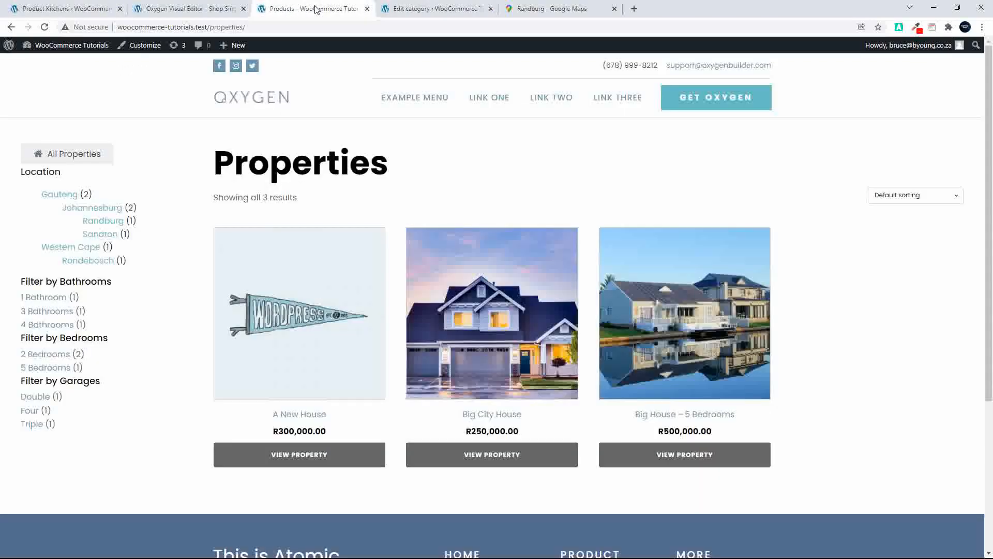
pyautogui.click(328, 325)
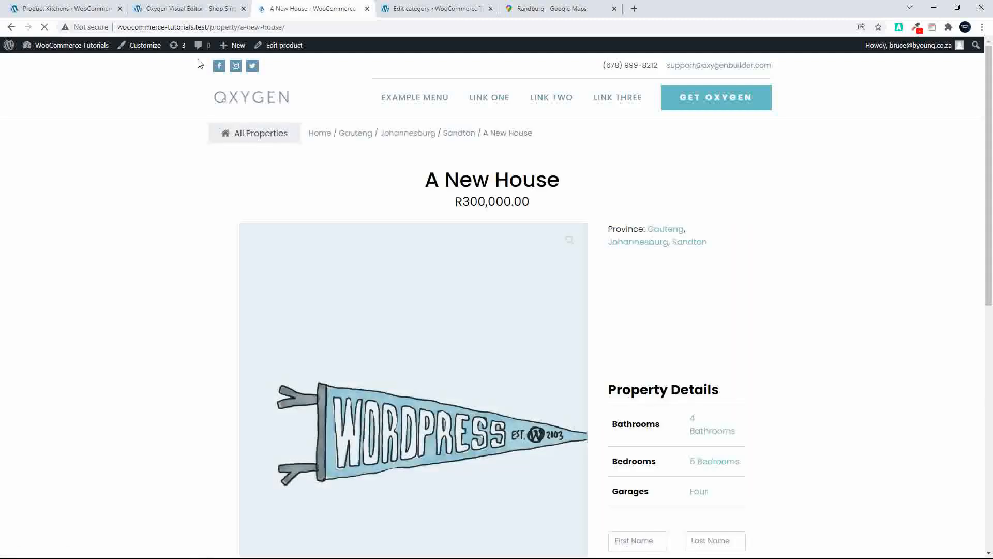
pyautogui.click(282, 46)
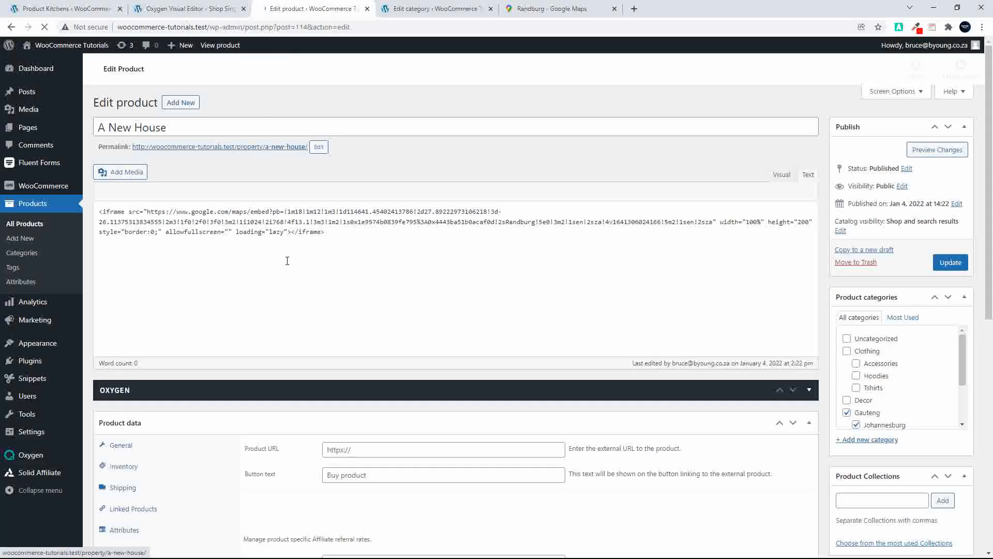
# Add the Kitchens attribute with the value 2 Kitchens to the A New House product and update the product.
pyautogui.scroll(-3, 739, 488)
pyautogui.scroll(-3, 738, 488)
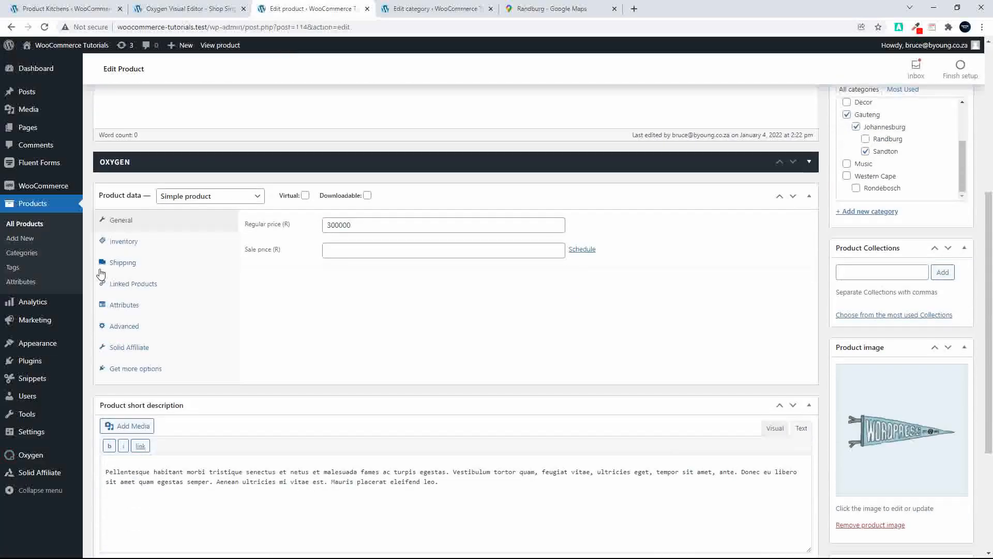
pyautogui.click(125, 305)
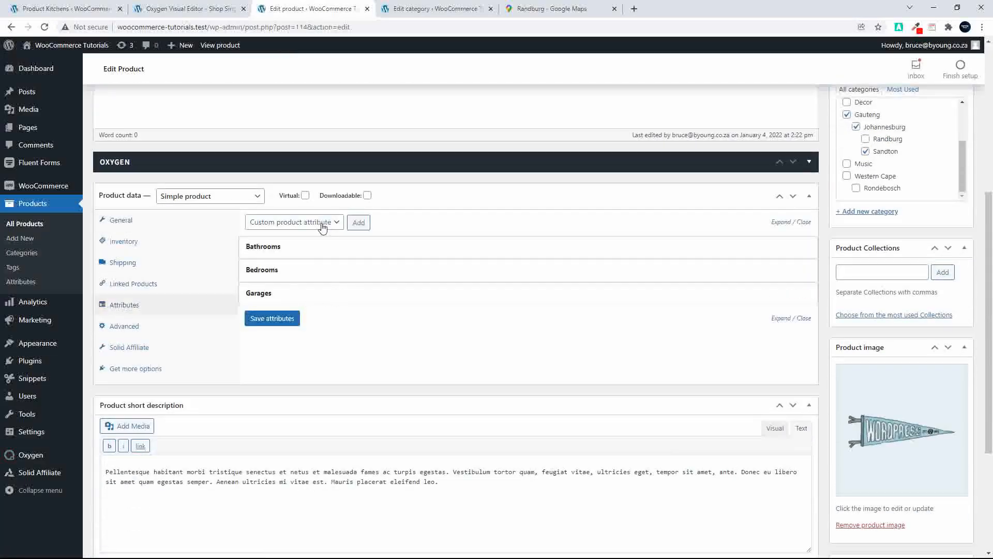
pyautogui.click(321, 223)
pyautogui.click(290, 287)
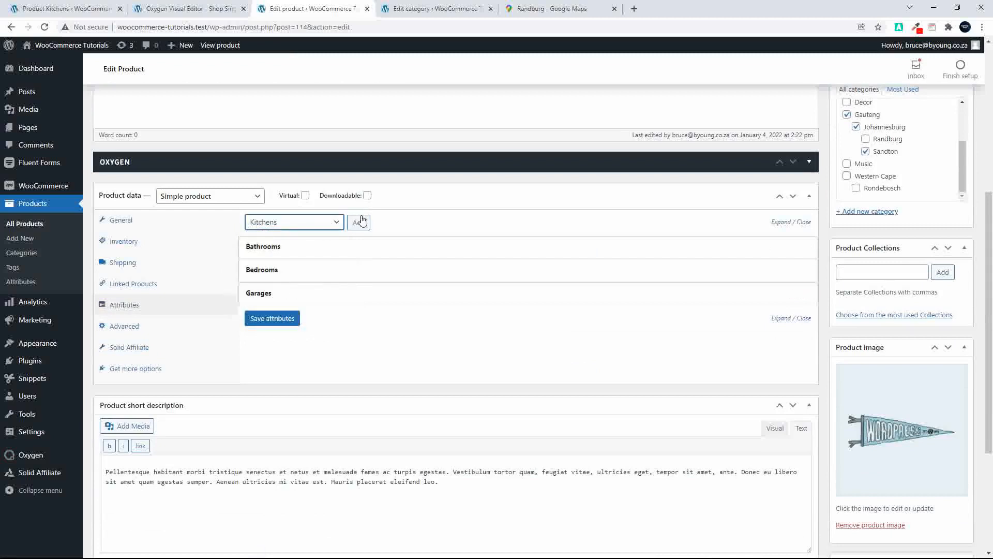
pyautogui.click(359, 222)
pyautogui.scroll(1, 388, 403)
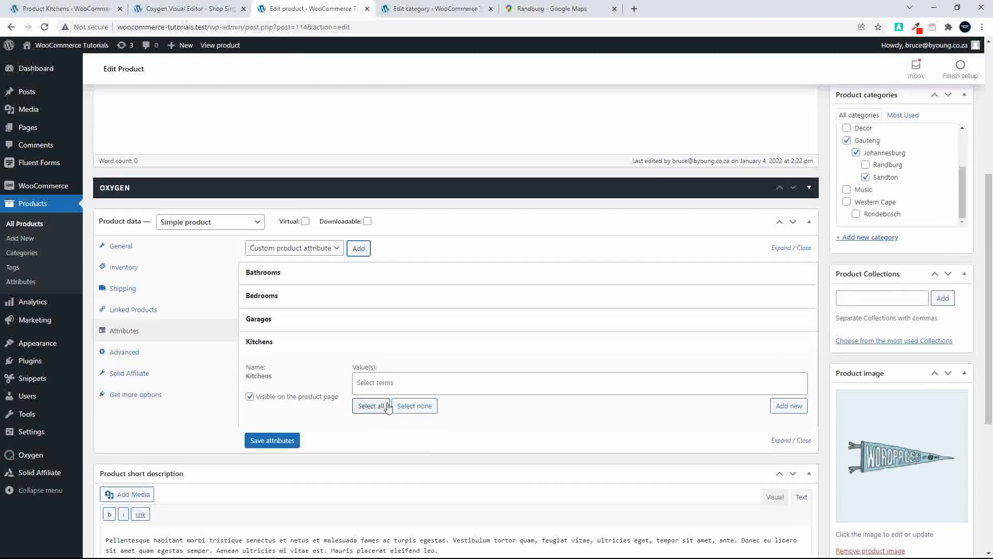
pyautogui.click(397, 390)
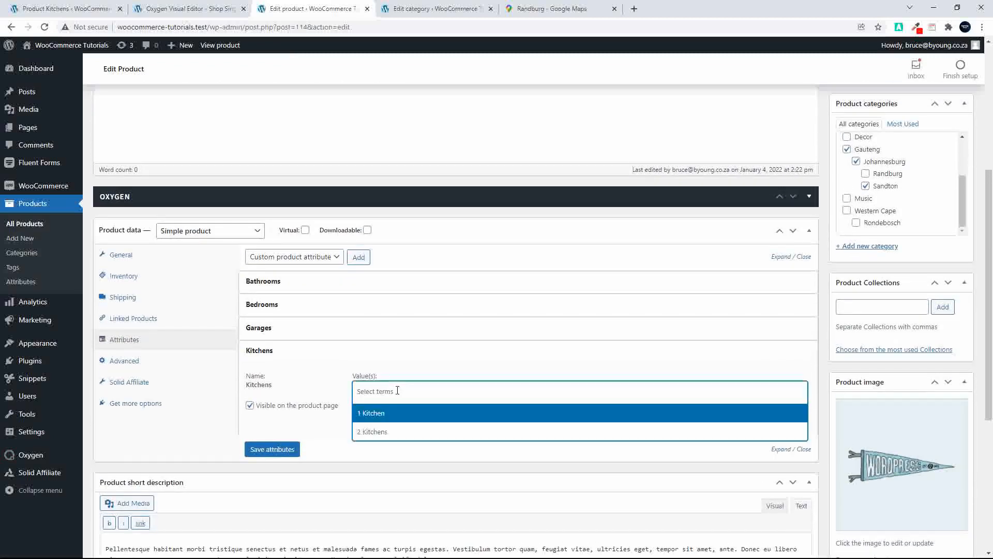
pyautogui.click(386, 432)
pyautogui.scroll(1, 372, 438)
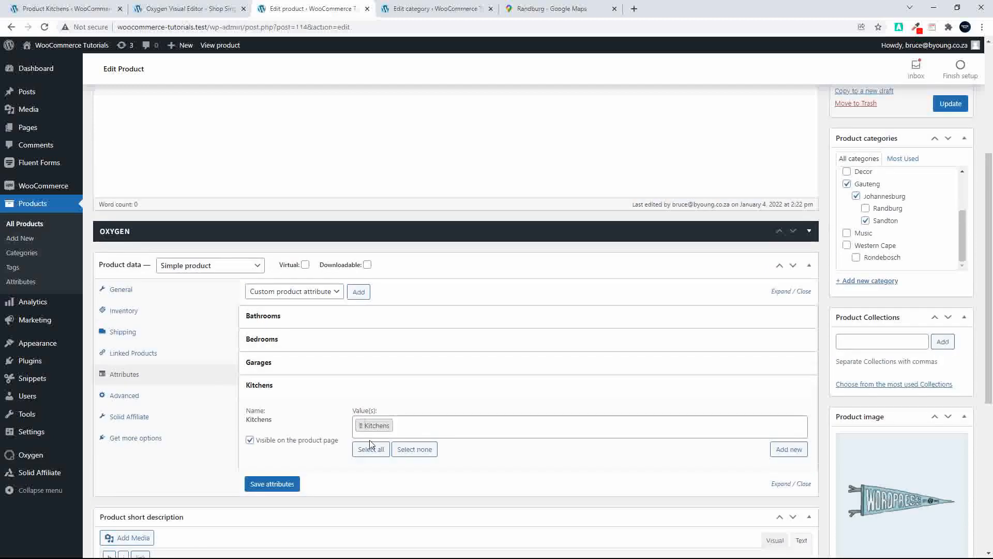
pyautogui.click(950, 105)
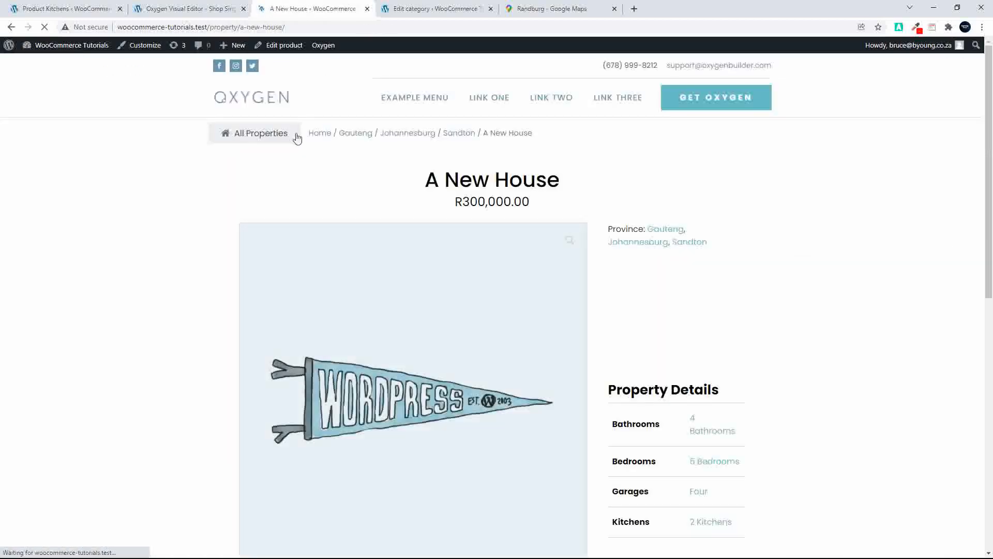
# Review the property details on the live A New House page and the filters on the full property listing.
pyautogui.scroll(-2, 713, 264)
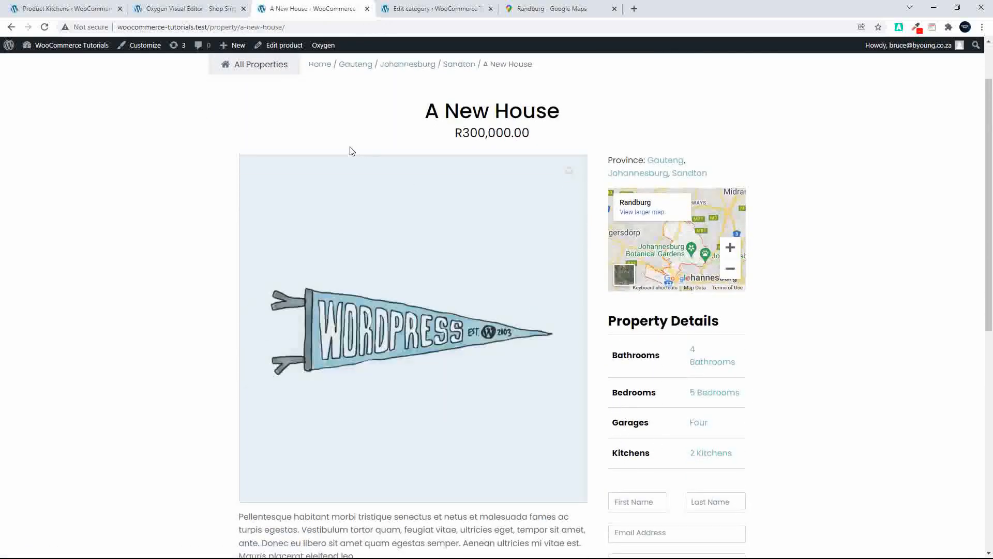
pyautogui.click(261, 66)
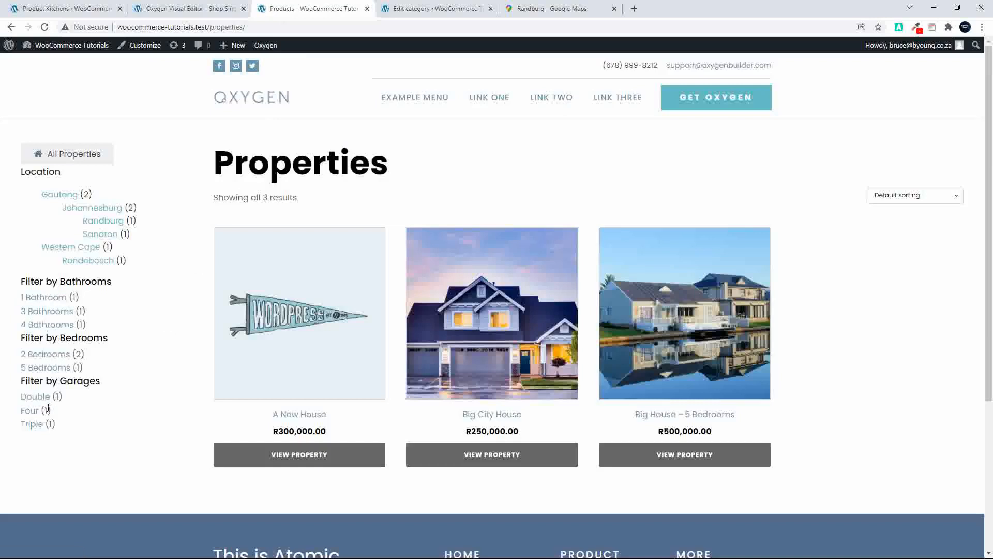
pyautogui.scroll(-1, 52, 290)
pyautogui.scroll(1, 56, 292)
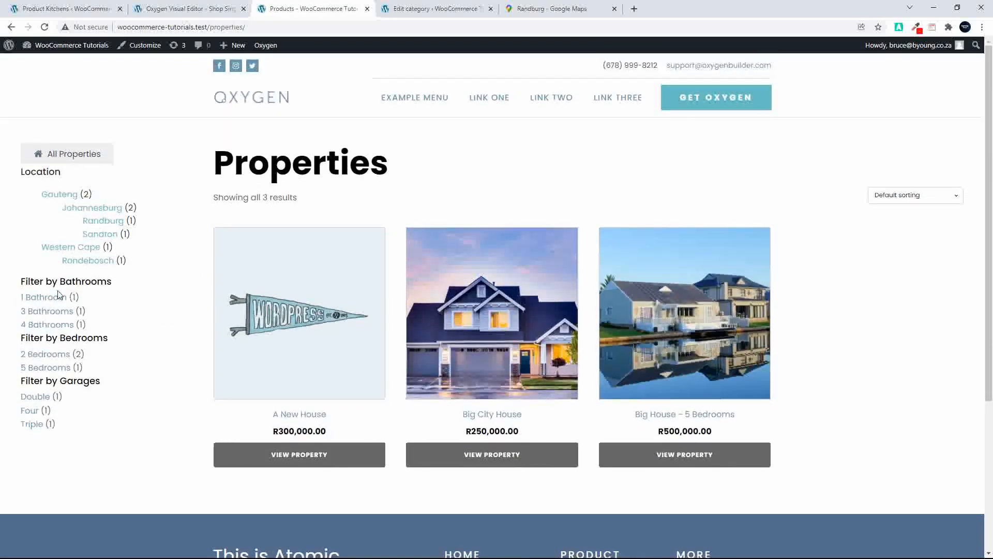
# Add another Filter Products by Attribute widget at the end of the site's Product widget area.
pyautogui.click(177, 10)
pyautogui.click(89, 9)
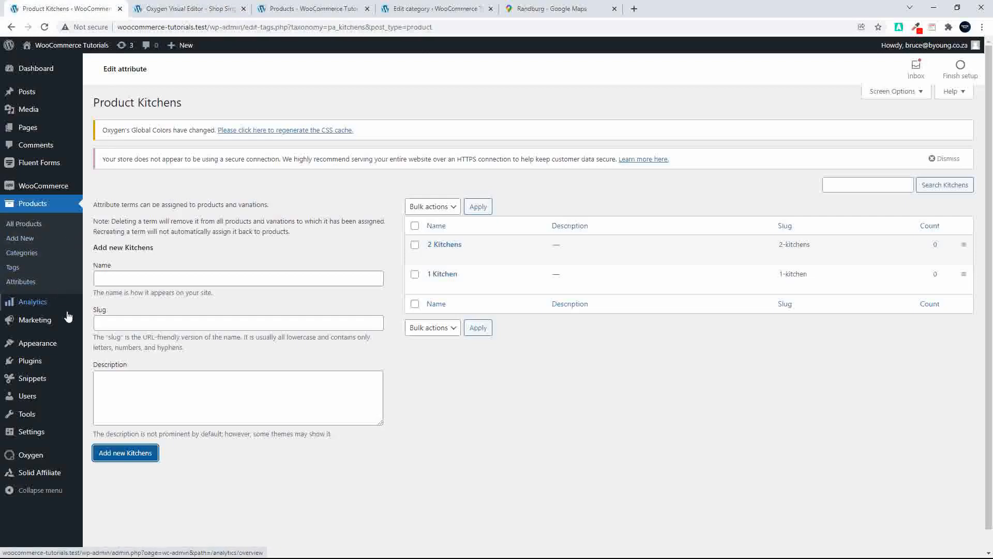
pyautogui.moveTo(71, 343)
pyautogui.click(104, 374)
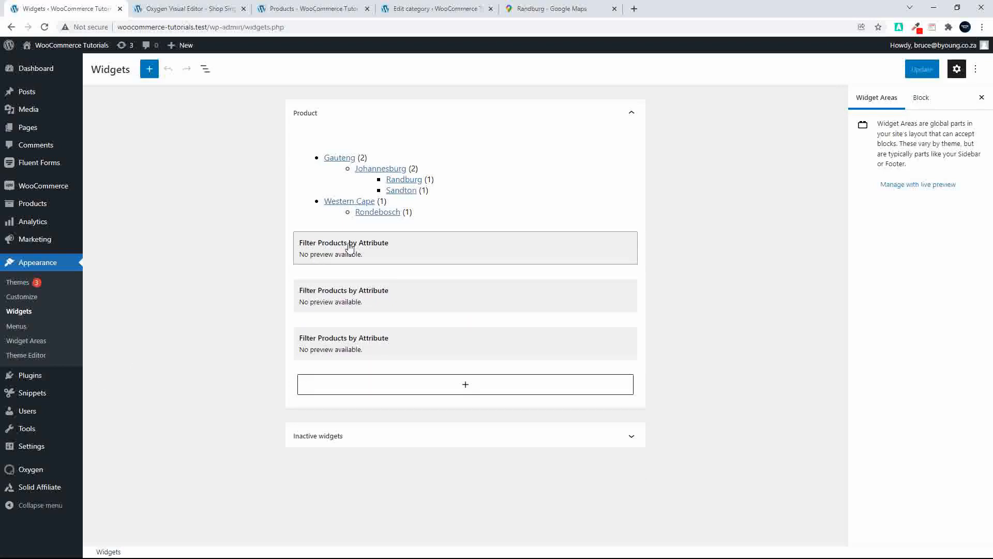
pyautogui.click(466, 385)
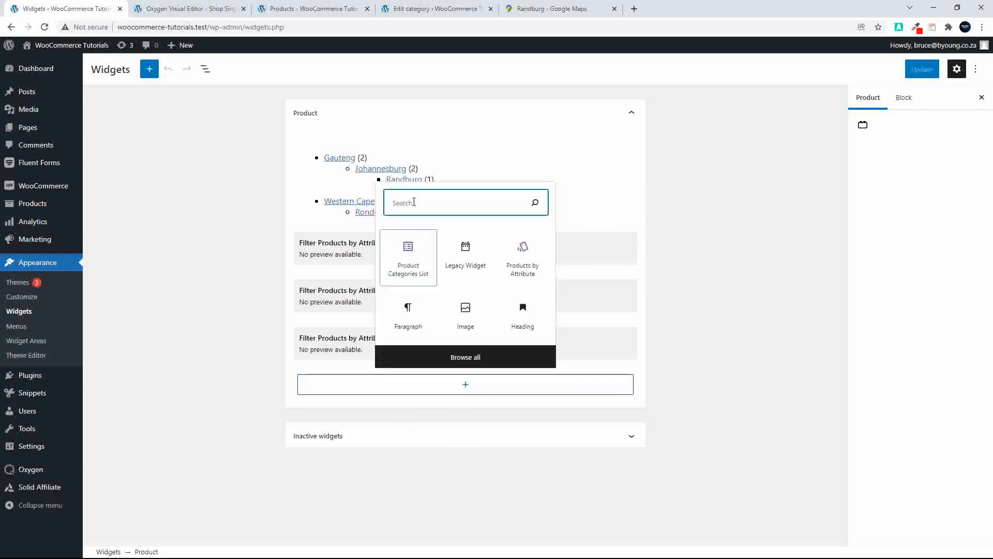
pyautogui.write('fily')
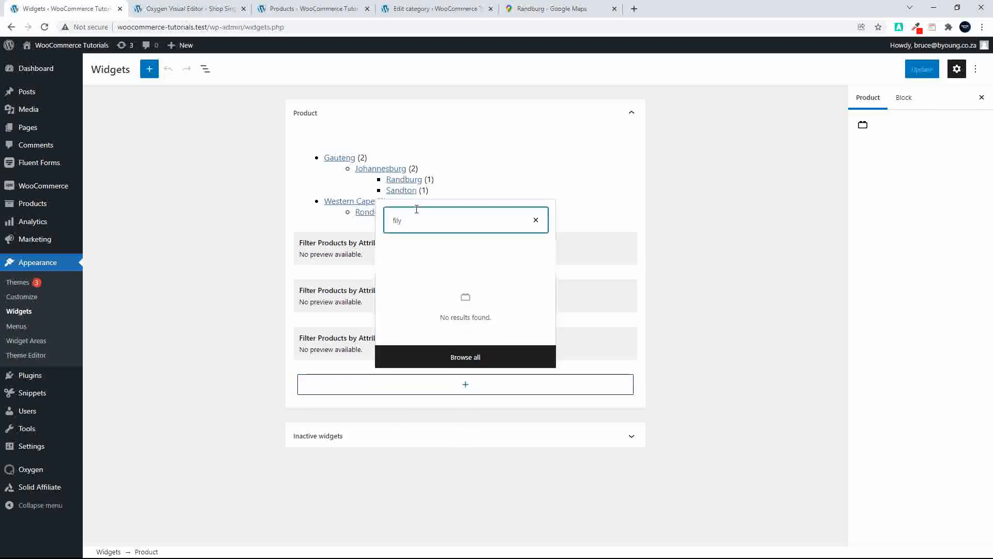
pyautogui.press('BackSpace')
pyautogui.write('t')
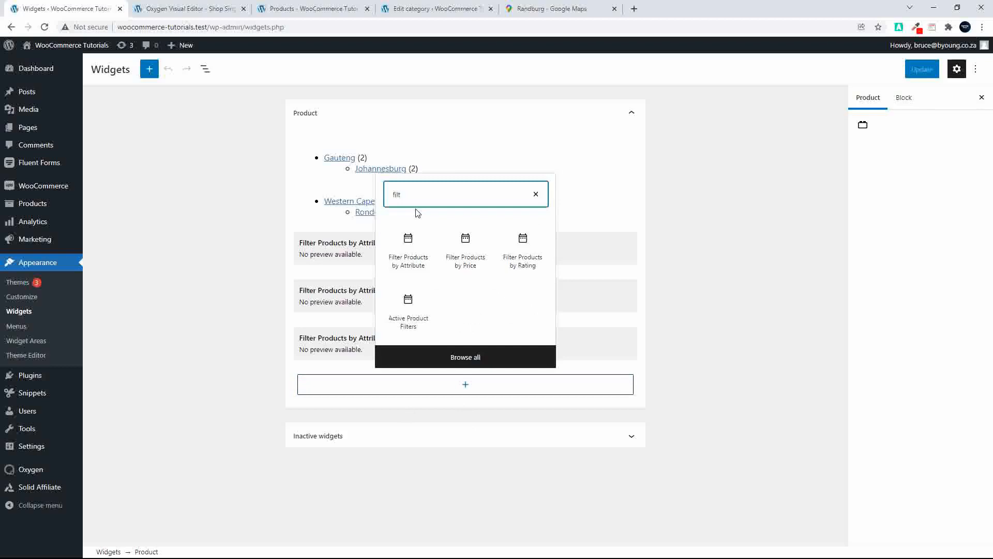
pyautogui.click(408, 262)
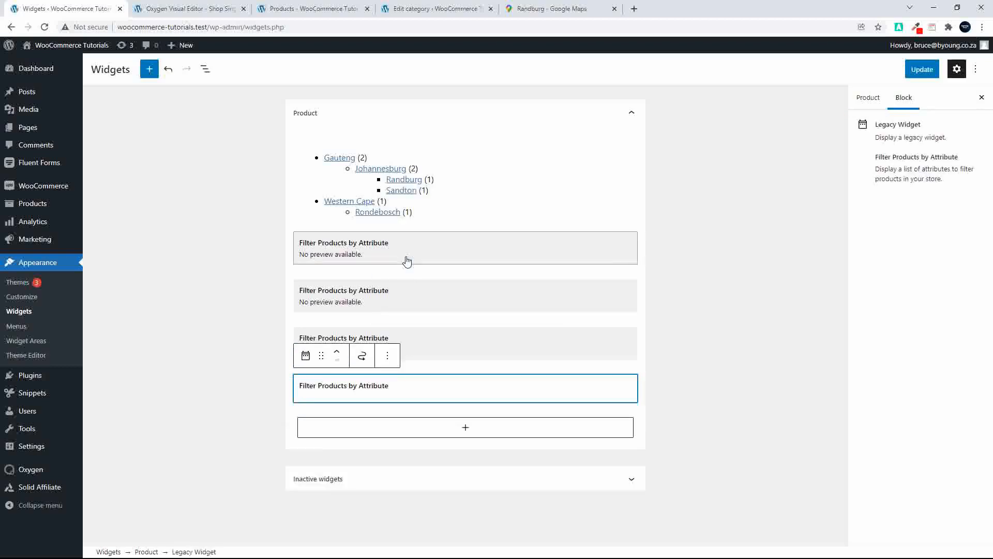
# Set the new filter widget's attribute to kitchens and its title to Filter by Kitchens.
pyautogui.scroll(-2, 434, 420)
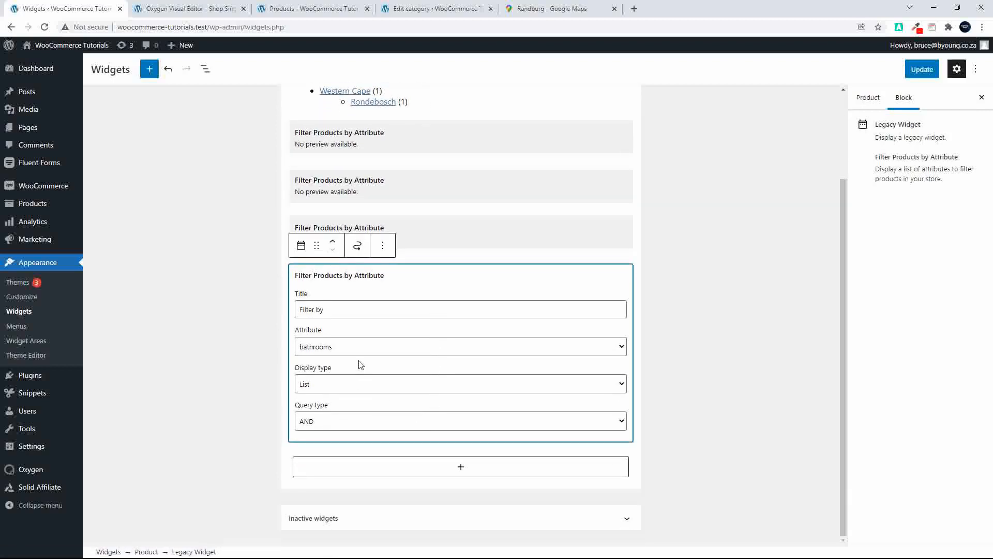
pyautogui.click(357, 349)
pyautogui.click(329, 399)
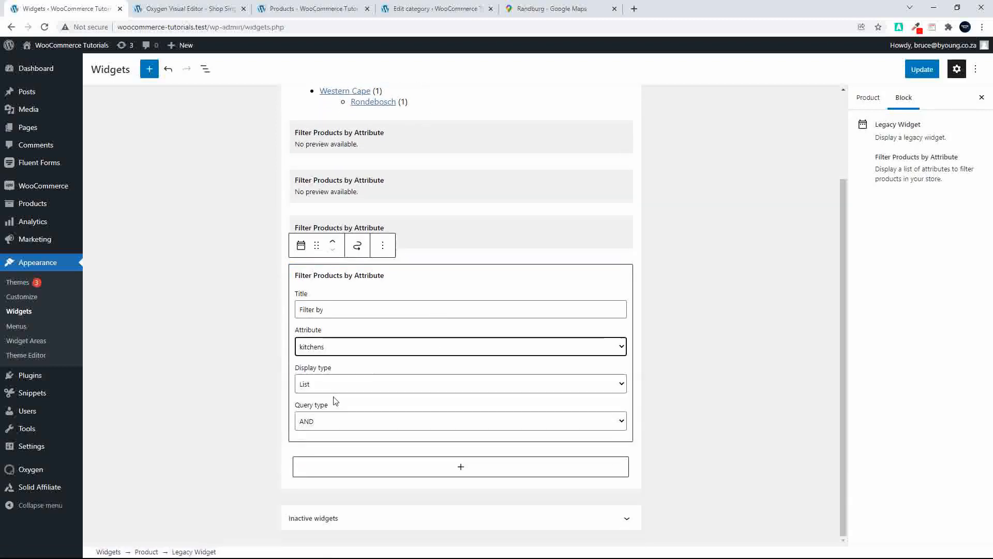
pyautogui.click(338, 311)
pyautogui.write('Kitchens')
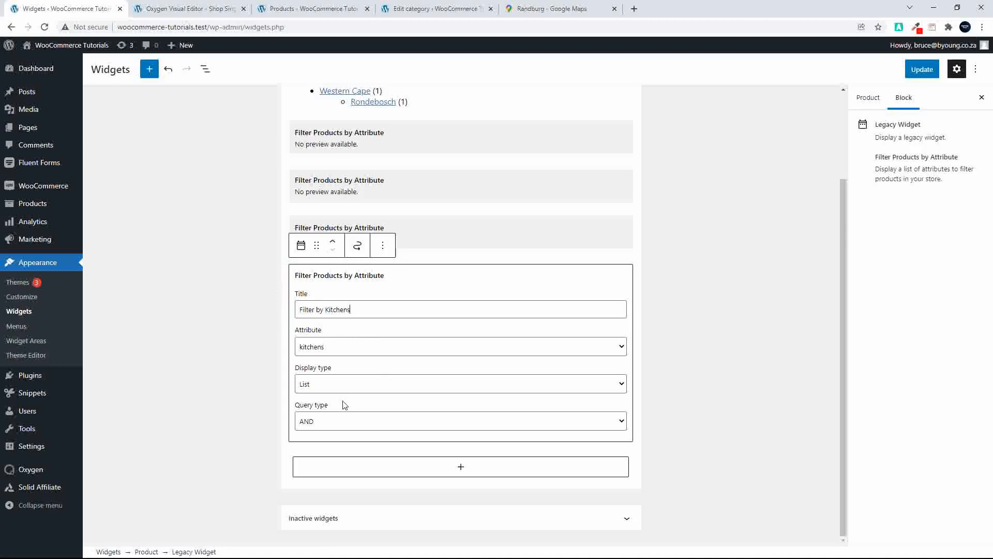
# Keep the kitchens filter's display type as List and its query type as AND, and save the widget changes.
pyautogui.click(413, 385)
pyautogui.click(413, 385)
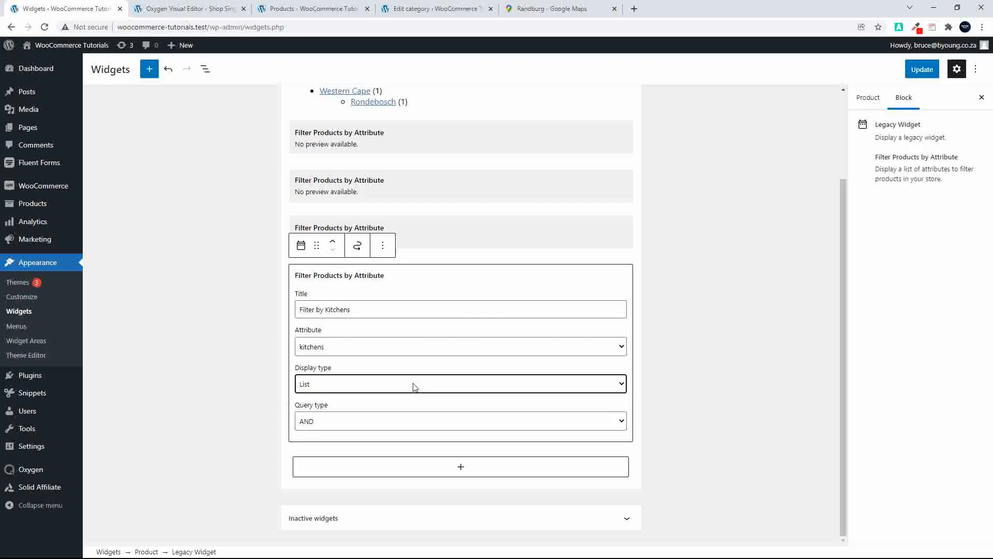
pyautogui.click(408, 426)
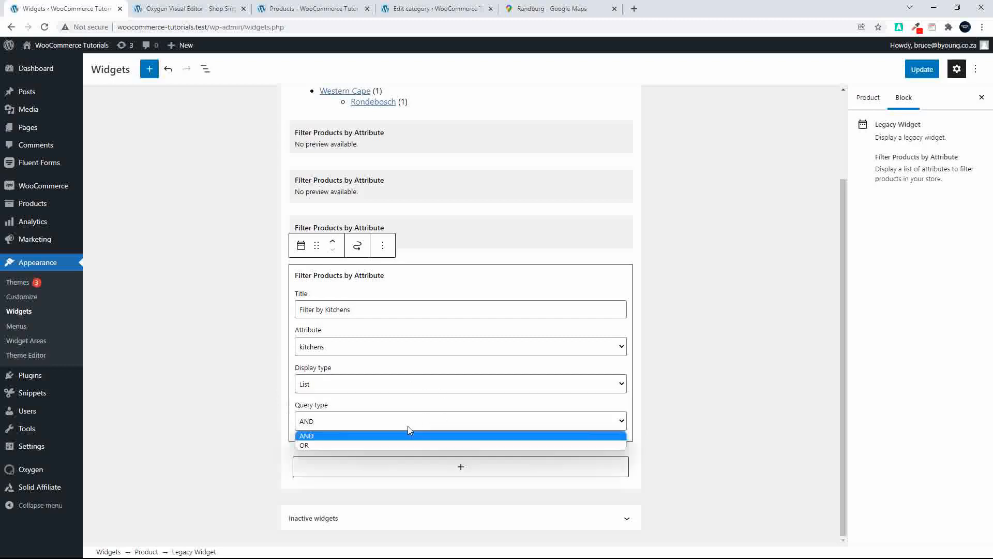
pyautogui.click(409, 427)
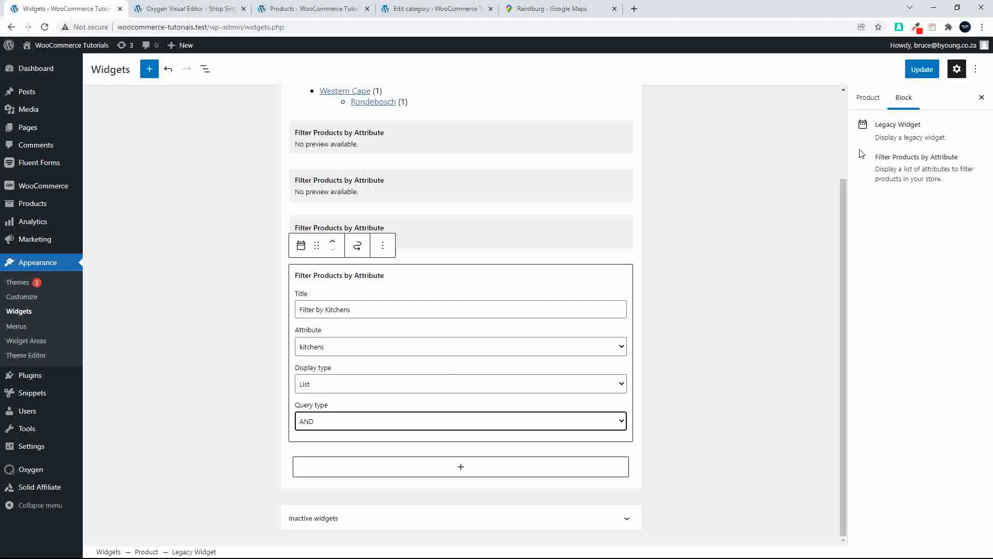
pyautogui.click(922, 69)
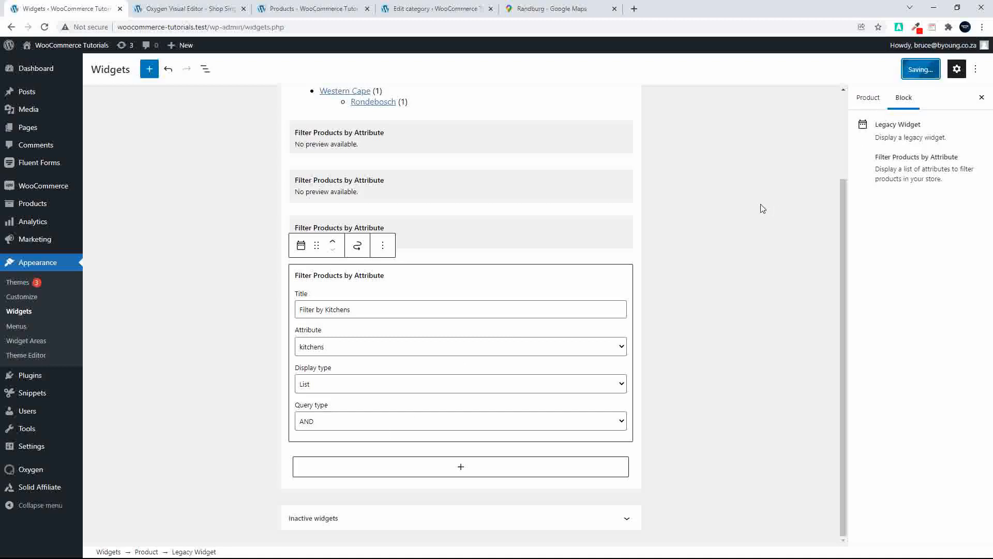
# Test the kitchens filter on the live property listing by filtering for 2 Kitchens, and return to all properties.
pyautogui.click(422, 12)
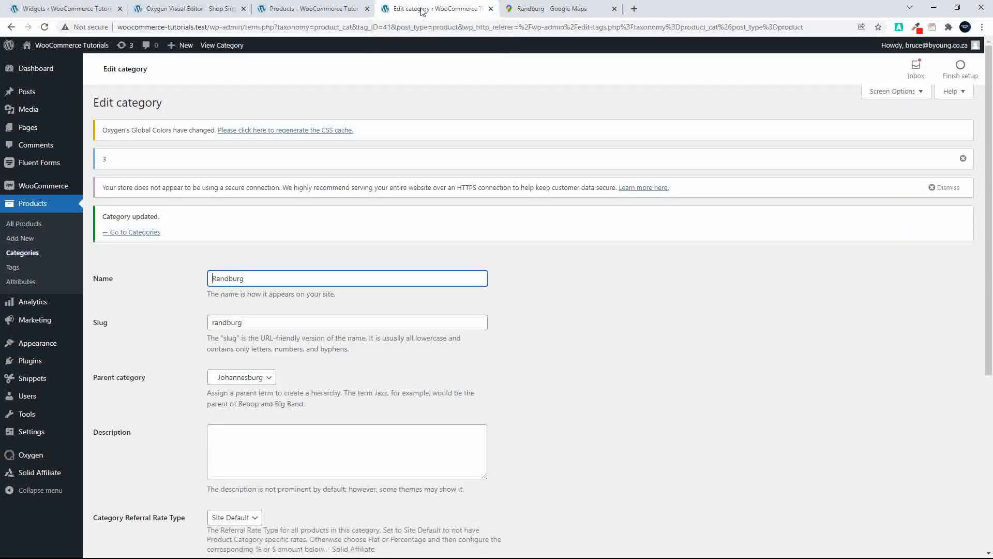
pyautogui.click(93, 48)
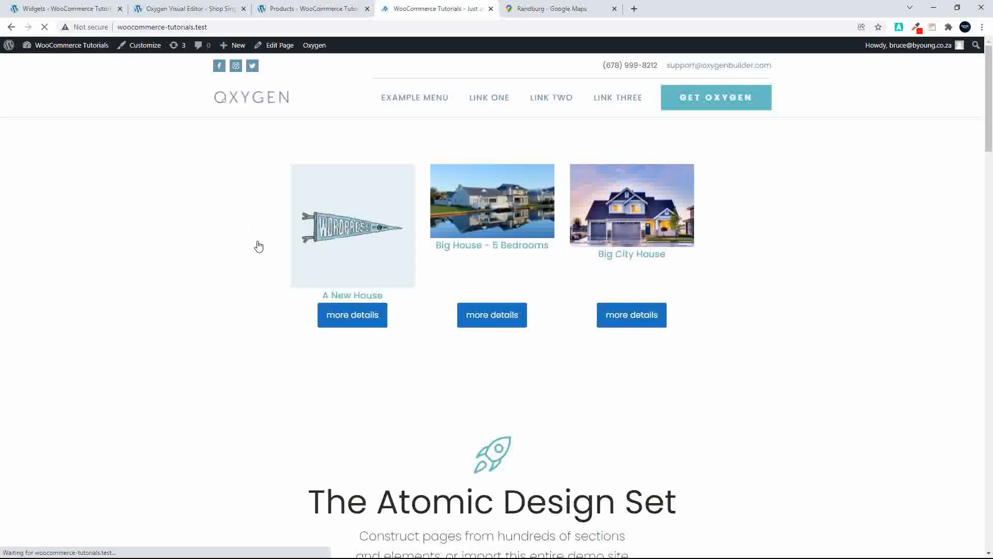
pyautogui.click(547, 204)
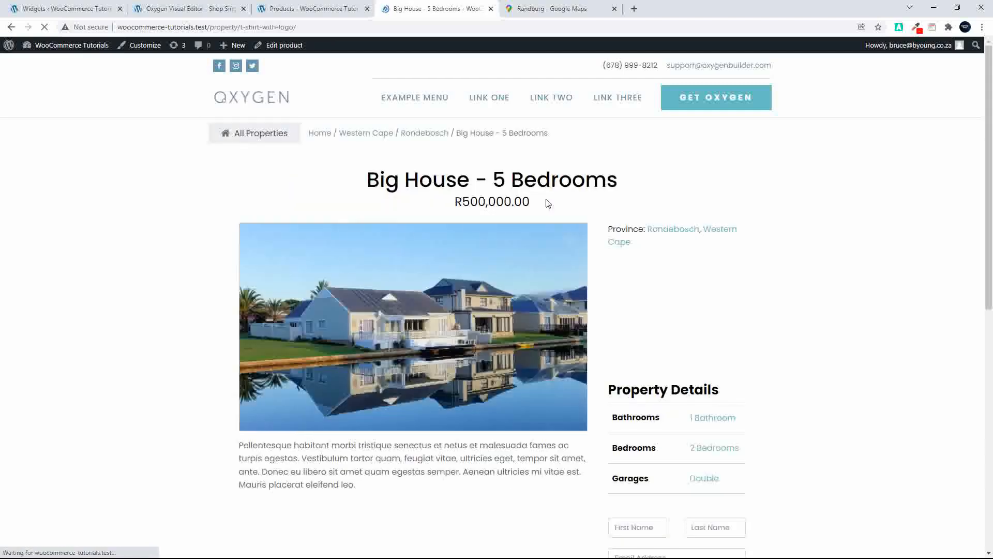
pyautogui.click(250, 135)
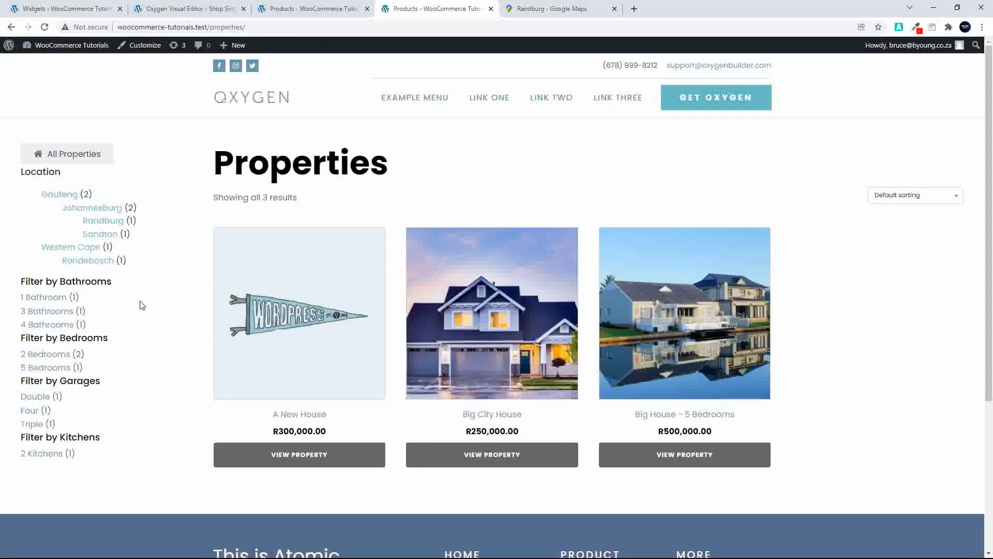
pyautogui.click(45, 454)
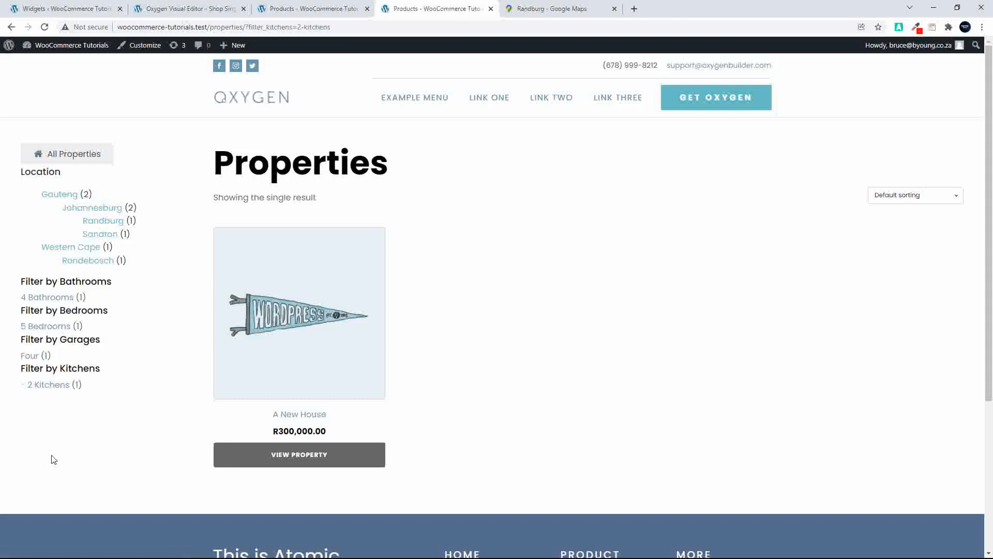
pyautogui.click(43, 149)
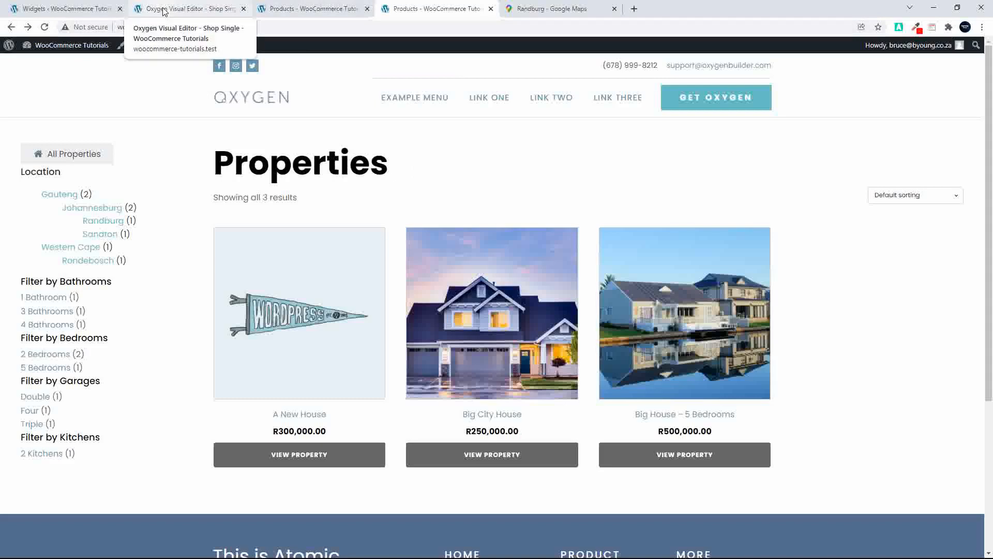
# Add an Active Product Filters widget at the end of the site's Product widget area.
pyautogui.click(66, 7)
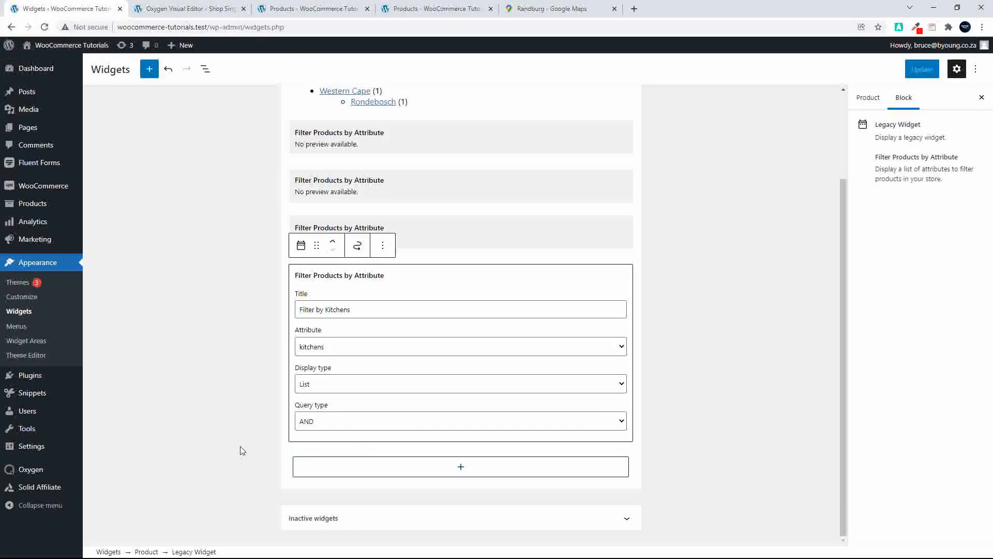
pyautogui.click(454, 241)
pyautogui.click(245, 372)
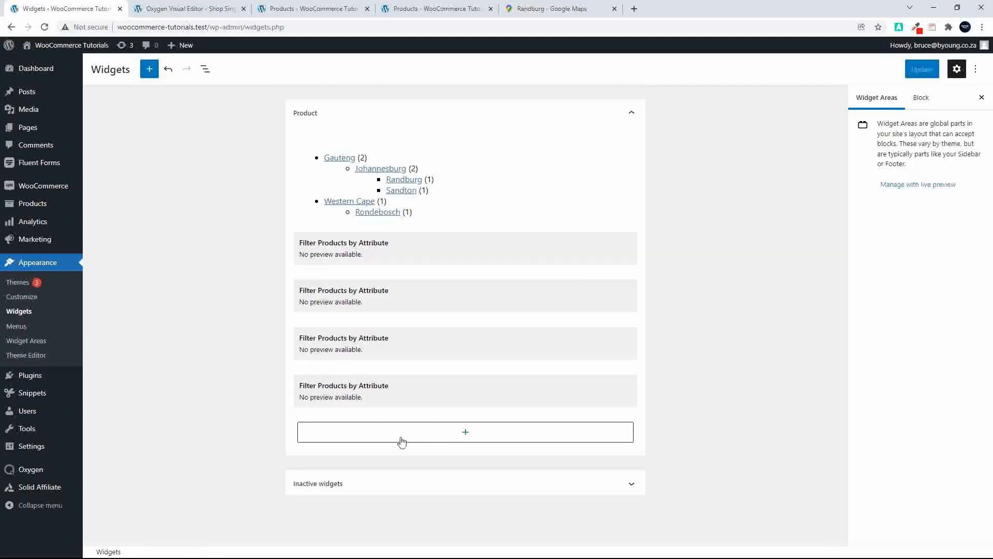
pyautogui.click(440, 437)
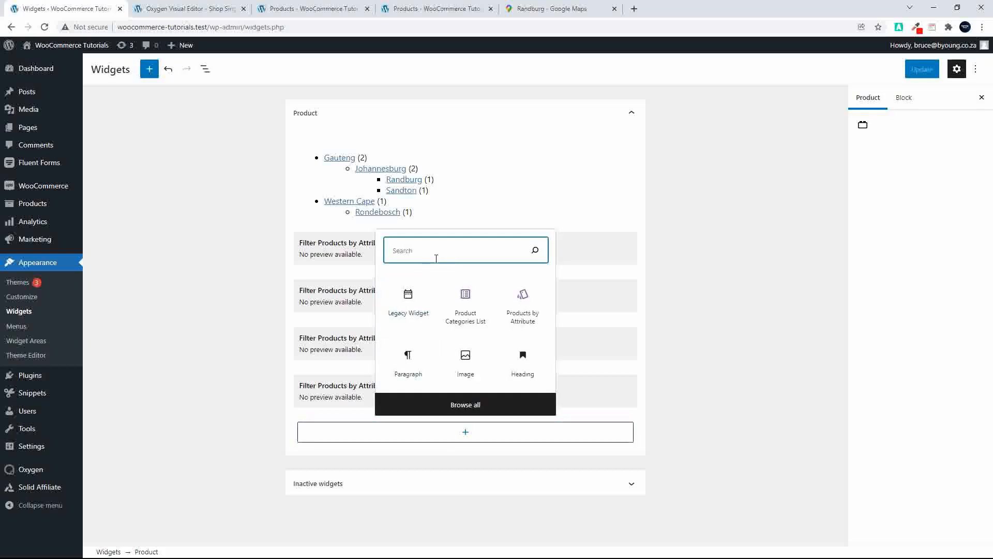
pyautogui.write('at')
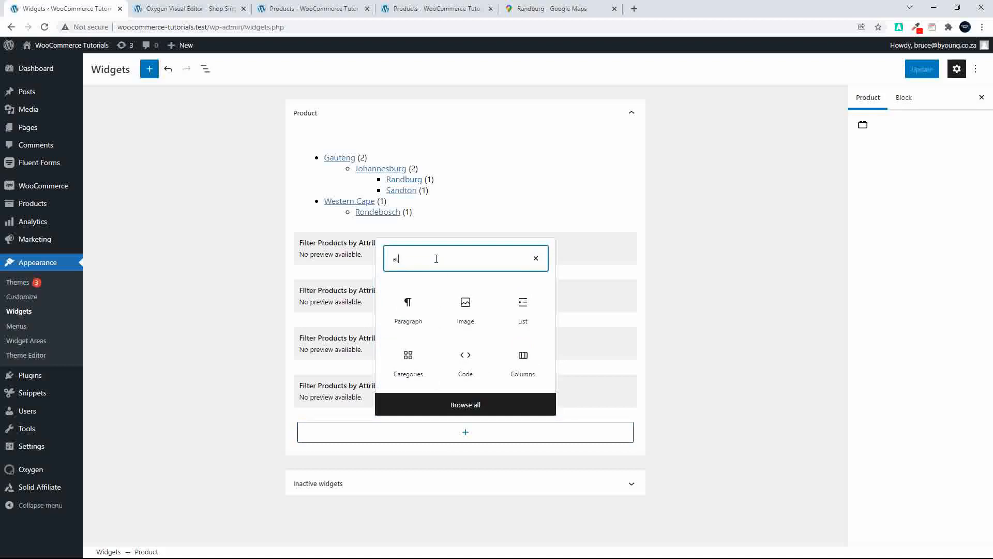
pyautogui.press('BackSpace')
pyautogui.press('BackSpace')
pyautogui.write('filt')
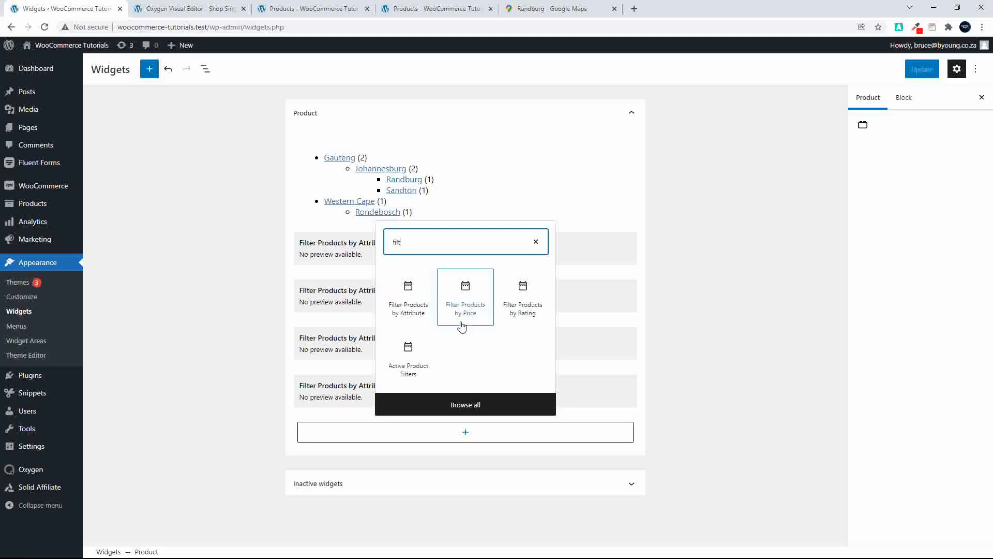
pyautogui.click(424, 360)
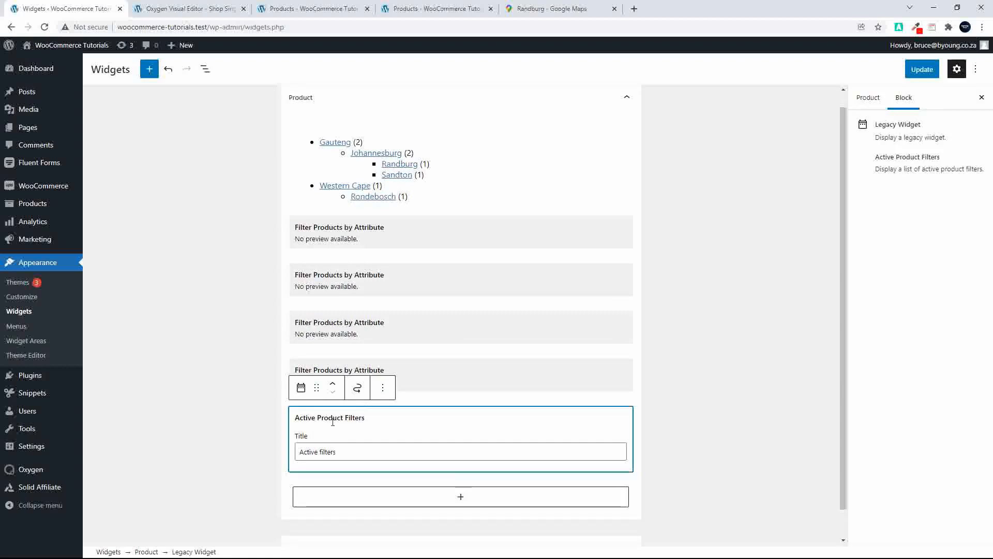
# Move the Active Product Filters widget above the four attribute filters, directly below the location list, and save the widgets.
pyautogui.click(335, 386)
pyautogui.click(335, 348)
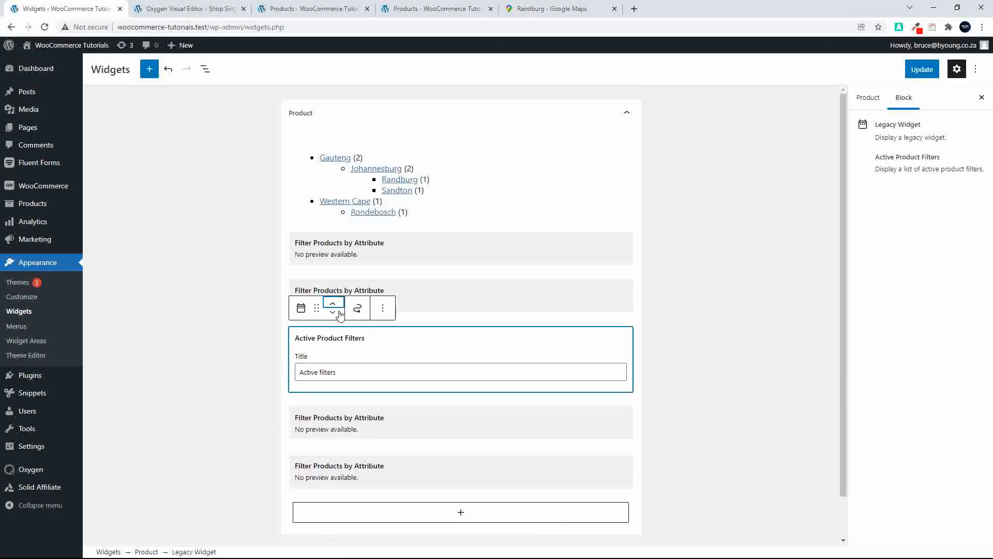
pyautogui.click(334, 304)
pyautogui.click(333, 259)
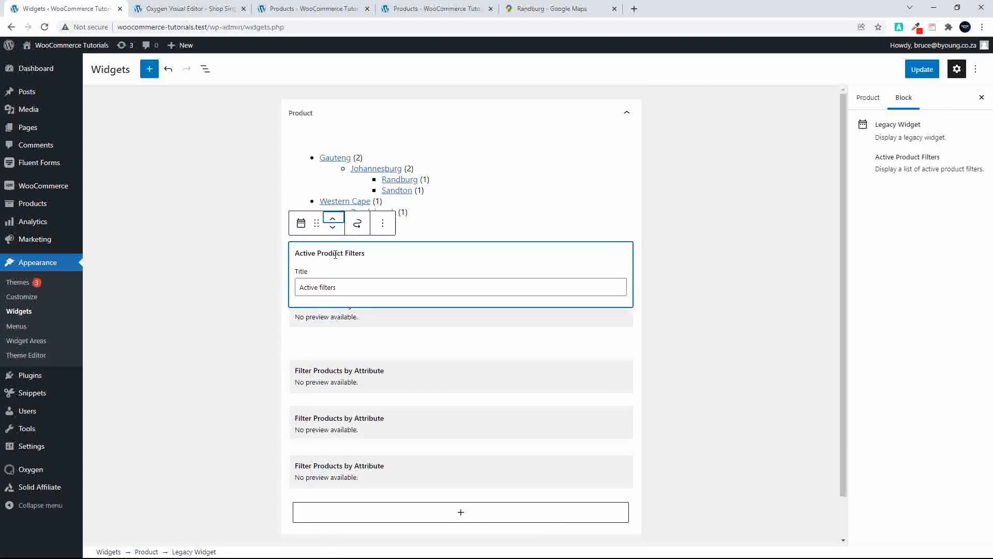
pyautogui.click(922, 69)
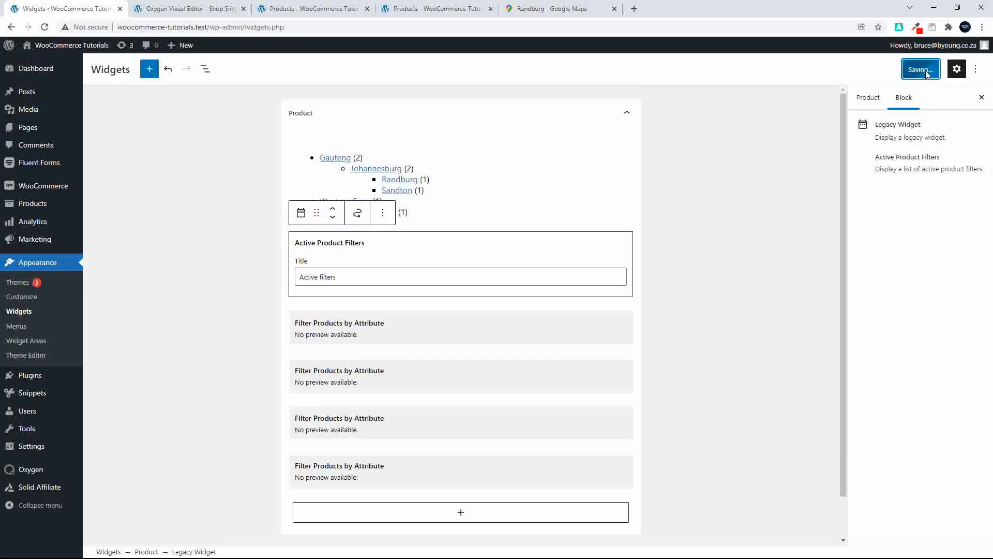
# Reload the live property listing and filter it by 3 Bathrooms, Triple garages and 2 Bedrooms to test the active filters.
pyautogui.click(358, 6)
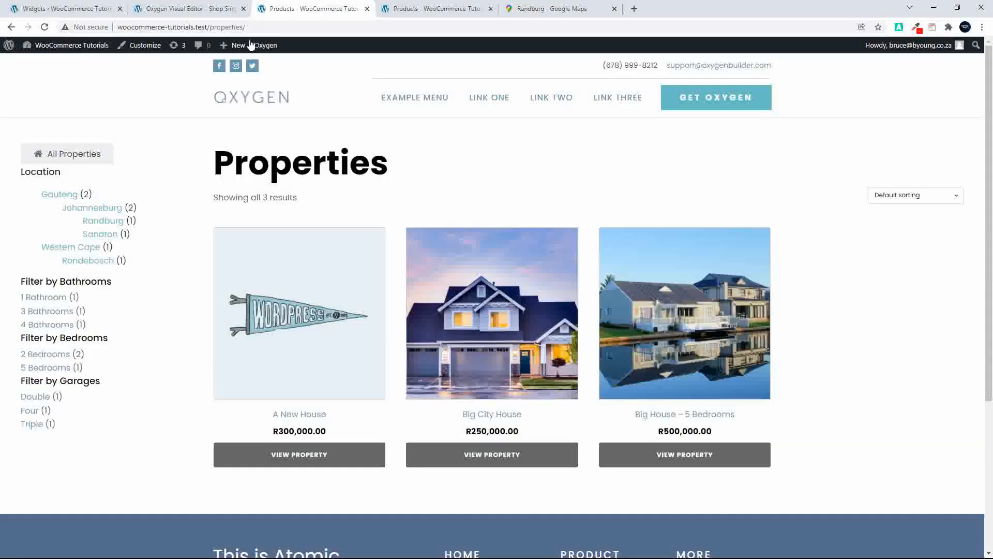
pyautogui.click(43, 30)
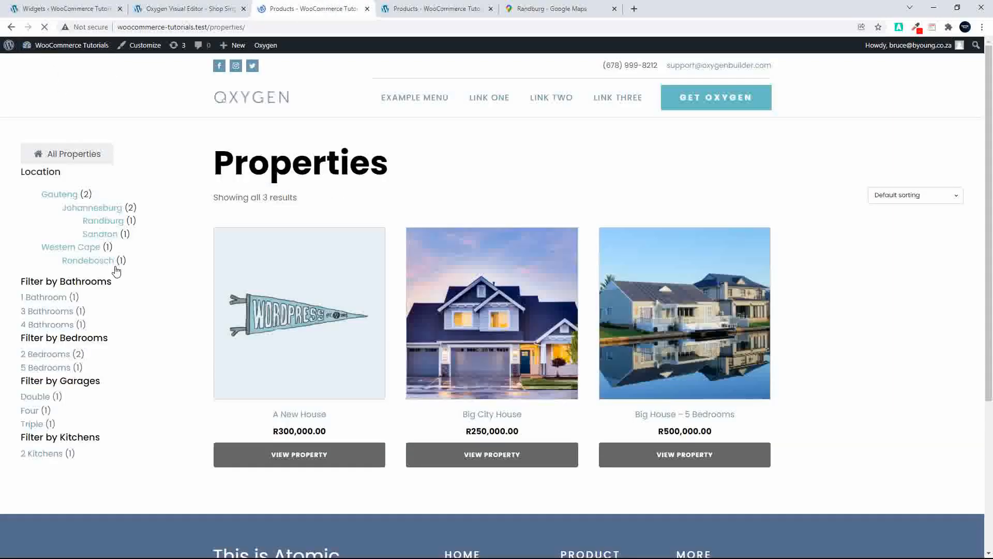
pyautogui.click(54, 314)
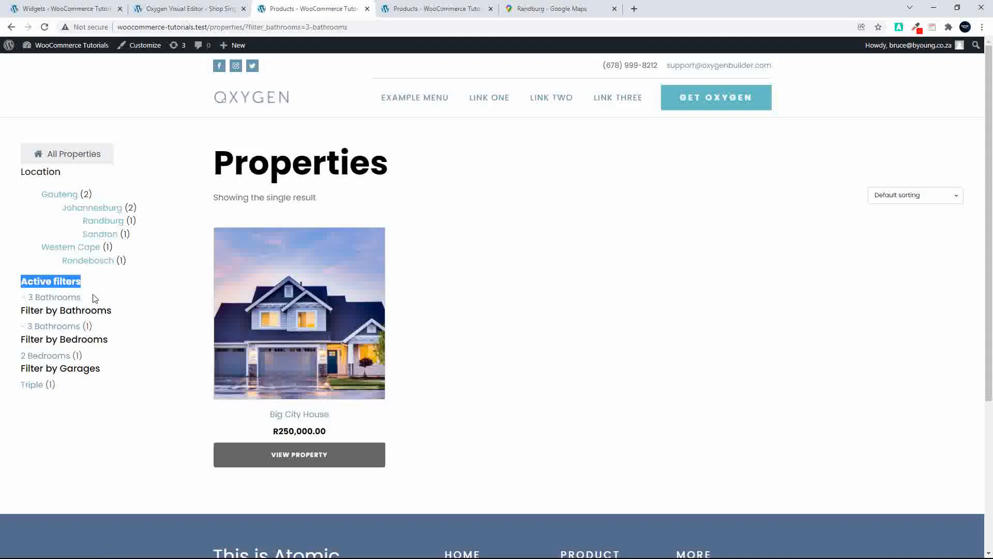
pyautogui.click(31, 385)
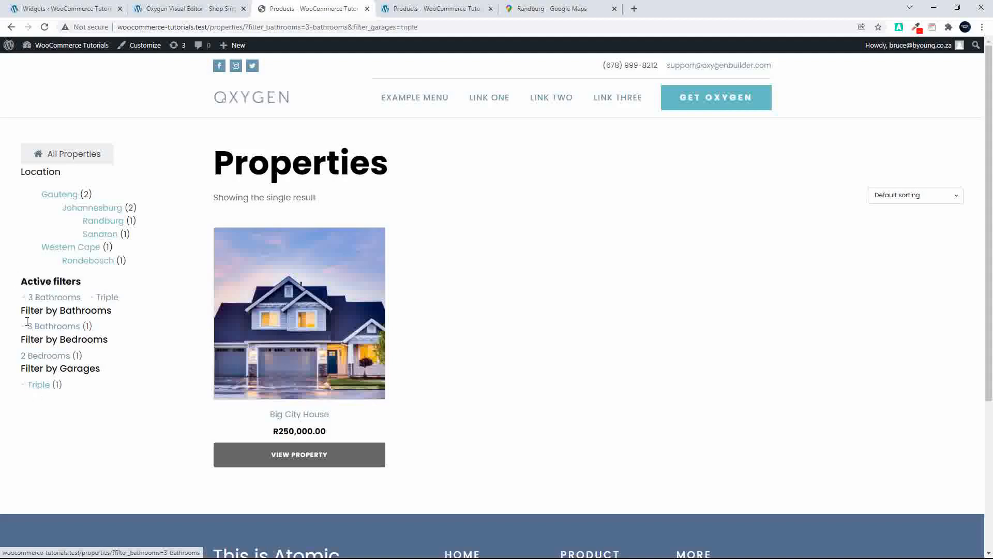
pyautogui.click(45, 356)
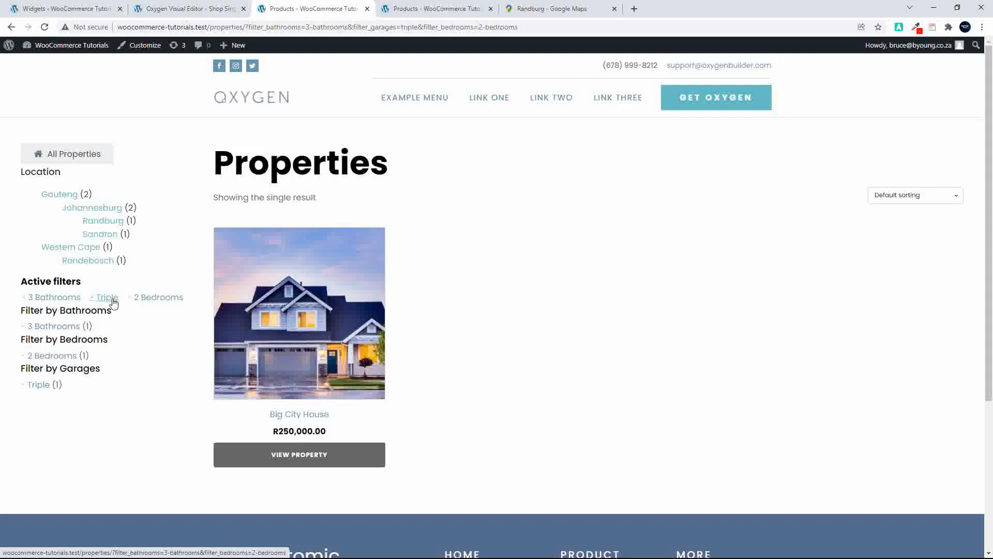
# Remove the Triple, 2 Bedrooms and 3 Bathrooms filters one by one through the listing's active filters.
pyautogui.click(94, 303)
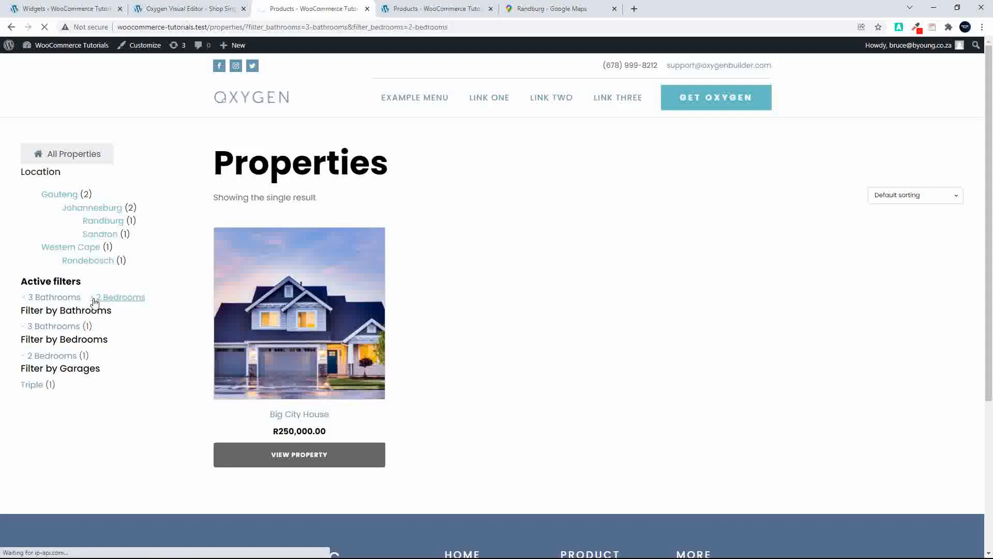
pyautogui.click(95, 303)
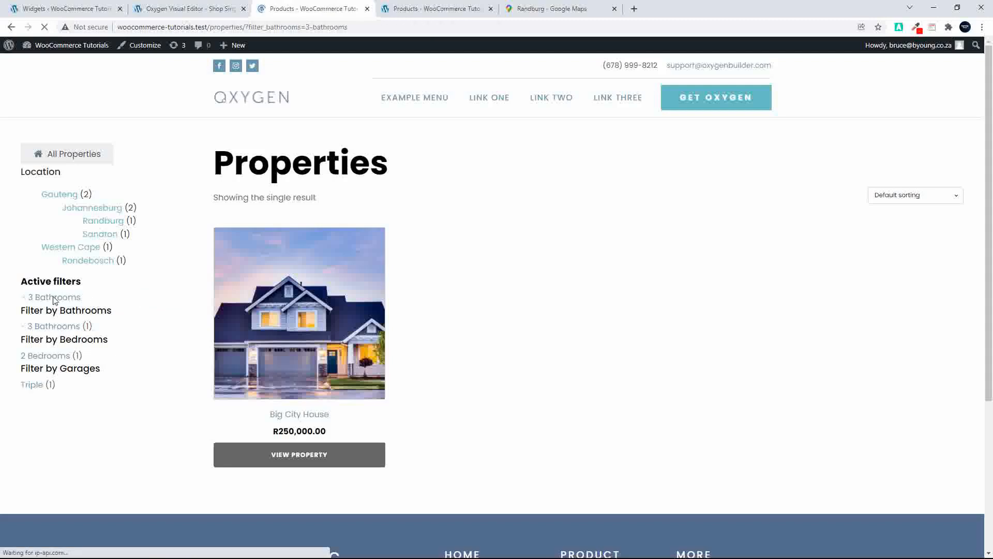
pyautogui.click(23, 300)
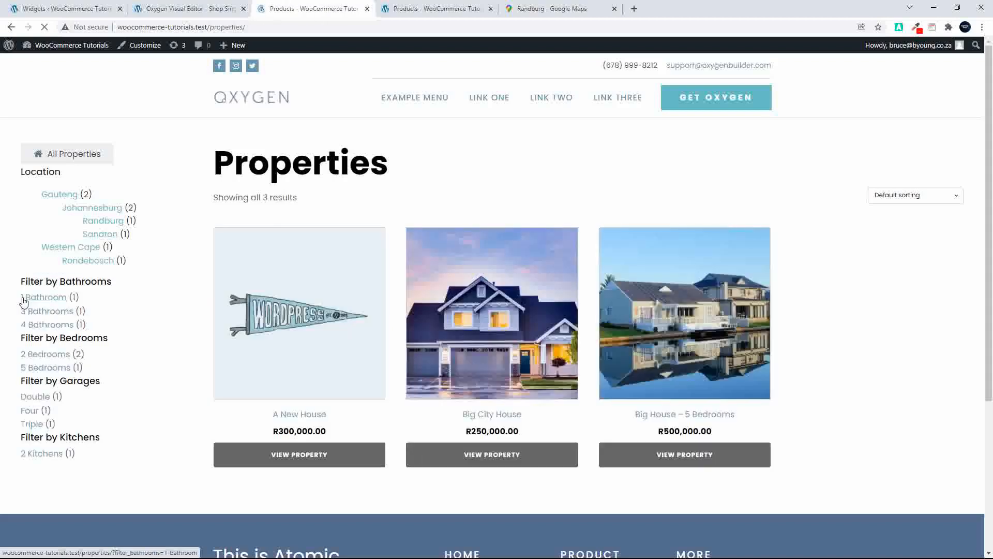
# View the properties in the Western Cape location and return to all properties.
pyautogui.click(86, 253)
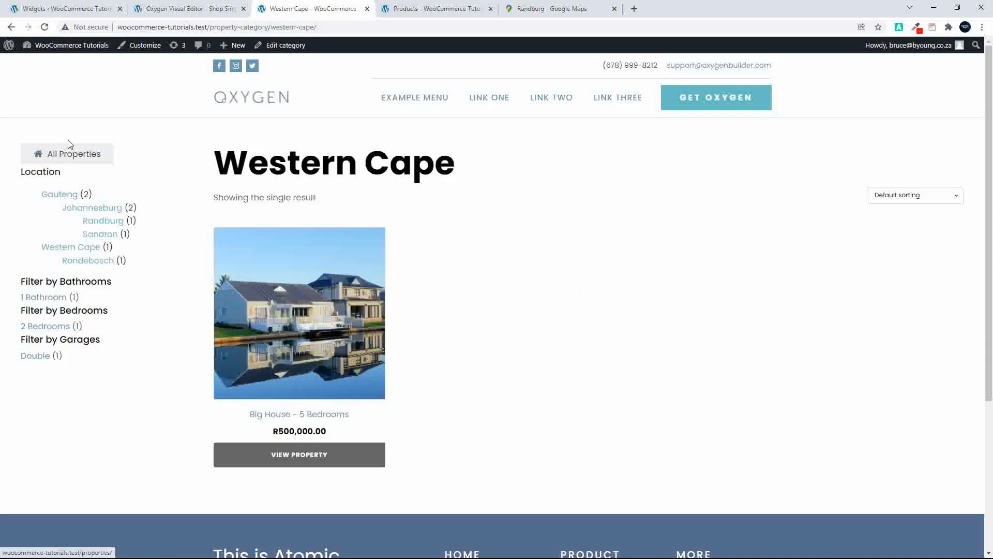
pyautogui.click(61, 160)
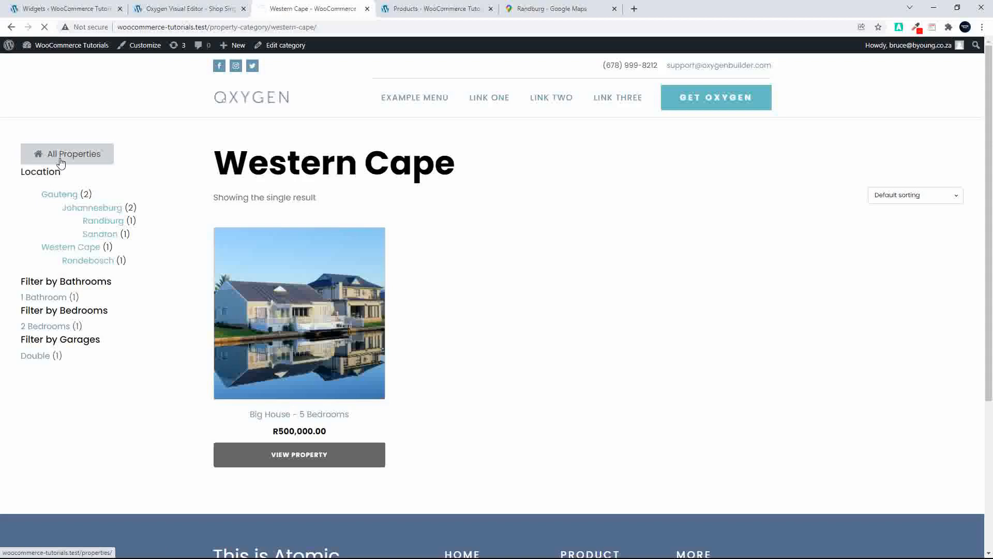